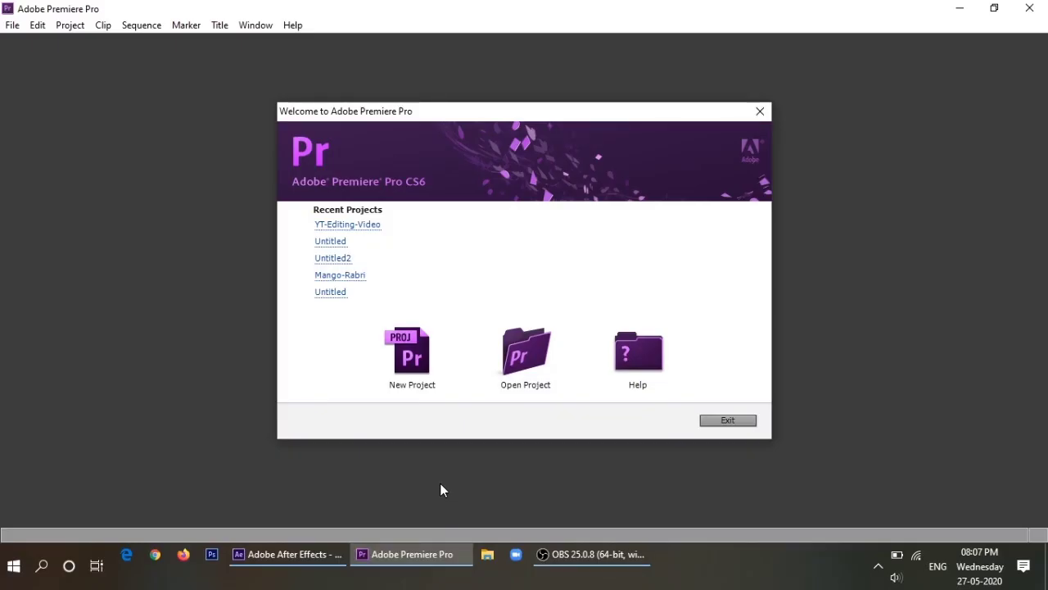
# - Create a new Premiere Pro project named 'YouTube'
pyautogui.click(411, 357)
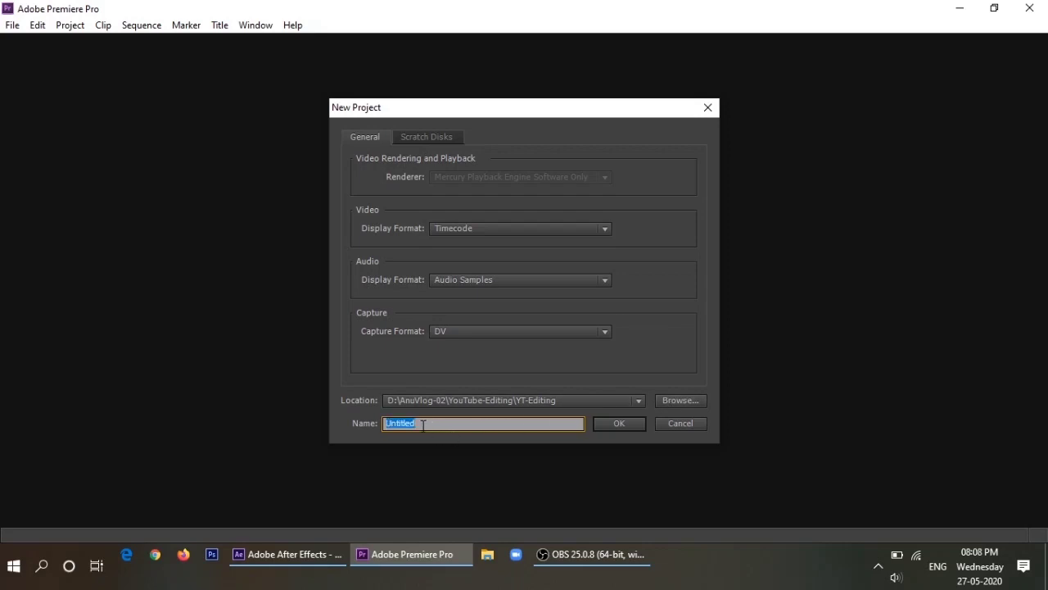
pyautogui.write('Y')
pyautogui.write('ou')
pyautogui.write('Tube')
pyautogui.click(606, 428)
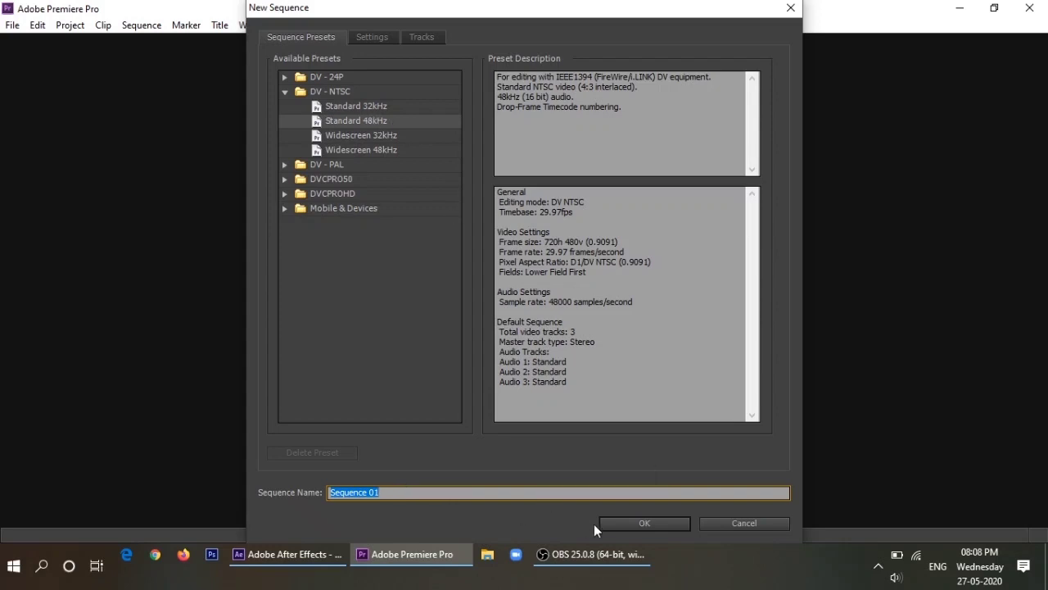
# - Accept the default DV-NTSC Standard 48kHz preset to create Sequence 01
pyautogui.click(618, 522)
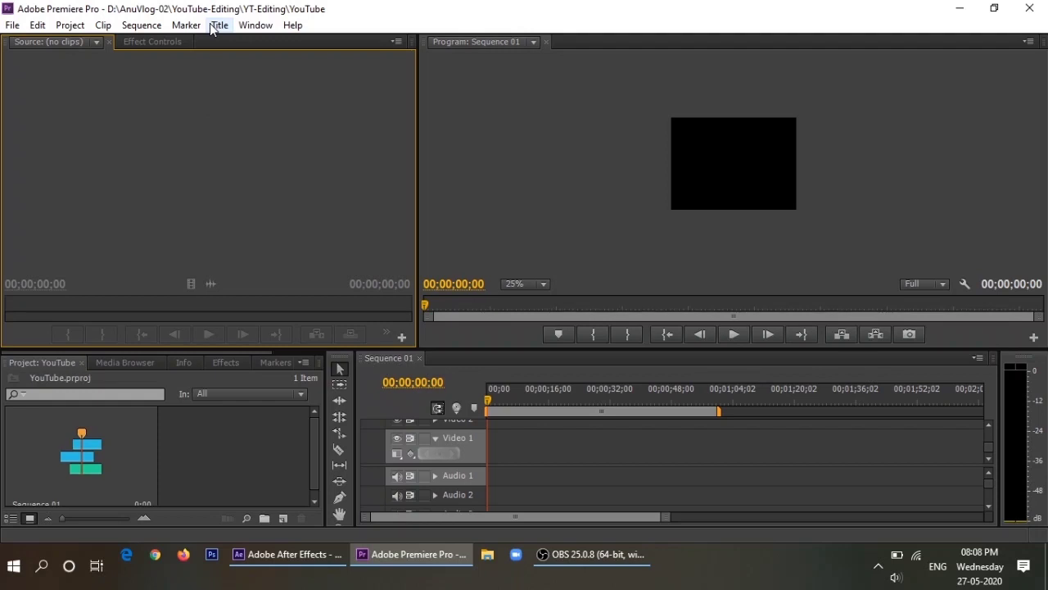
# - Import 00107.MTS, 00109.MTS and VID_20200222_143744.mp4 into the project
pyautogui.doubleClick(234, 464)
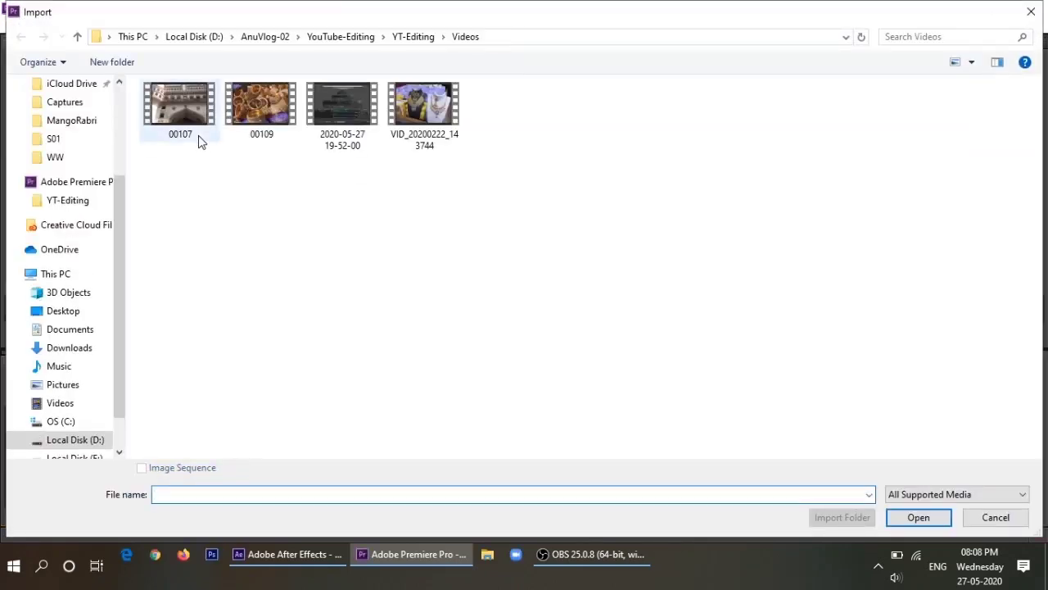
pyautogui.click(183, 120)
pyautogui.keyDown('ctrl'); pyautogui.click(260, 107); pyautogui.keyUp('ctrl')
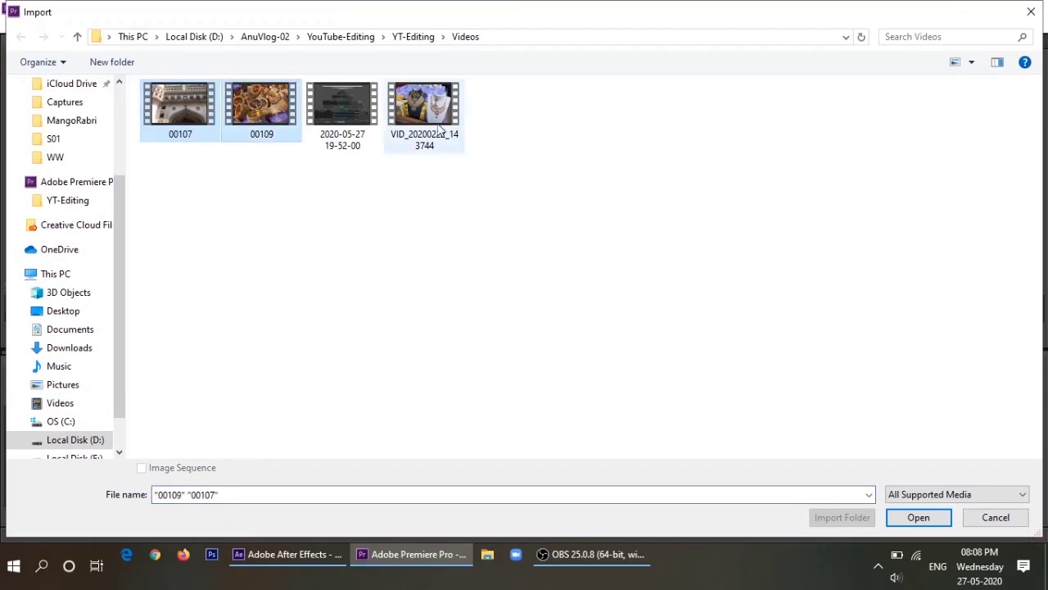
pyautogui.keyDown('ctrl'); pyautogui.click(423, 107); pyautogui.keyUp('ctrl')
pyautogui.click(918, 517)
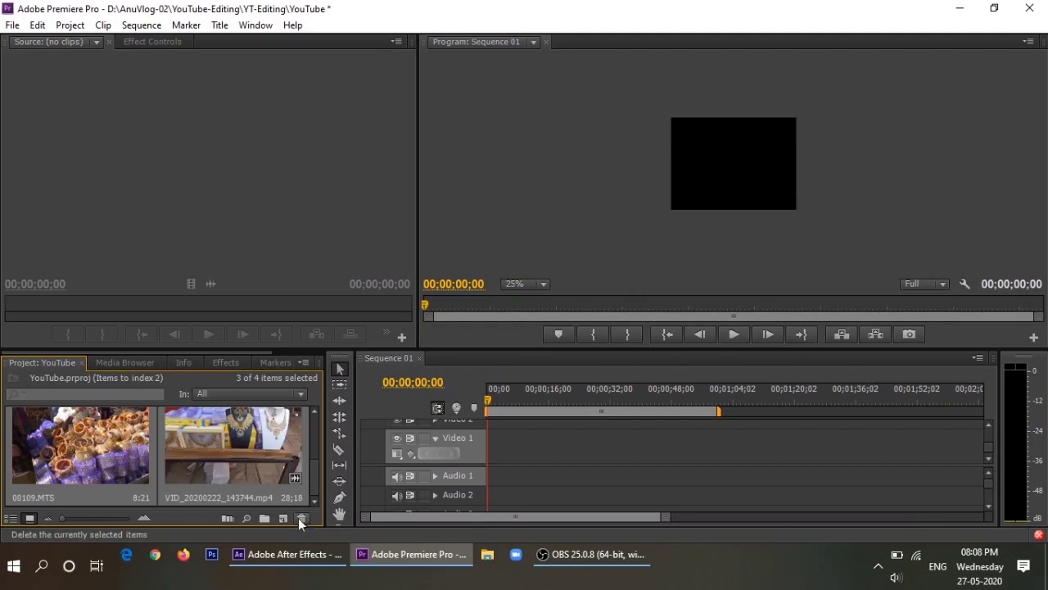
# - Load VID_20200222_143744.mp4 into the Source monitor for previewing
pyautogui.scroll(2, 319, 475)
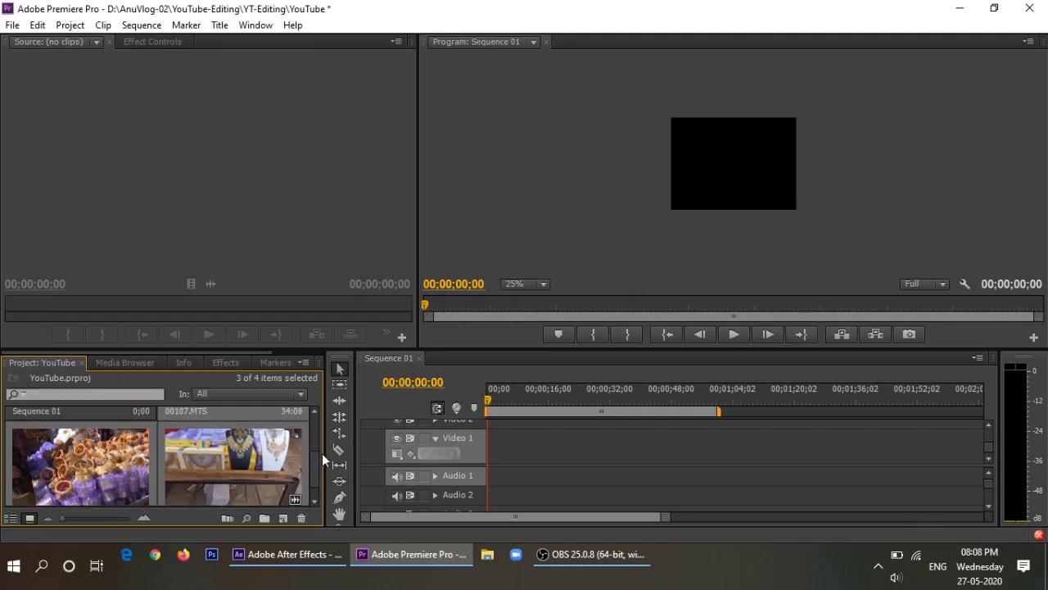
pyautogui.moveTo(313, 462); pyautogui.dragTo(313, 482)
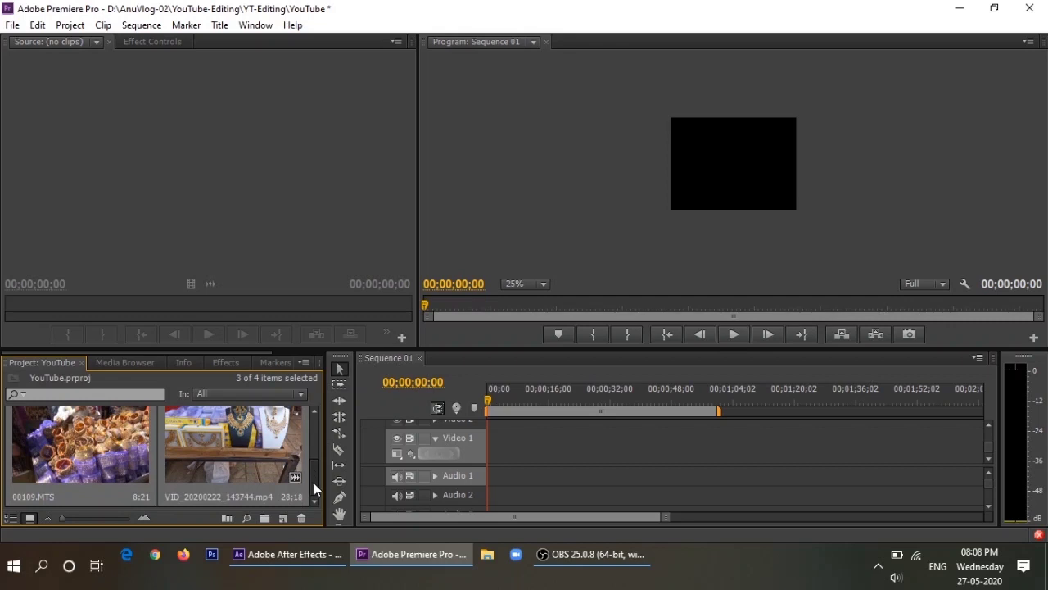
pyautogui.doubleClick(236, 449)
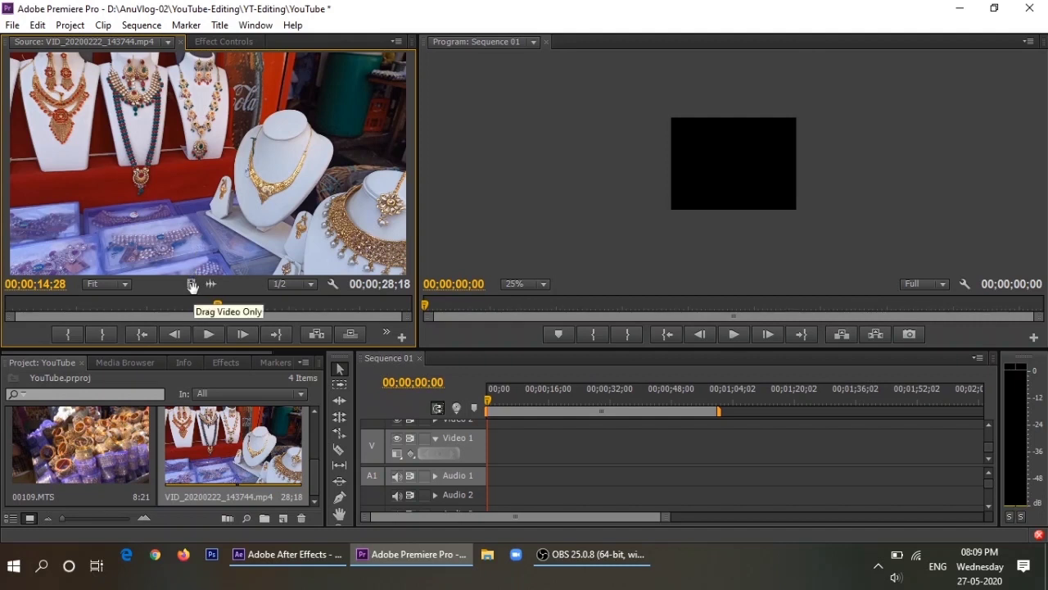
# - Match Sequence 01's settings to the VID clip, then remove the clip from the timeline
pyautogui.moveTo(192, 285); pyautogui.dragTo(491, 463)
pyautogui.click(526, 308)
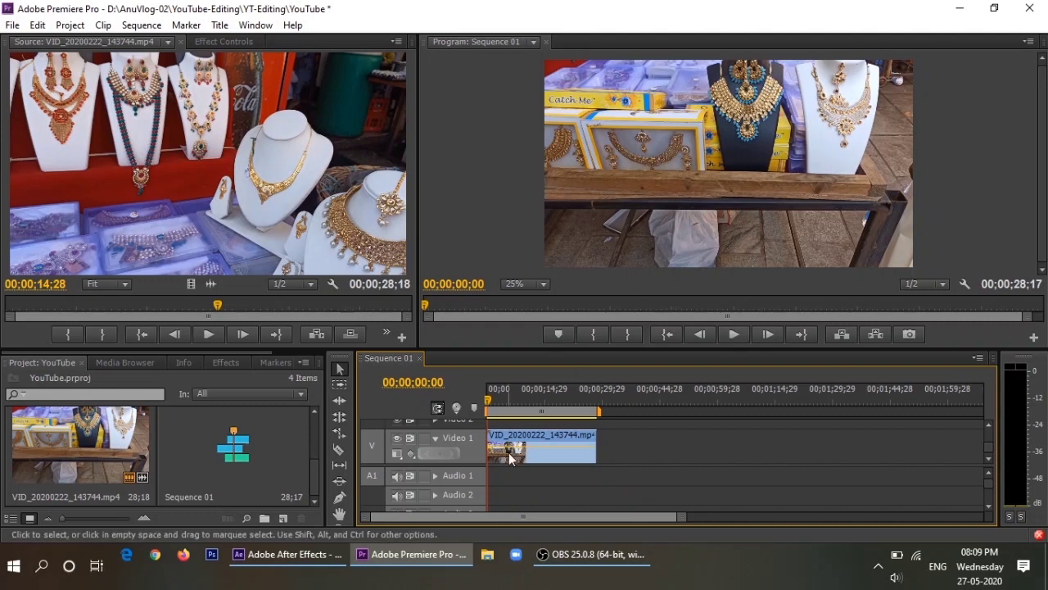
pyautogui.press('Delete')
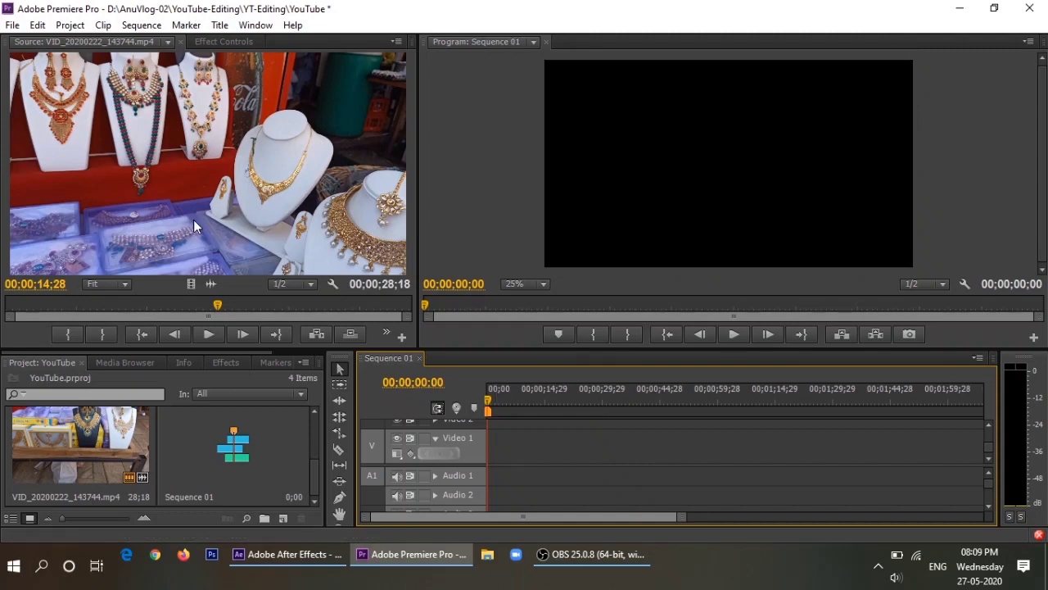
# - Place only the VID clip's video, without audio, at the start of Video 1
pyautogui.moveTo(195, 239); pyautogui.dragTo(494, 439)
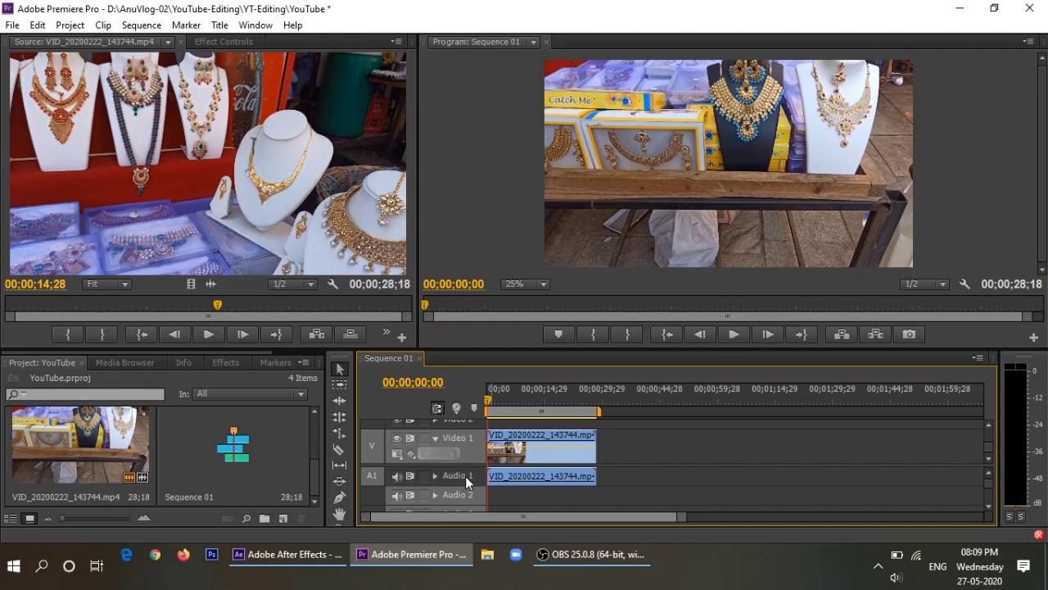
pyautogui.press('Delete')
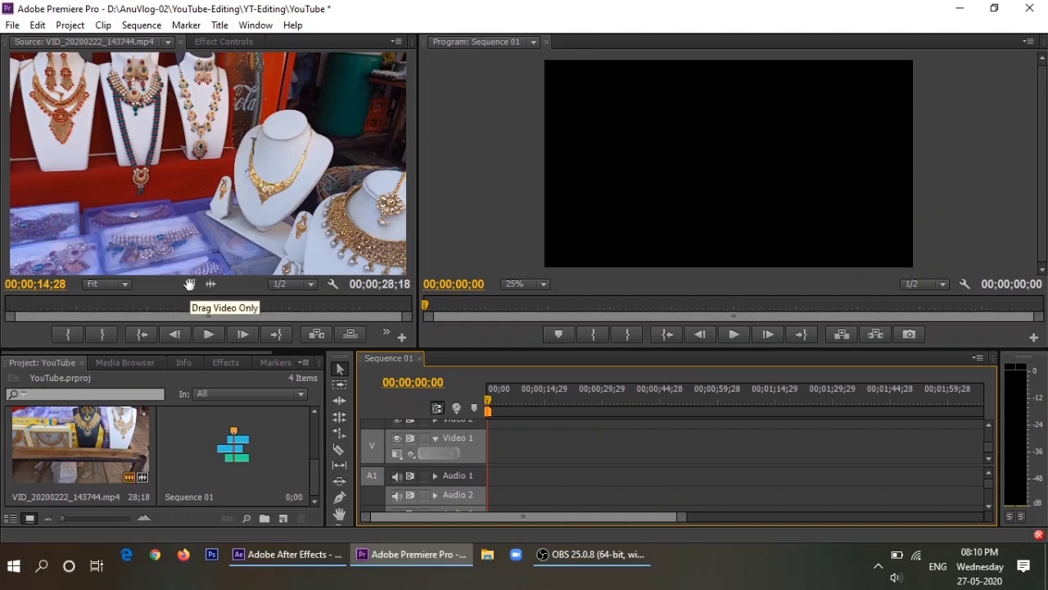
pyautogui.moveTo(189, 284); pyautogui.dragTo(479, 454)
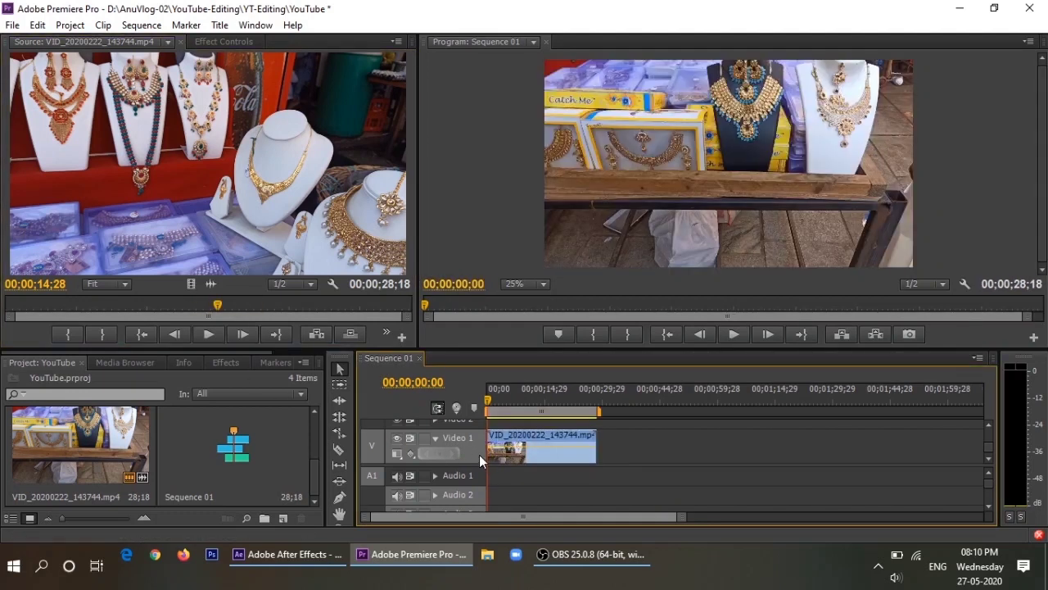
pyautogui.moveTo(318, 481); pyautogui.dragTo(316, 436)
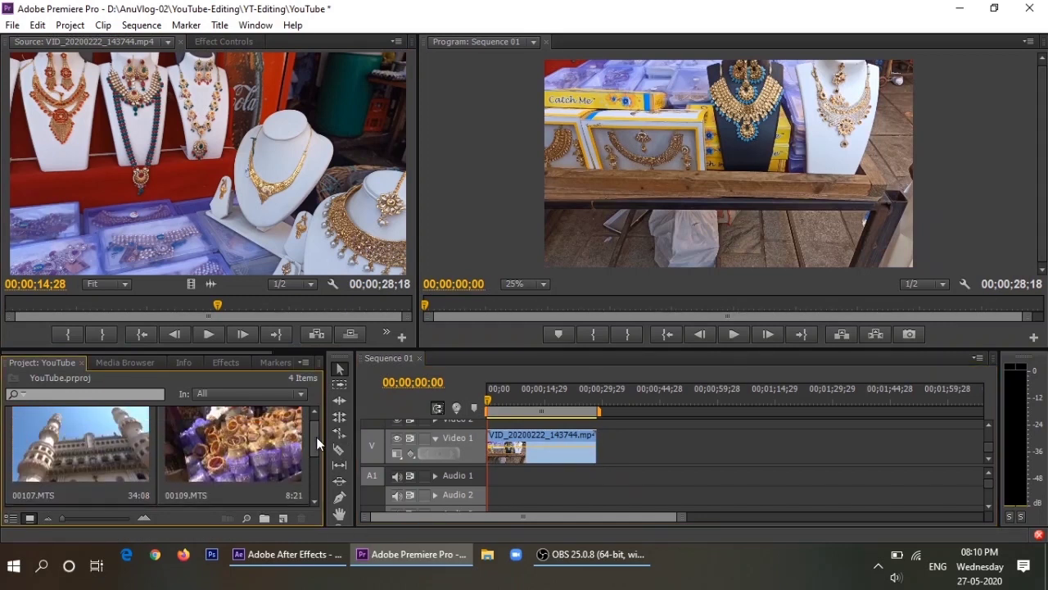
# - Trim 00107.MTS to end at 00:00:17:00 and add its video after the VID clip
pyautogui.doubleClick(118, 442)
pyautogui.moveTo(320, 307)
pyautogui.mouseDown()
pyautogui.moveTo(16, 310)
pyautogui.moveTo(33, 311)
pyautogui.mouseUp()
pyautogui.click(208, 337)
pyautogui.click(207, 336)
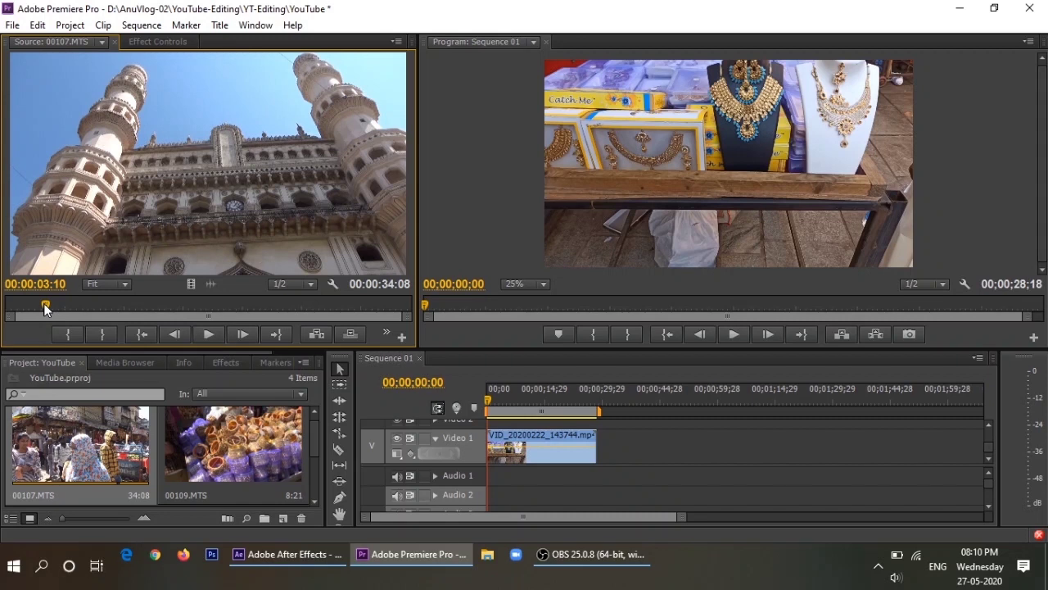
pyautogui.moveTo(43, 303); pyautogui.dragTo(32, 302)
pyautogui.click(207, 334)
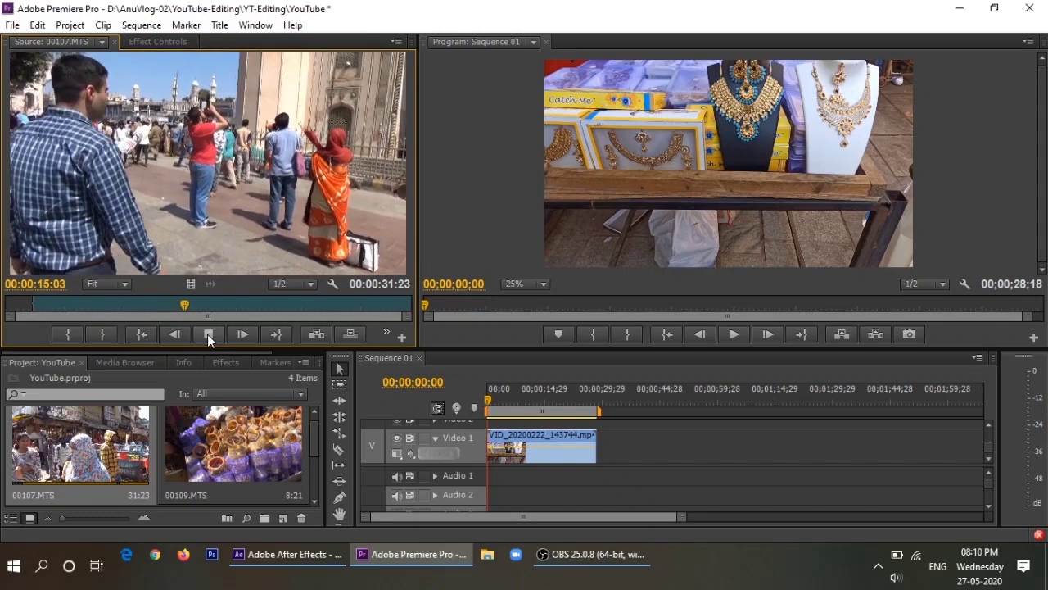
pyautogui.click(208, 334)
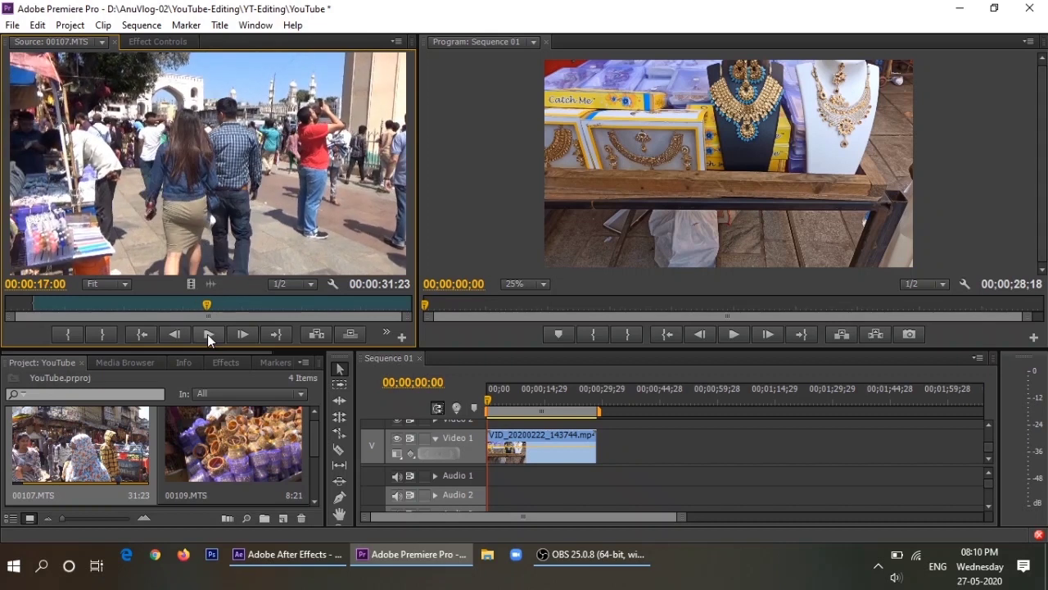
pyautogui.click(104, 337)
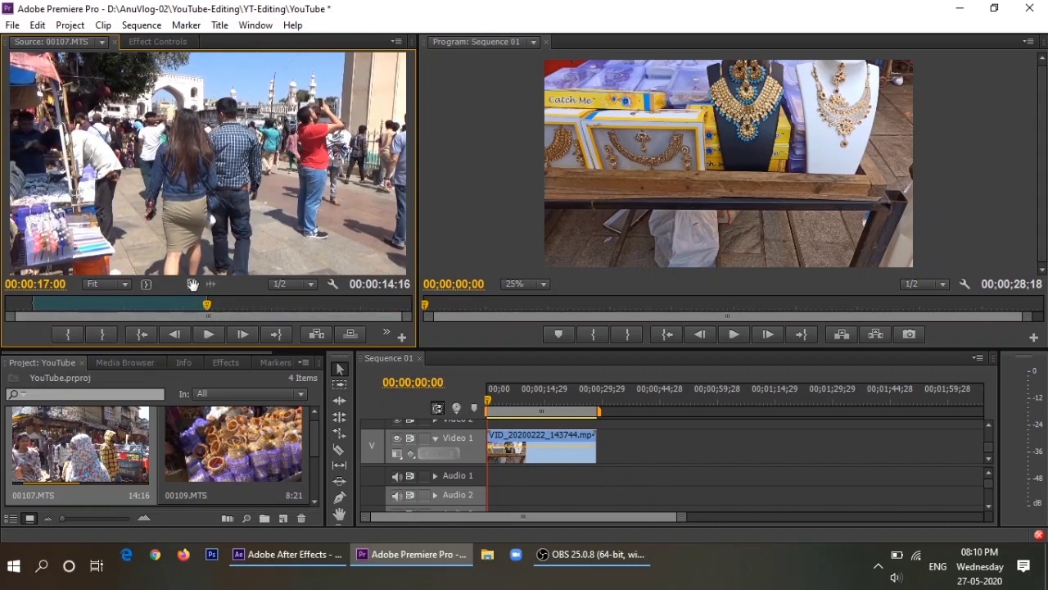
pyautogui.moveTo(191, 283)
pyautogui.mouseDown()
pyautogui.moveTo(331, 439)
pyautogui.moveTo(606, 464)
pyautogui.mouseUp()
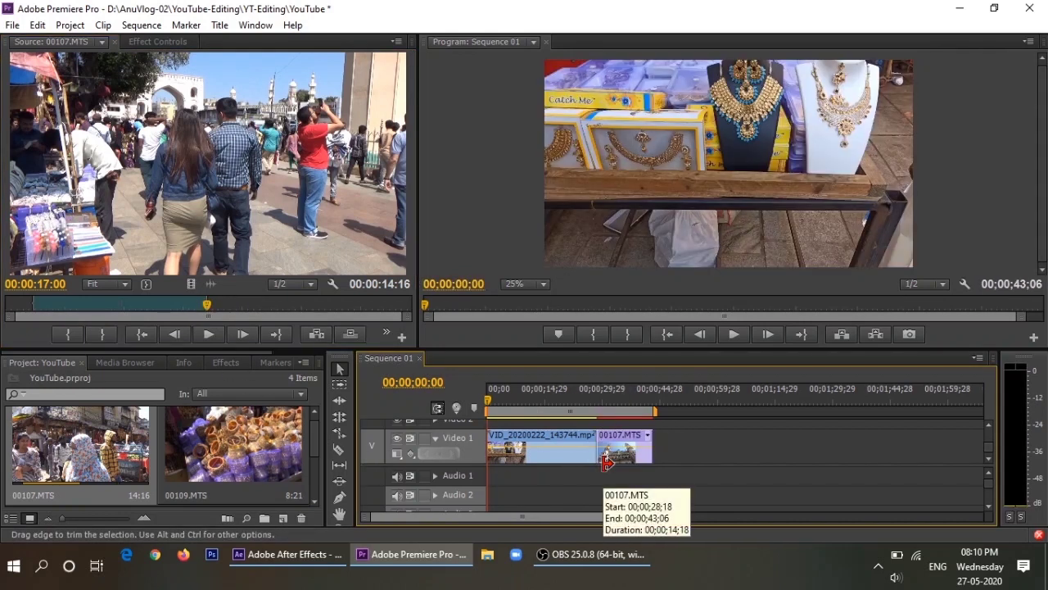
# - Set the In point of 00109.MTS at 00:00:00:13
pyautogui.doubleClick(245, 445)
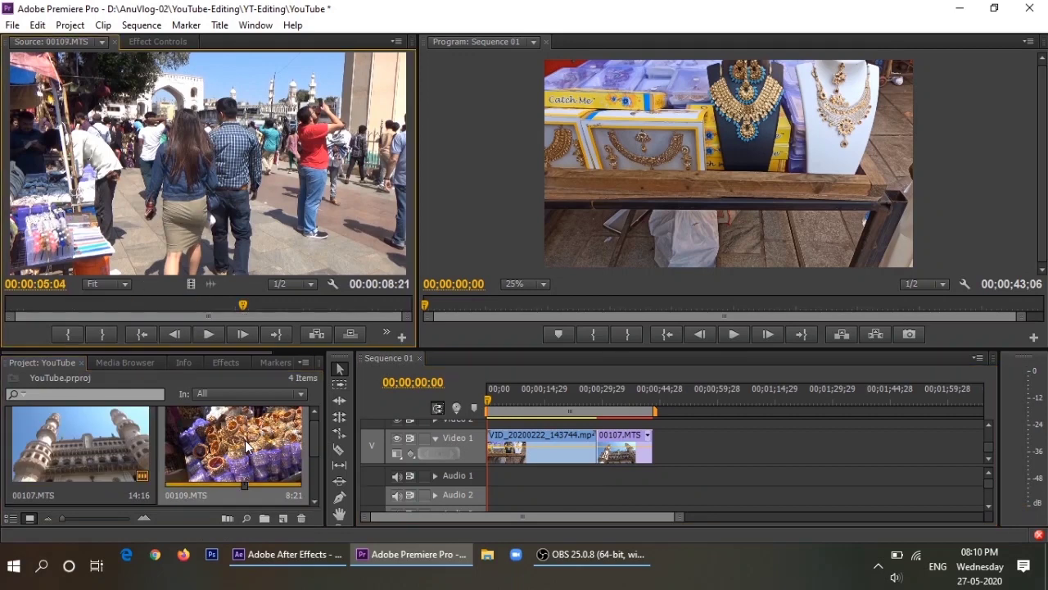
pyautogui.moveTo(250, 308); pyautogui.dragTo(29, 319)
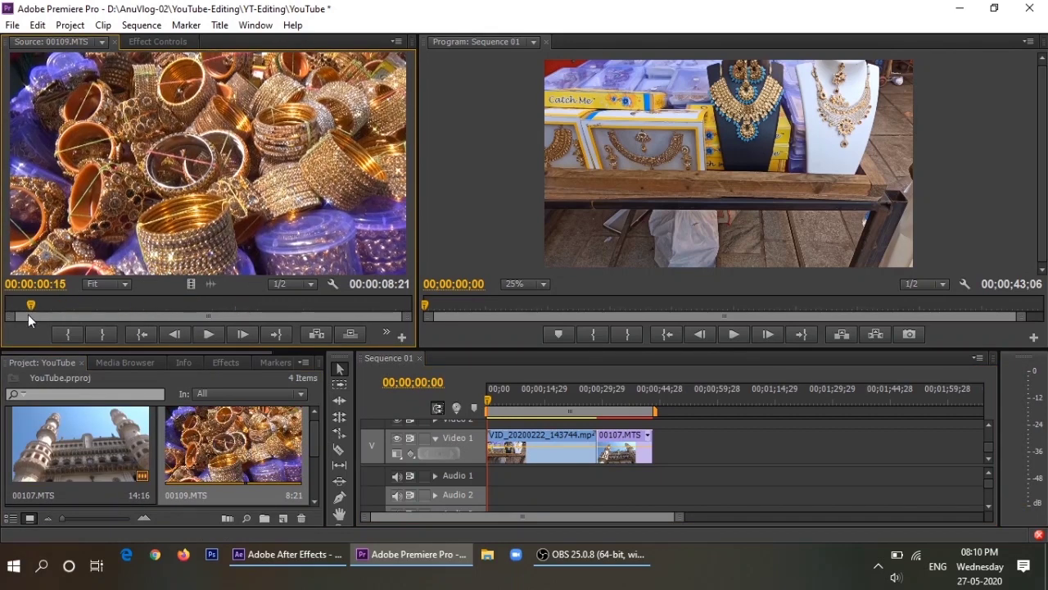
pyautogui.click(206, 334)
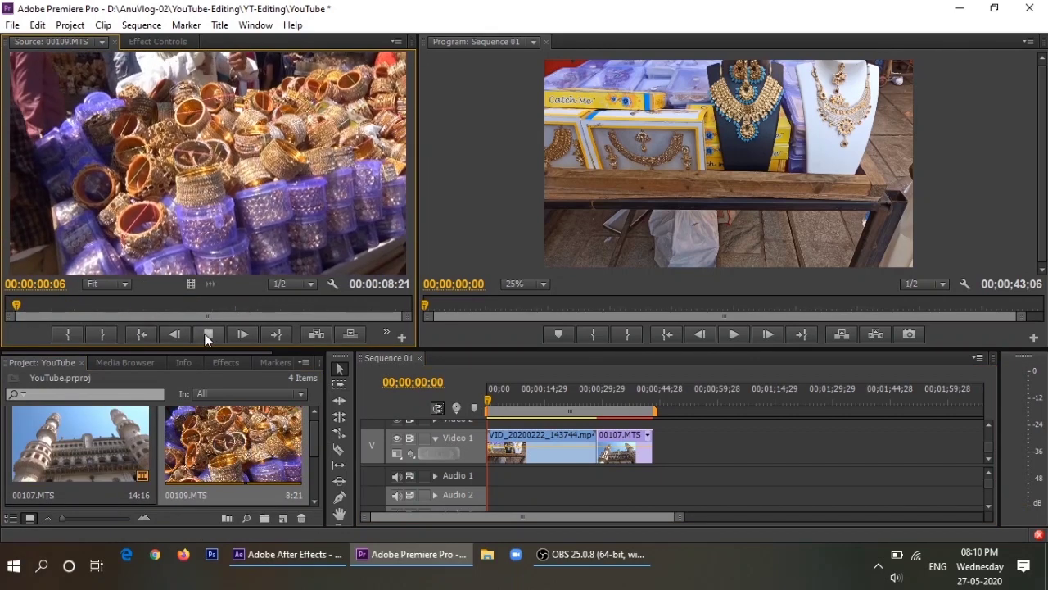
pyautogui.click(206, 334)
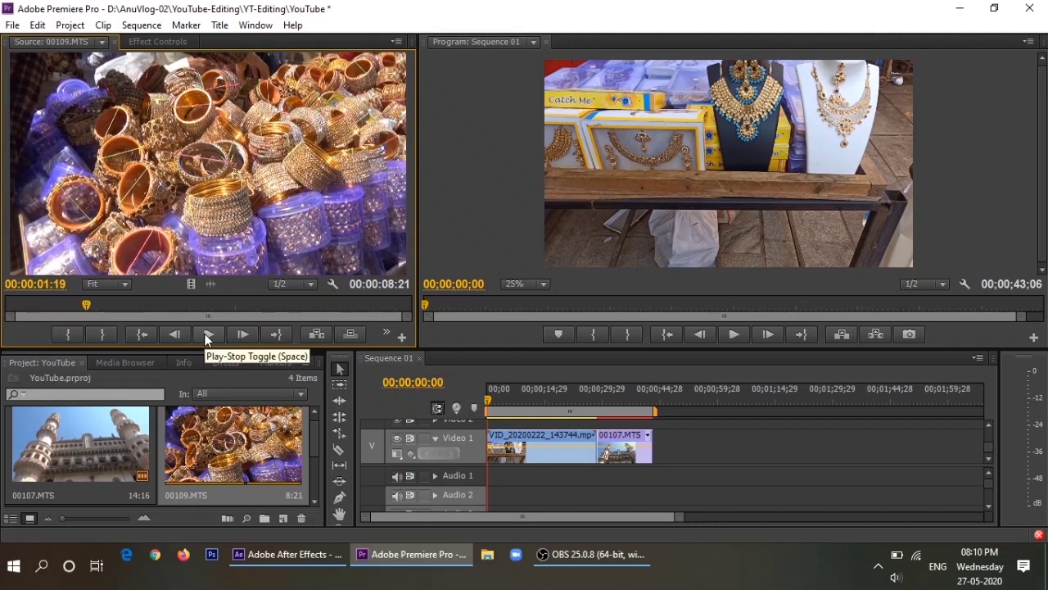
pyautogui.moveTo(86, 304); pyautogui.dragTo(29, 304)
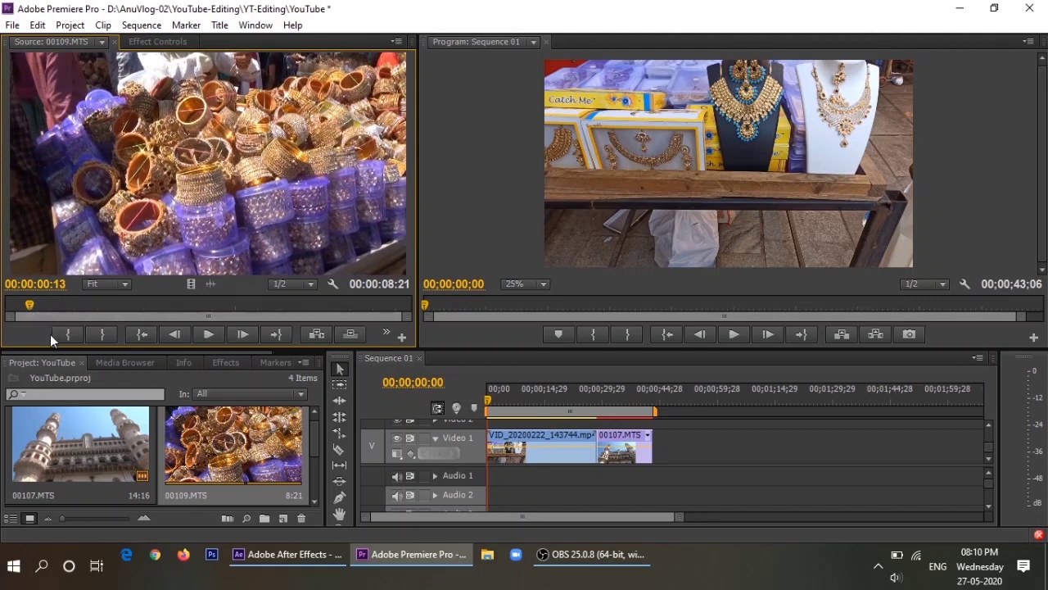
pyautogui.click(68, 334)
# - Set the Out point at 00:00:07:05 and add the 00109.MTS video after 00107.MTS
pyautogui.click(211, 336)
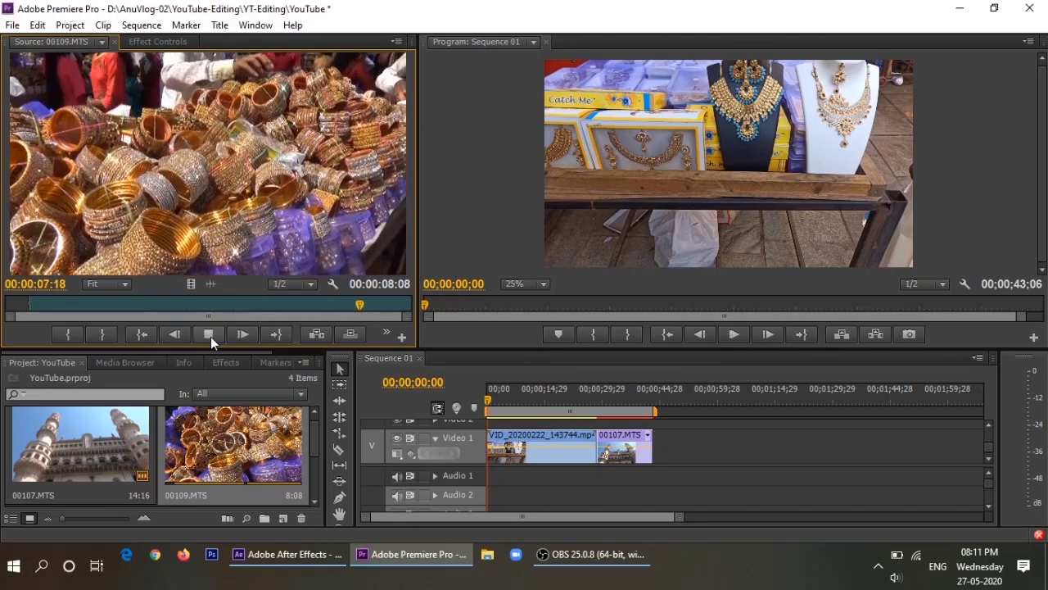
pyautogui.click(211, 336)
pyautogui.moveTo(379, 304); pyautogui.dragTo(336, 315)
pyautogui.click(102, 333)
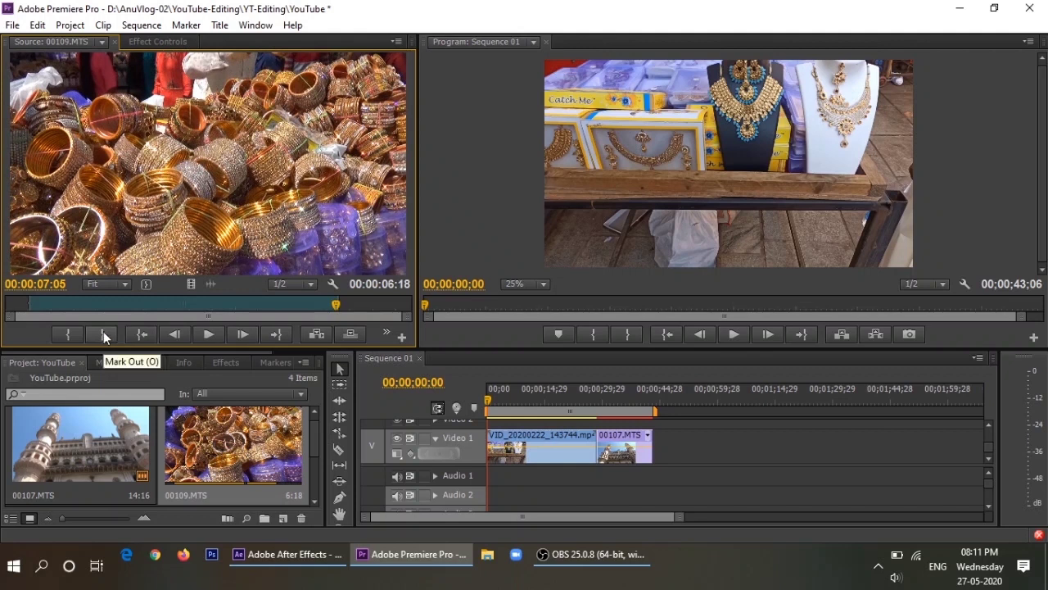
pyautogui.moveTo(190, 284); pyautogui.dragTo(667, 446)
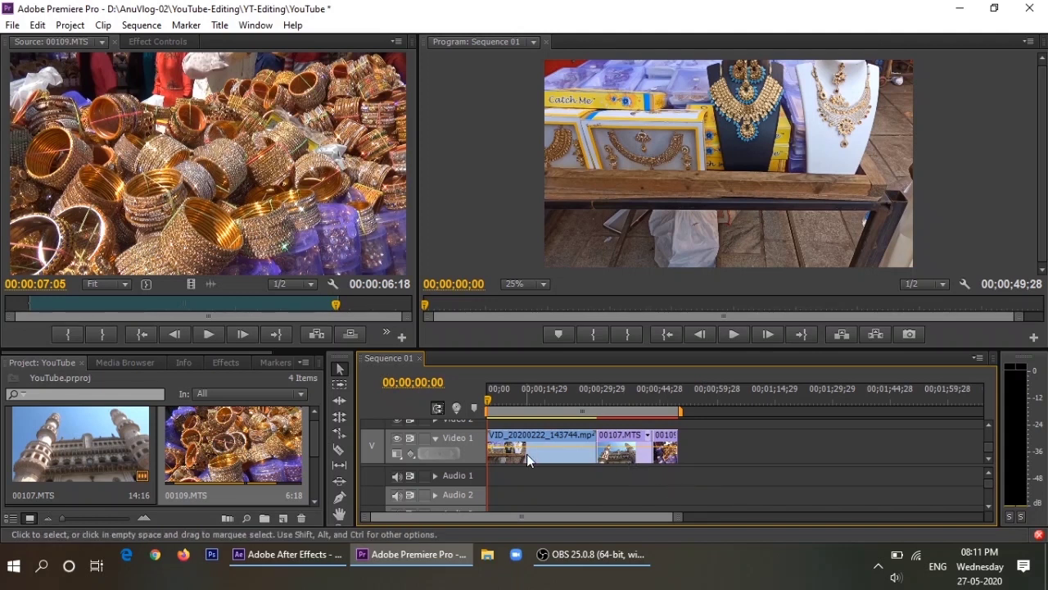
# - Reorder Video 1 so 00107.MTS comes first, then 00109.MTS, then the VID clip
pyautogui.moveTo(561, 457)
pyautogui.mouseDown()
pyautogui.moveTo(756, 455)
pyautogui.moveTo(515, 457)
pyautogui.mouseUp()
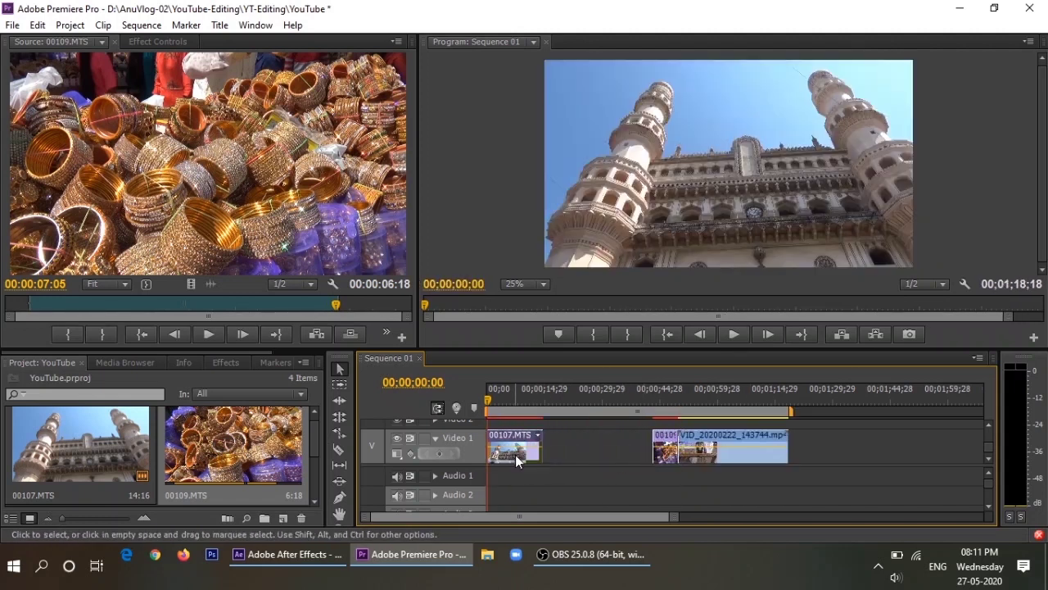
pyautogui.moveTo(667, 457); pyautogui.dragTo(568, 452)
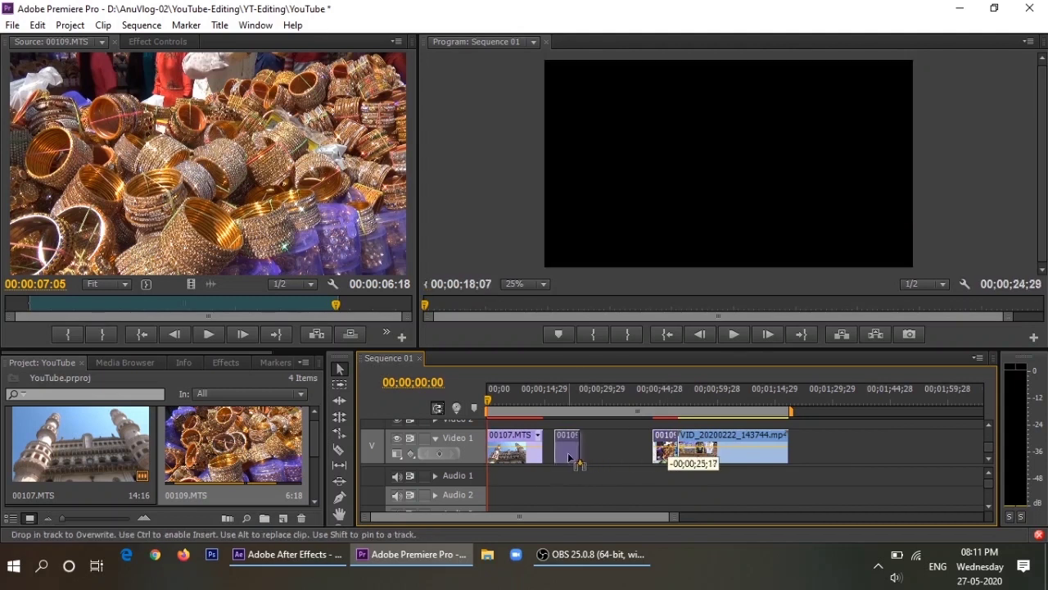
pyautogui.moveTo(727, 452); pyautogui.dragTo(622, 461)
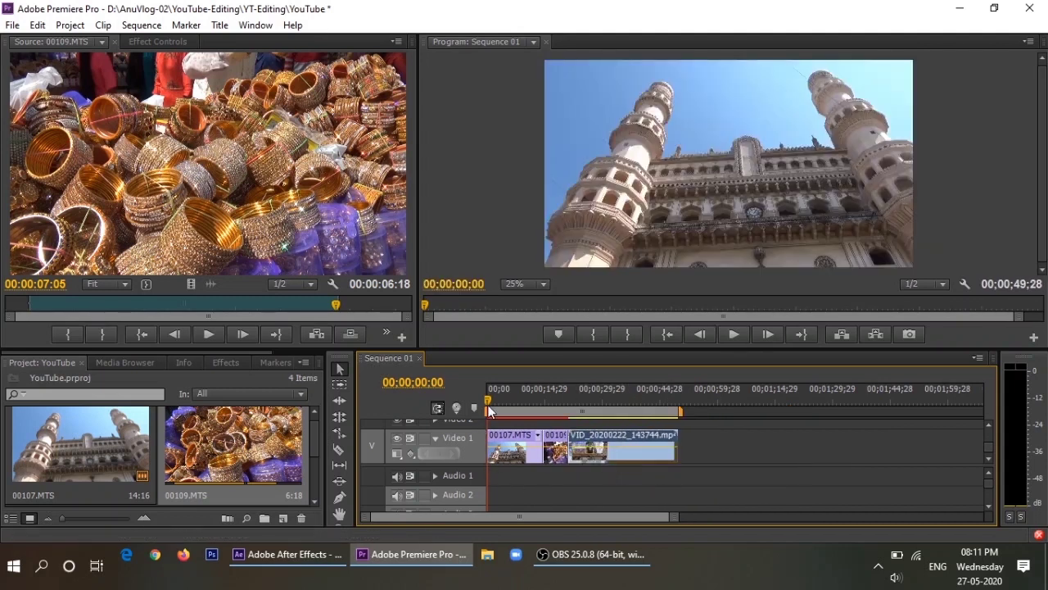
# - Preview the sequence, select the 00109 and VID clips, and scrub past the gap
pyautogui.click(729, 336)
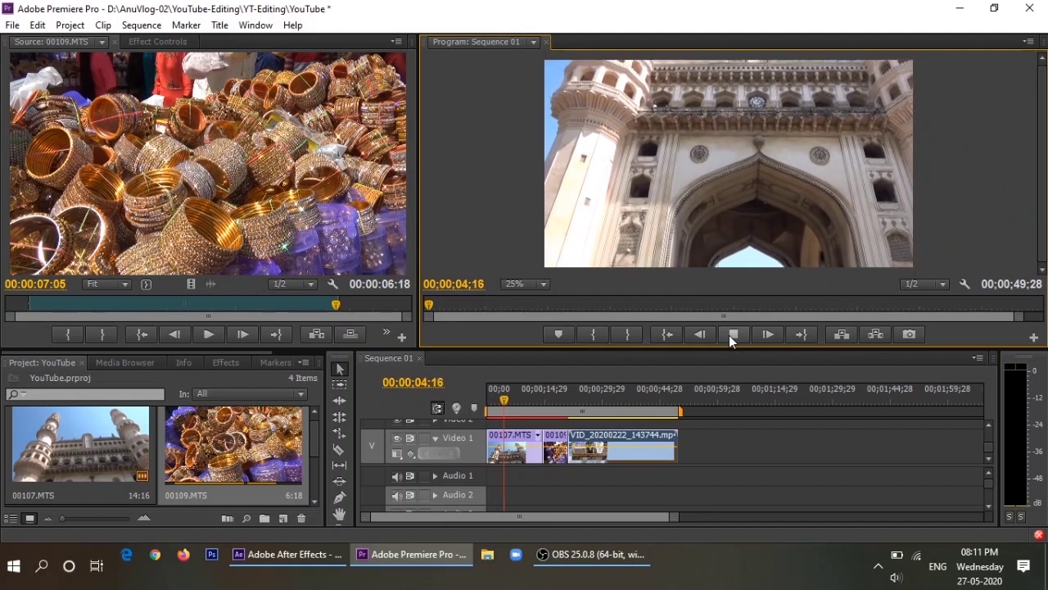
pyautogui.click(729, 335)
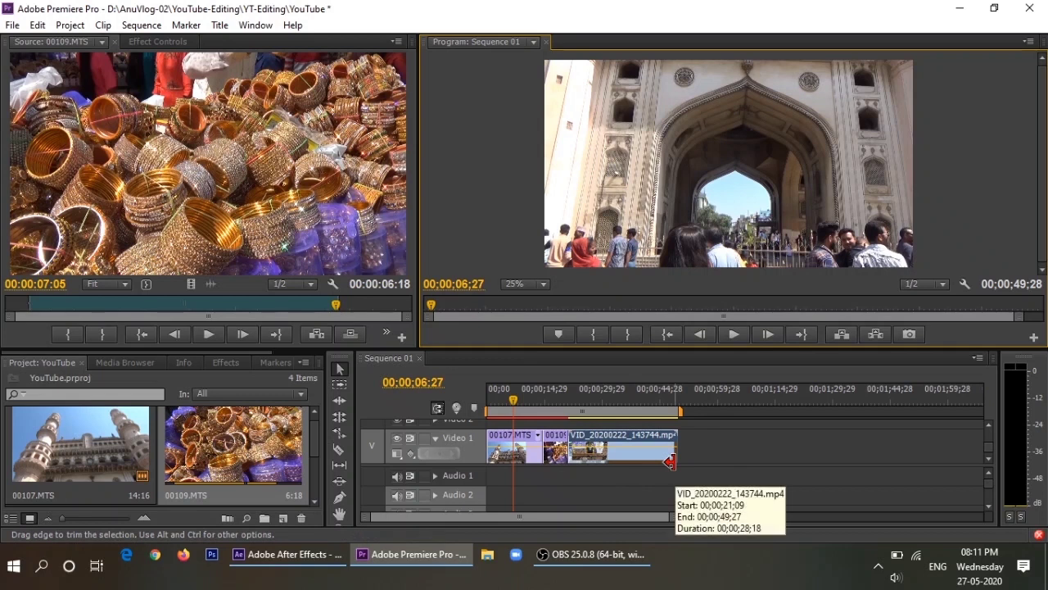
pyautogui.moveTo(665, 484)
pyautogui.mouseDown()
pyautogui.moveTo(563, 450)
pyautogui.moveTo(655, 455)
pyautogui.mouseUp()
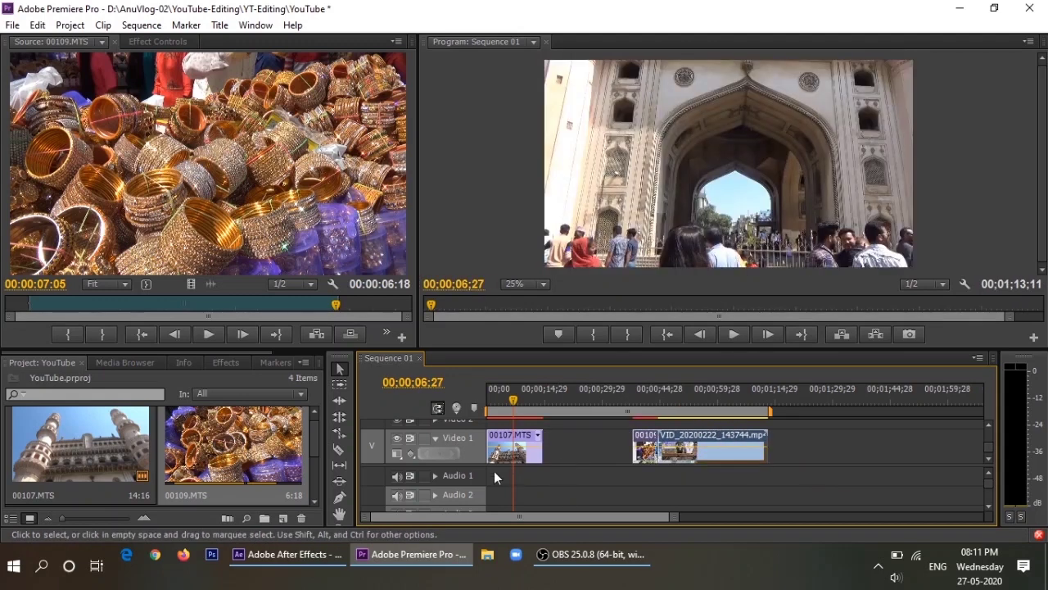
pyautogui.moveTo(513, 402)
pyautogui.mouseDown()
pyautogui.moveTo(540, 410)
pyautogui.moveTo(502, 412)
pyautogui.mouseUp()
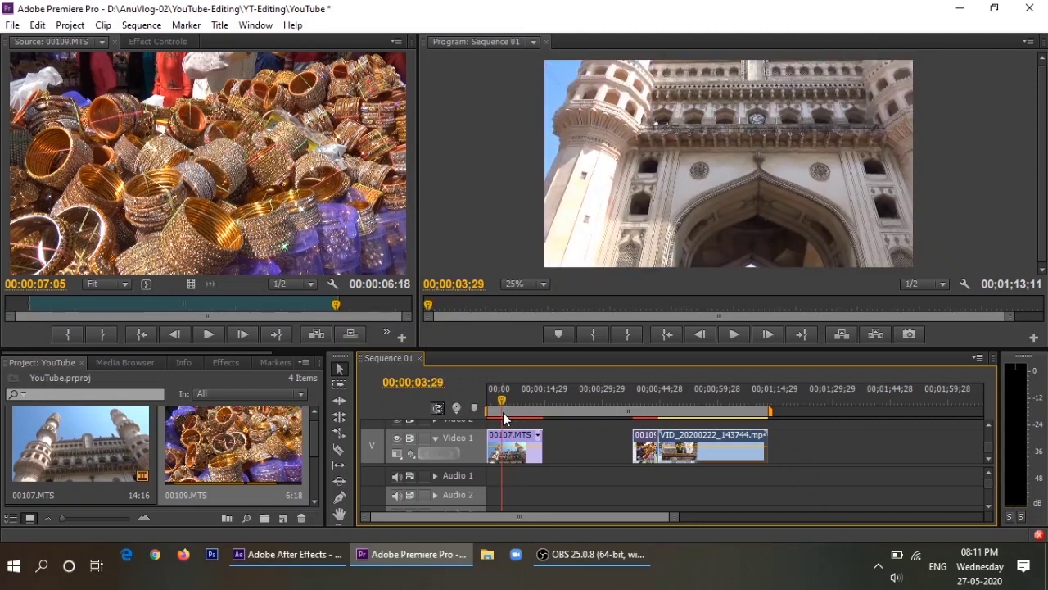
# - Try rate-stretching the end of 00107, remove the gap, and select the following clips
pyautogui.click(339, 435)
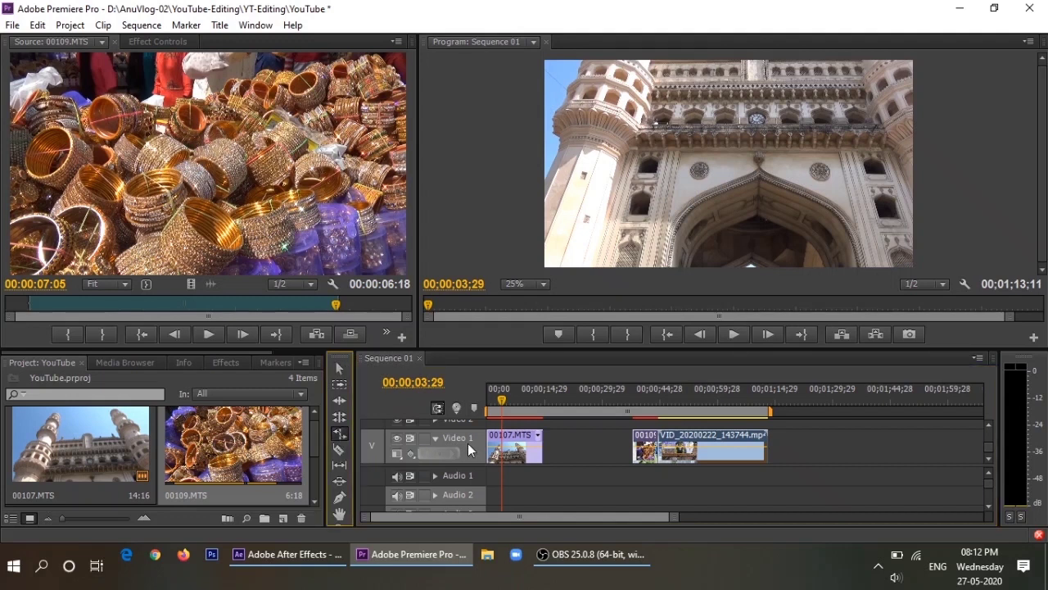
pyautogui.click(544, 449)
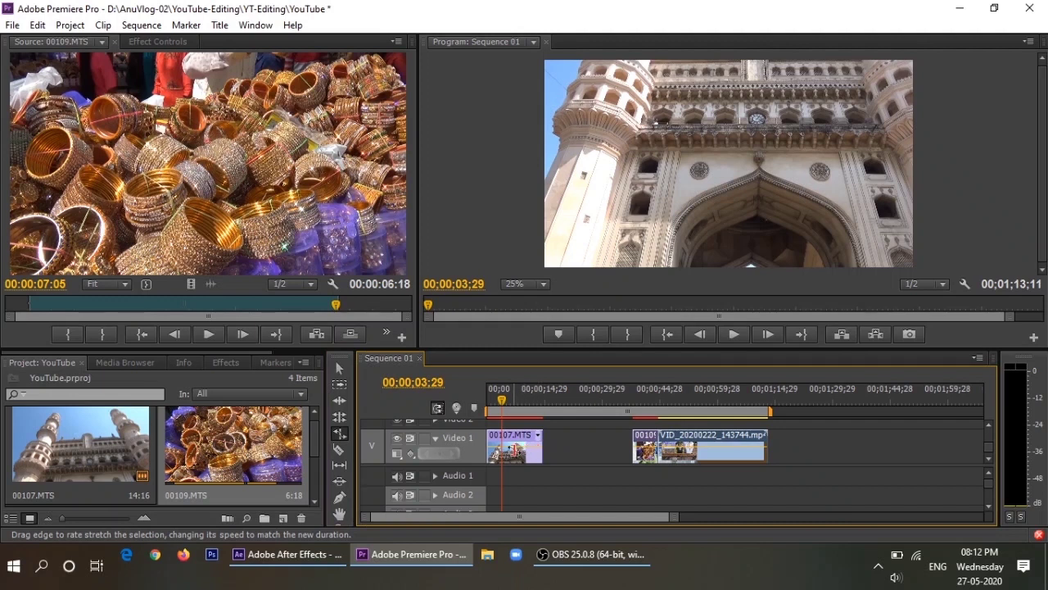
pyautogui.moveTo(543, 449); pyautogui.dragTo(543, 450)
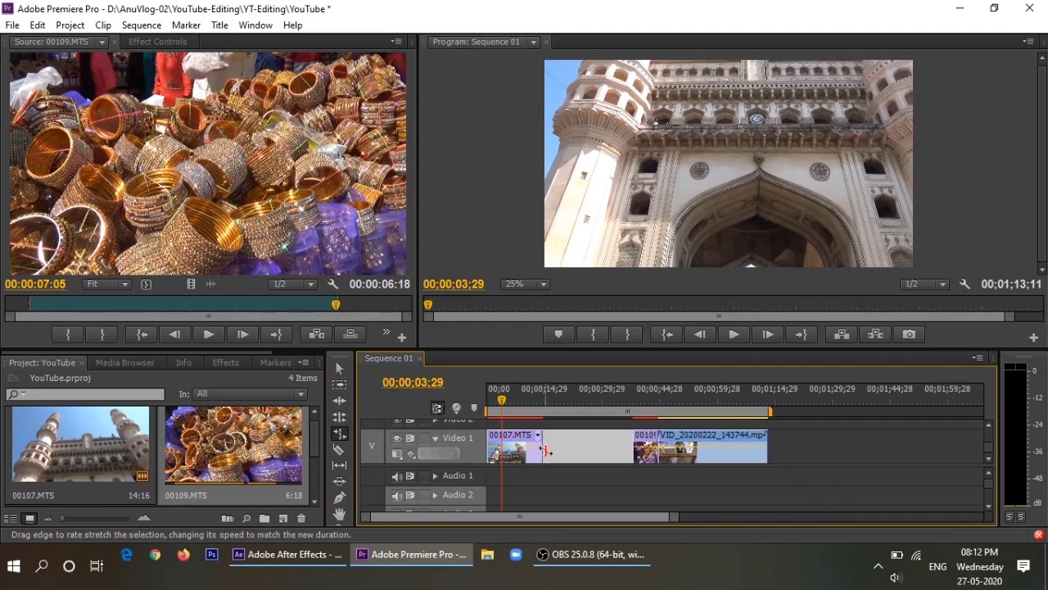
pyautogui.press('Delete')
pyautogui.doubleClick(548, 451)
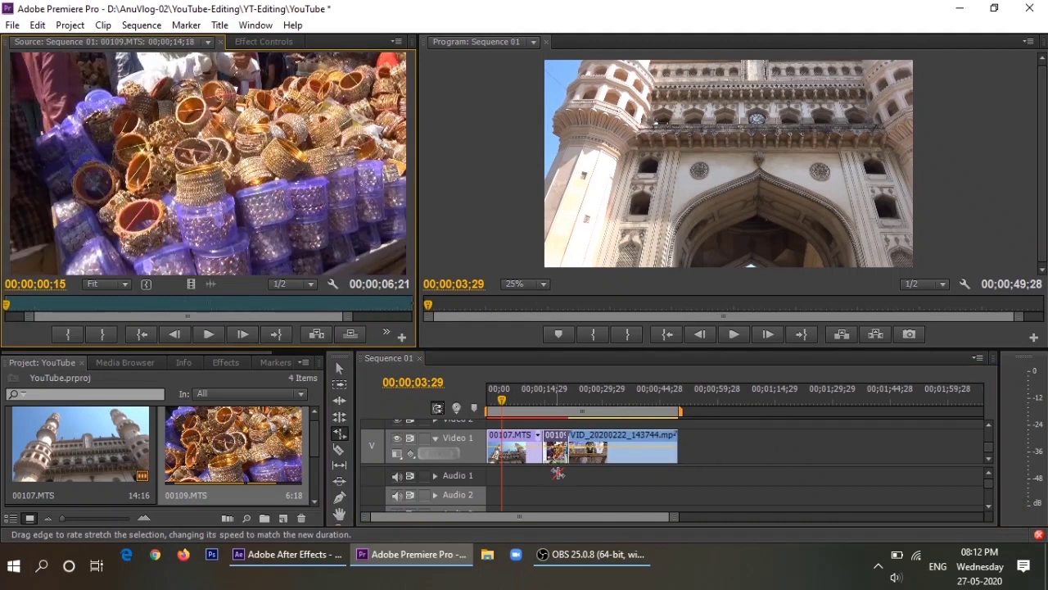
pyautogui.click(339, 368)
pyautogui.moveTo(647, 473)
pyautogui.mouseDown()
pyautogui.moveTo(556, 436)
pyautogui.moveTo(632, 460)
pyautogui.mouseUp()
# - Speed up 00107 into a short opening shot with Rate Stretch and preview it
pyautogui.click(342, 434)
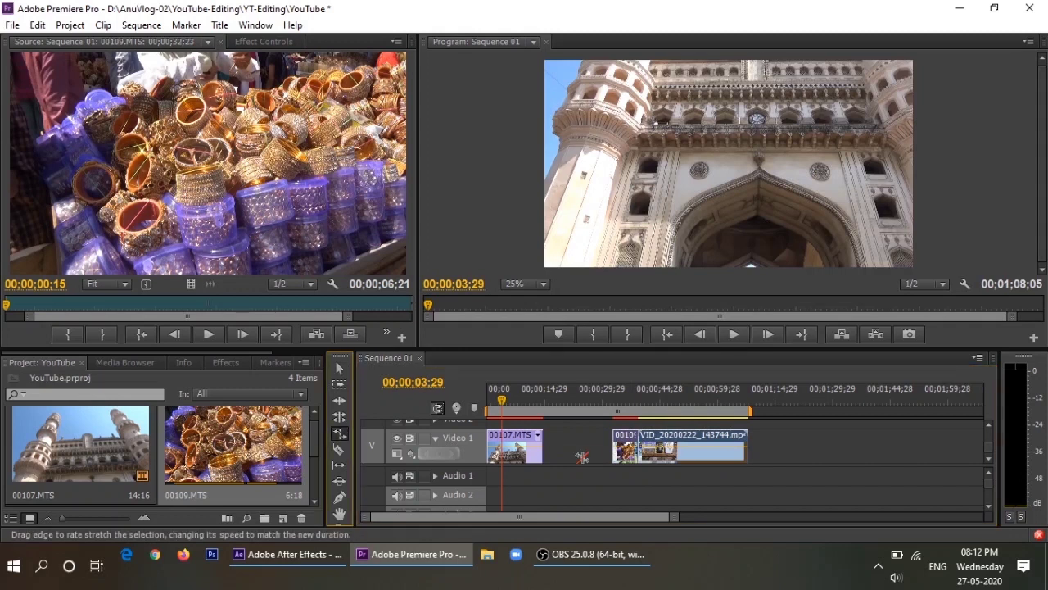
pyautogui.moveTo(541, 455); pyautogui.dragTo(515, 456)
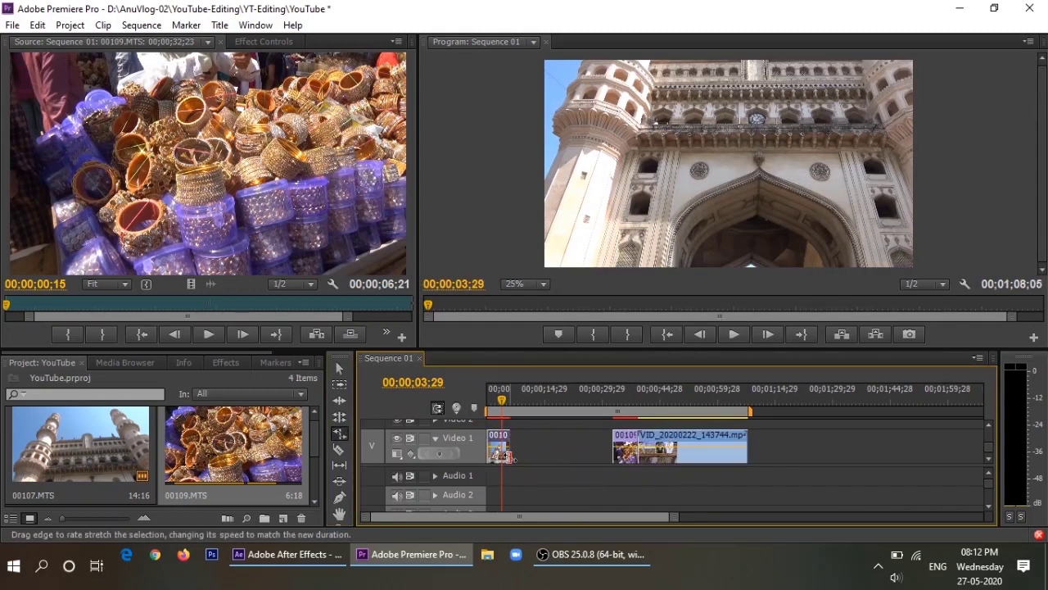
pyautogui.moveTo(502, 400); pyautogui.dragTo(476, 398)
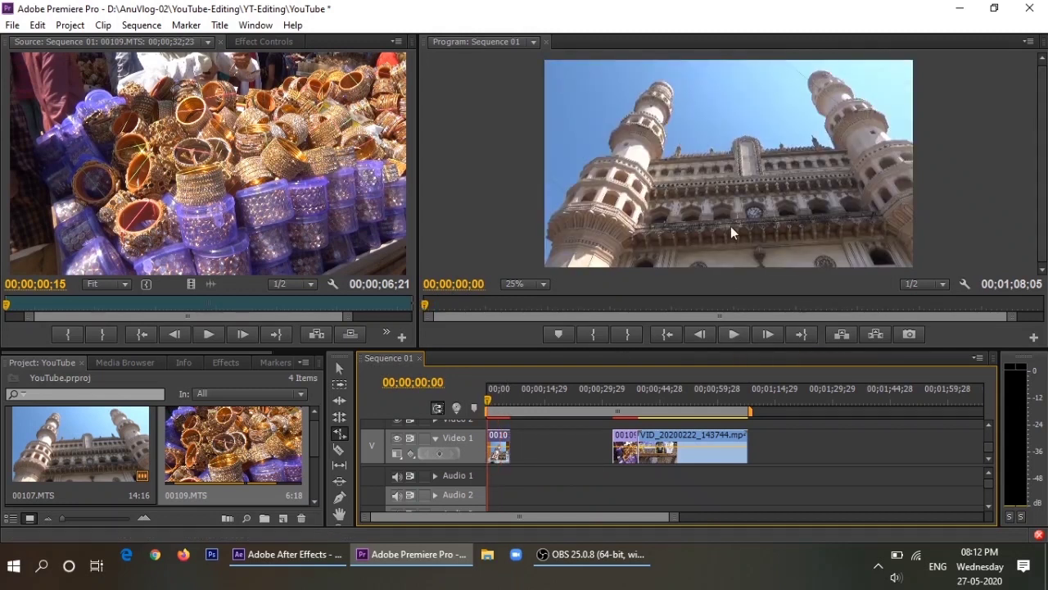
pyautogui.click(734, 335)
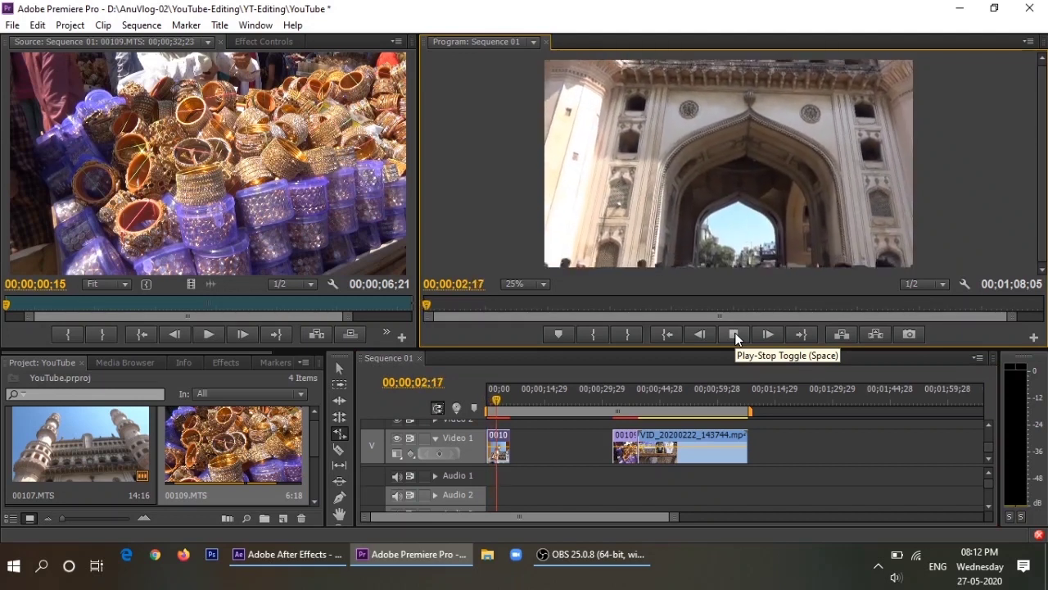
pyautogui.click(734, 335)
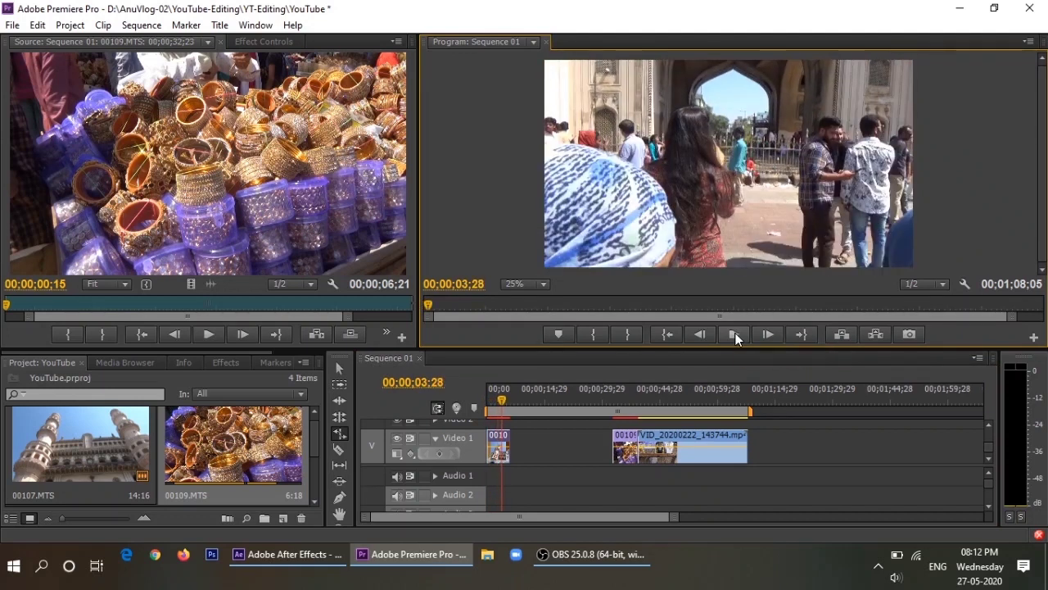
pyautogui.click(734, 335)
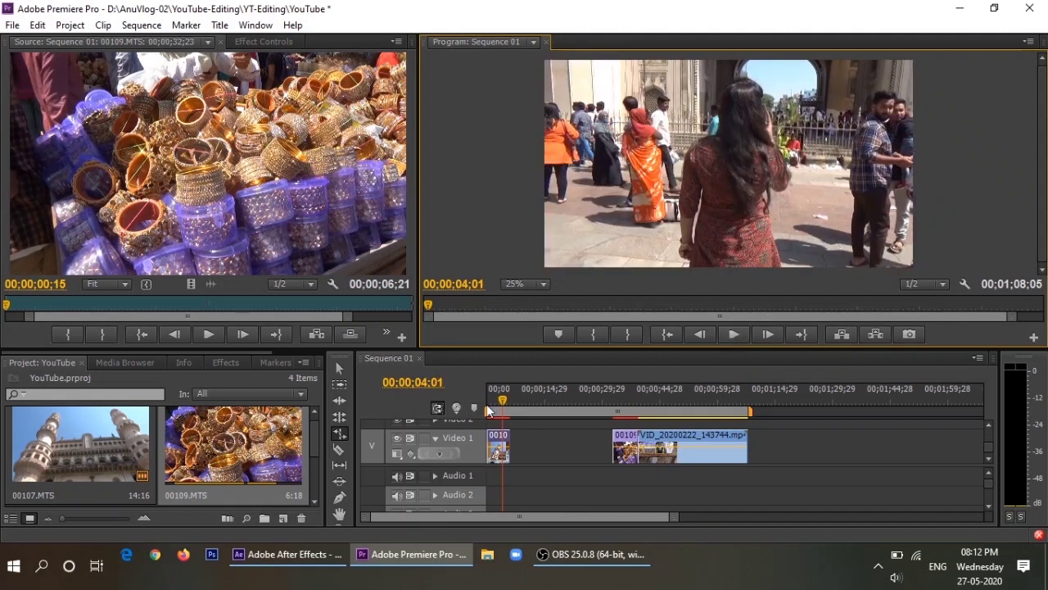
pyautogui.moveTo(506, 398); pyautogui.dragTo(493, 398)
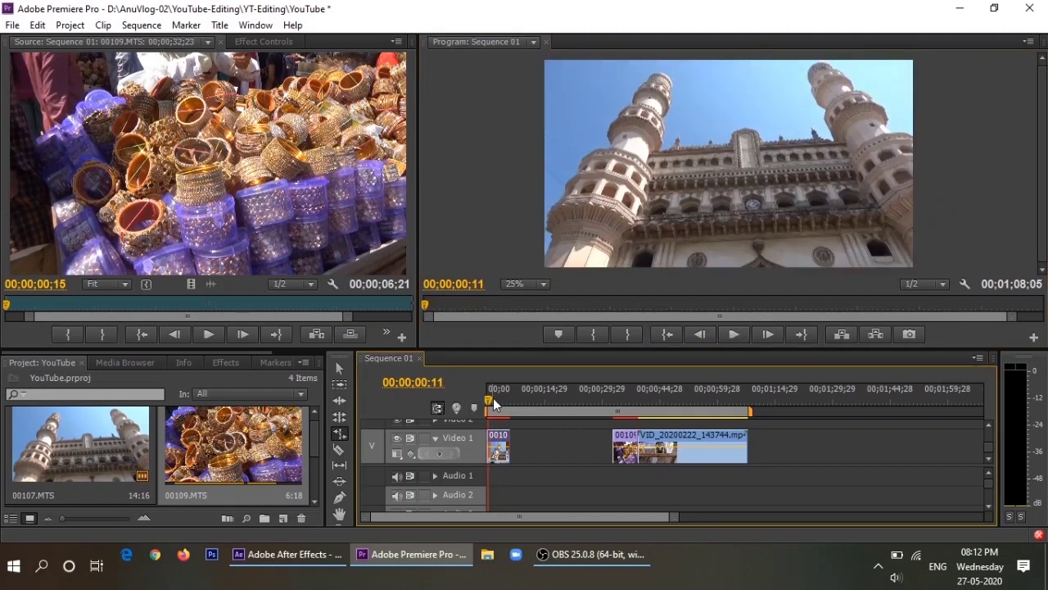
pyautogui.click(732, 333)
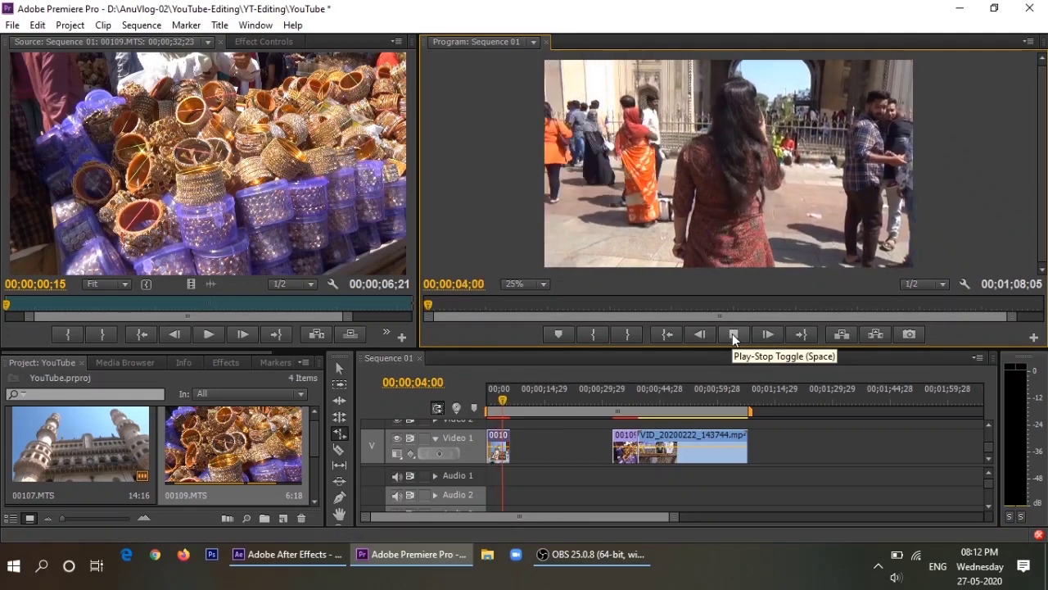
pyautogui.click(732, 334)
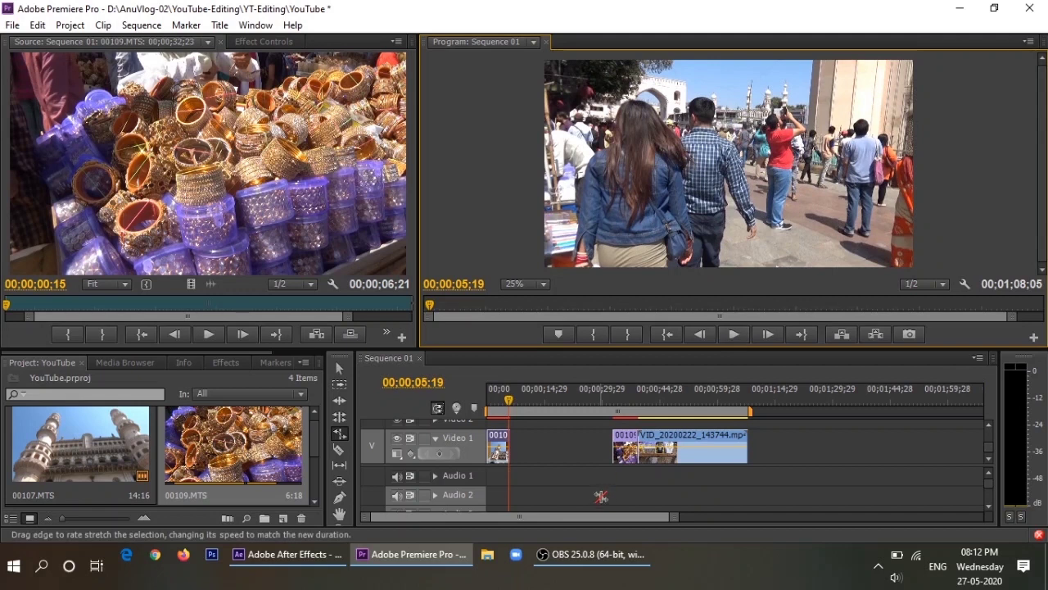
pyautogui.click(499, 400)
# - Test slowing 00107 to 44.56% to fill the gap, preview it, then undo
pyautogui.moveTo(510, 449); pyautogui.dragTo(606, 453)
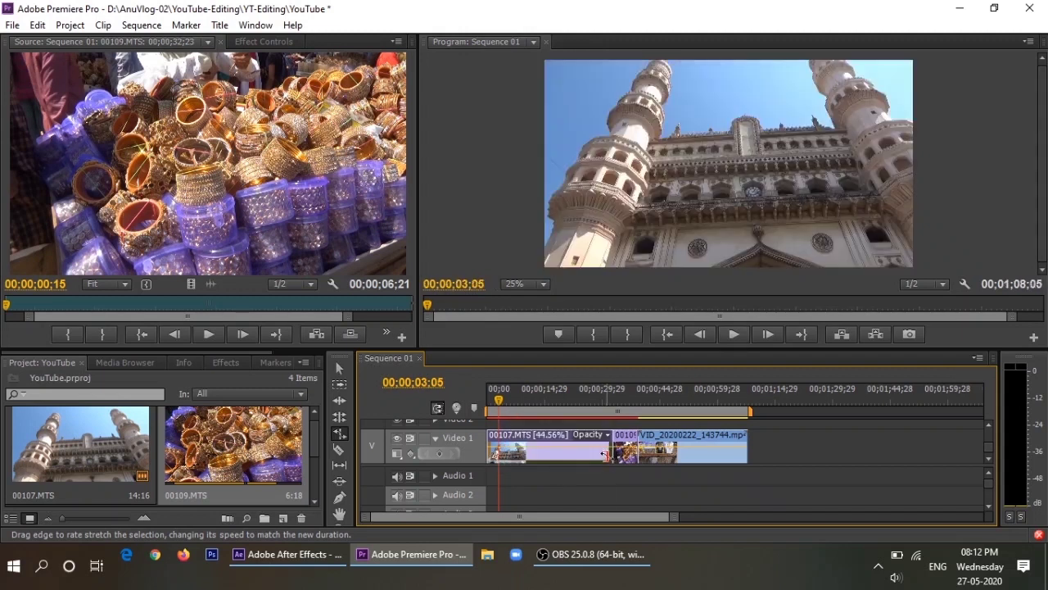
pyautogui.click(734, 334)
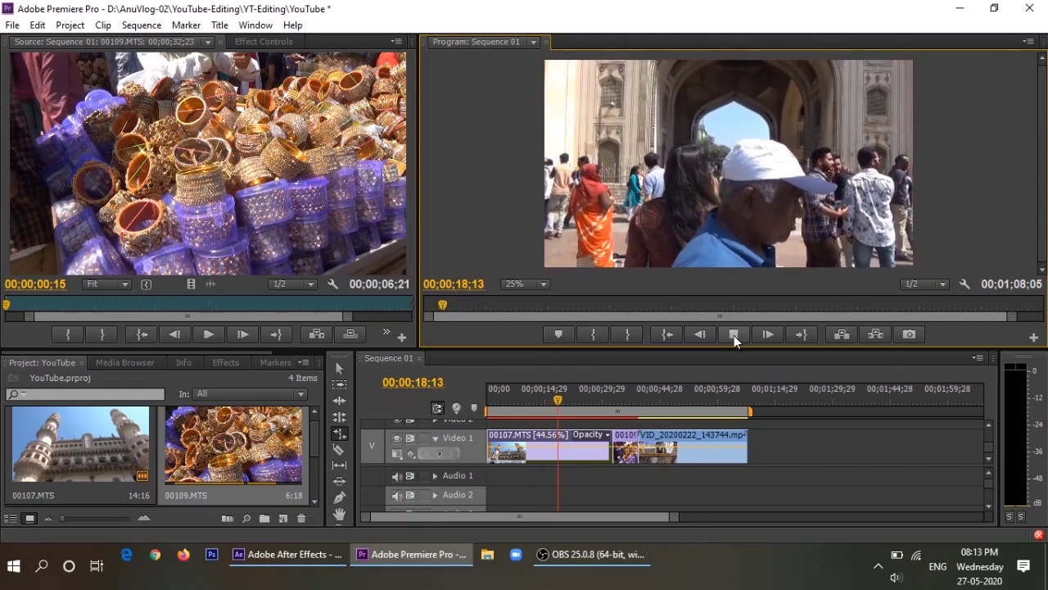
pyautogui.click(734, 335)
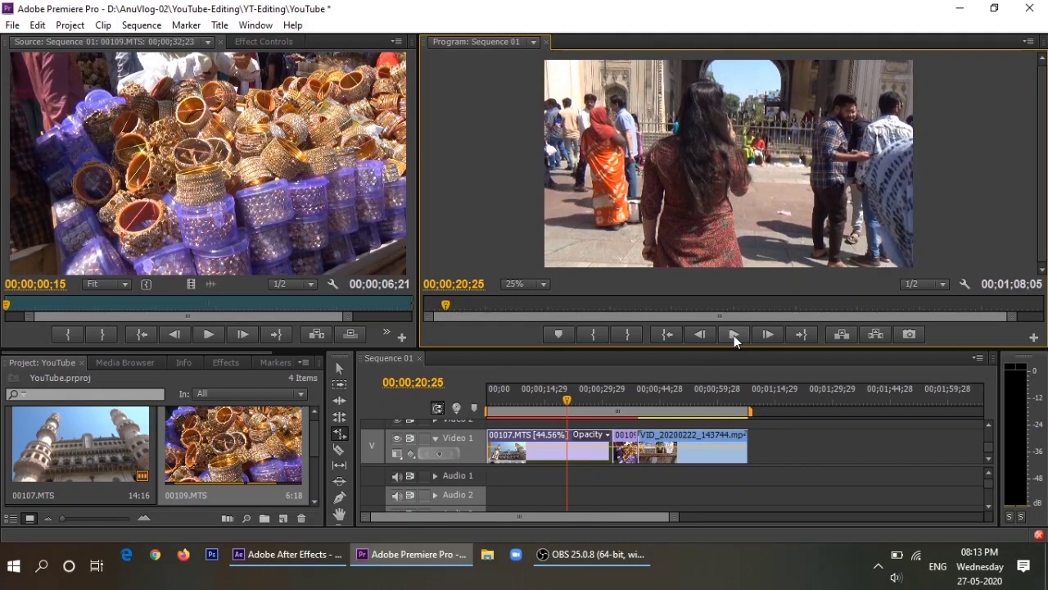
pyautogui.press('Delete')
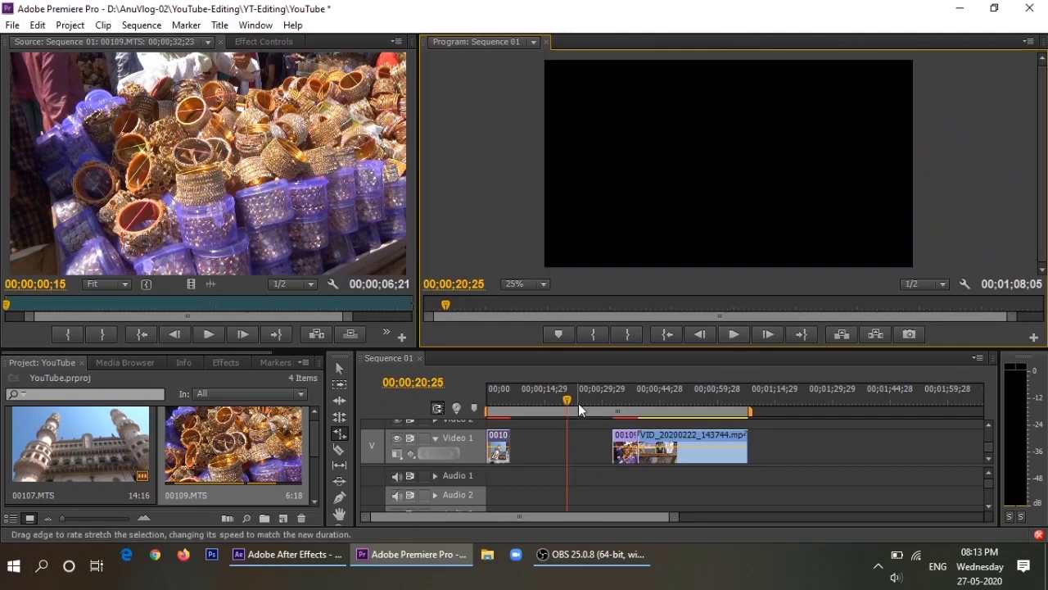
# - Slide the 00109 and VID clips left against 00107, then scrub back to about 00;00;16;23
pyautogui.click(340, 369)
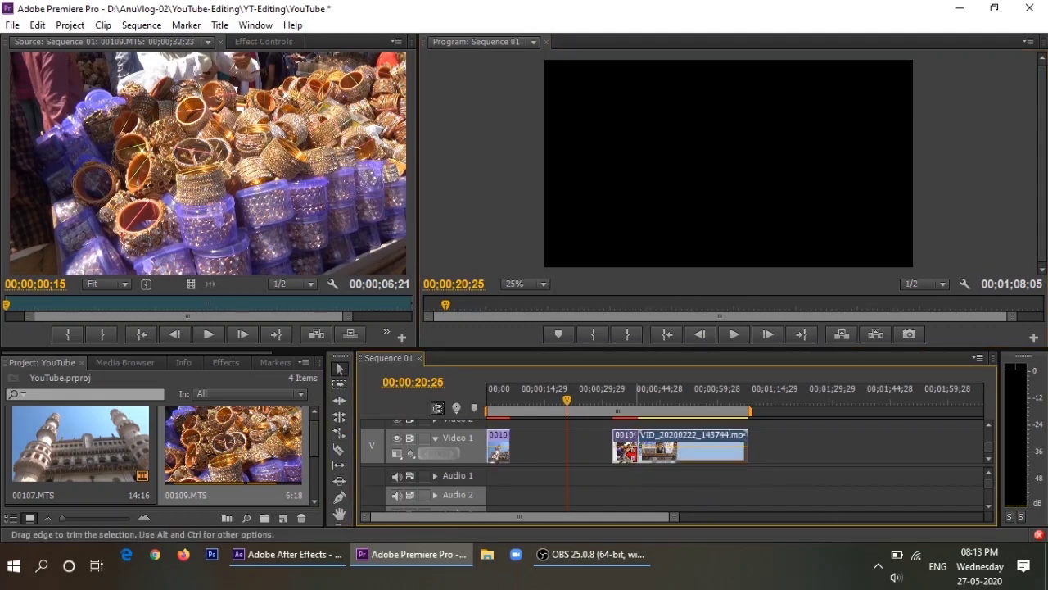
pyautogui.moveTo(654, 453); pyautogui.dragTo(574, 454)
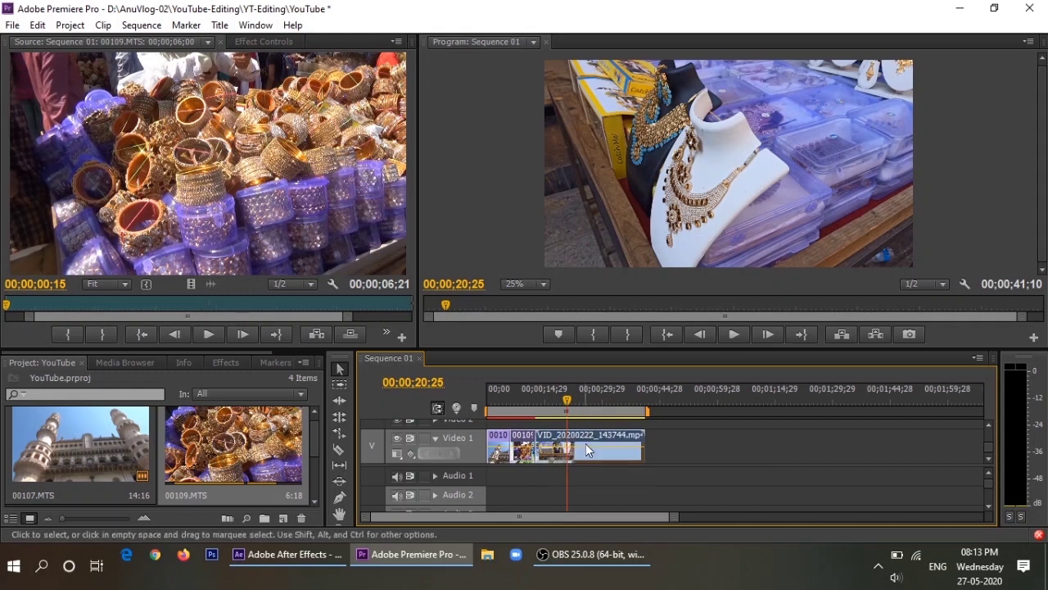
pyautogui.moveTo(568, 401); pyautogui.dragTo(551, 401)
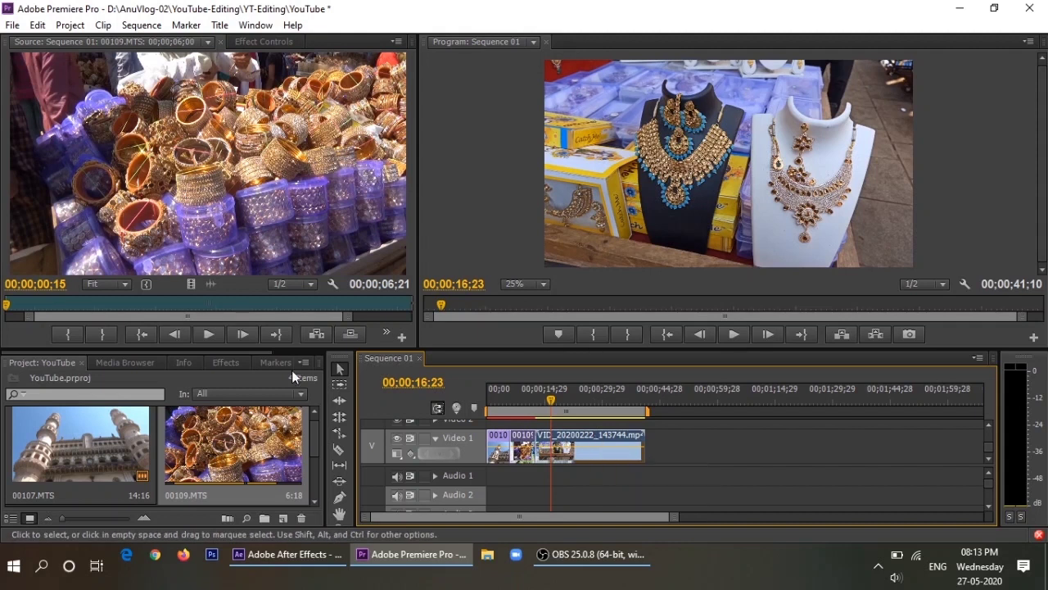
# - Find Brightness & Contrast by searching 'bri' and apply it to the VID clip
pyautogui.click(225, 363)
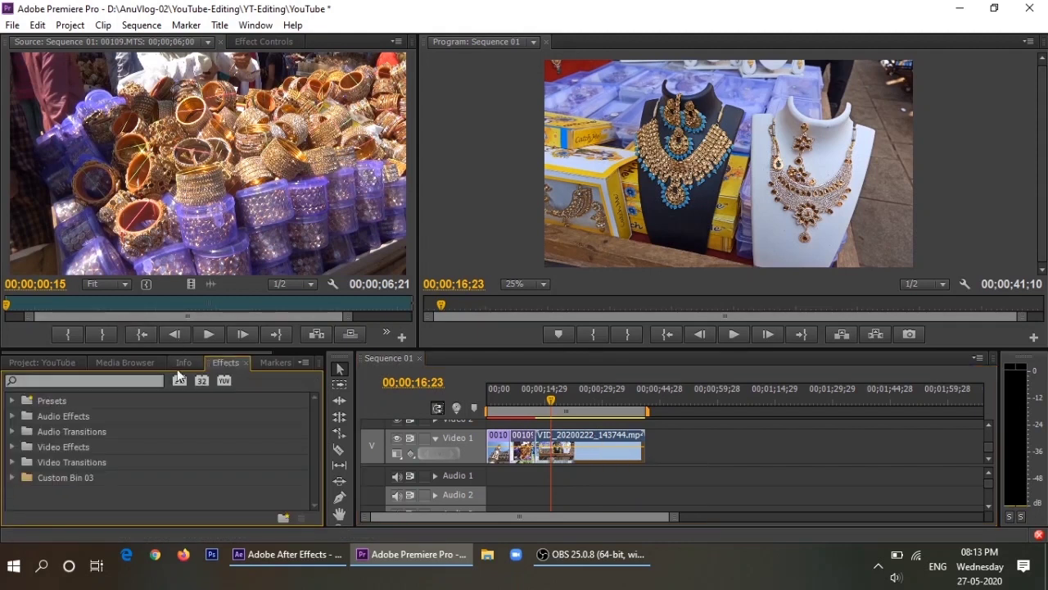
pyautogui.click(144, 380)
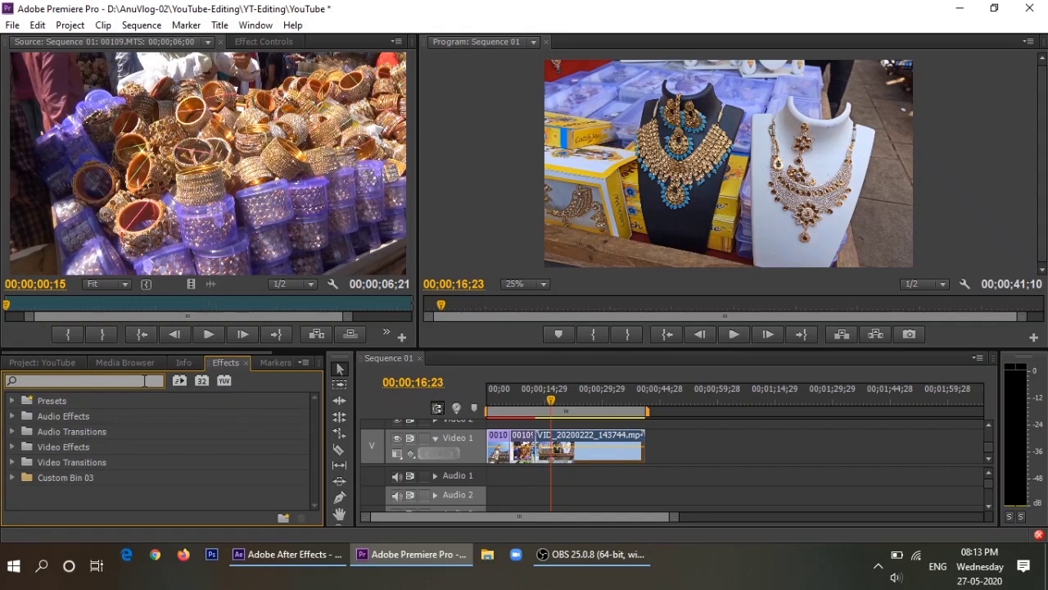
pyautogui.write('bri')
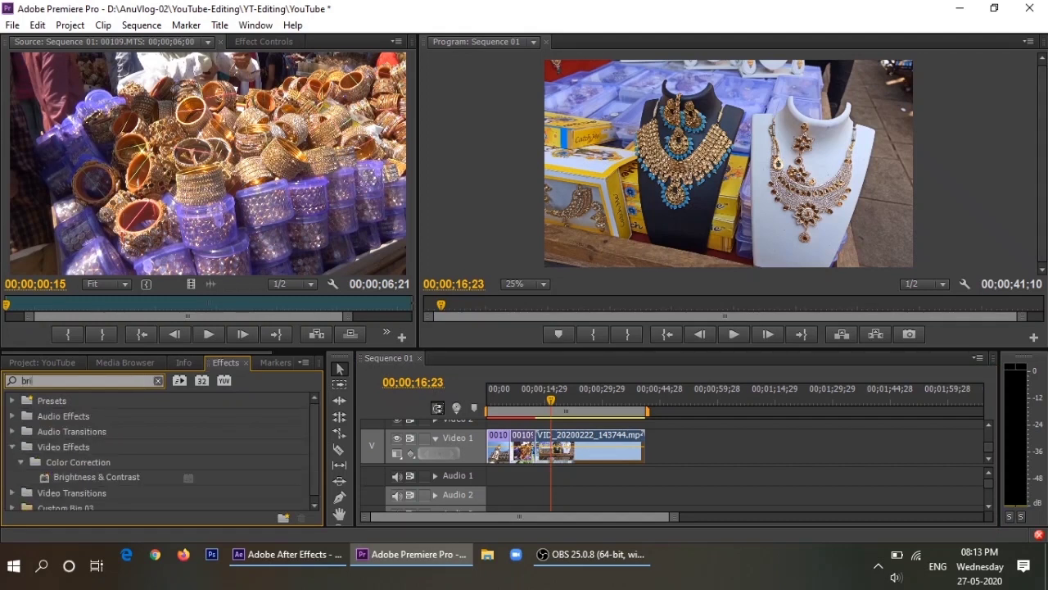
pyautogui.moveTo(79, 476); pyautogui.dragTo(571, 454)
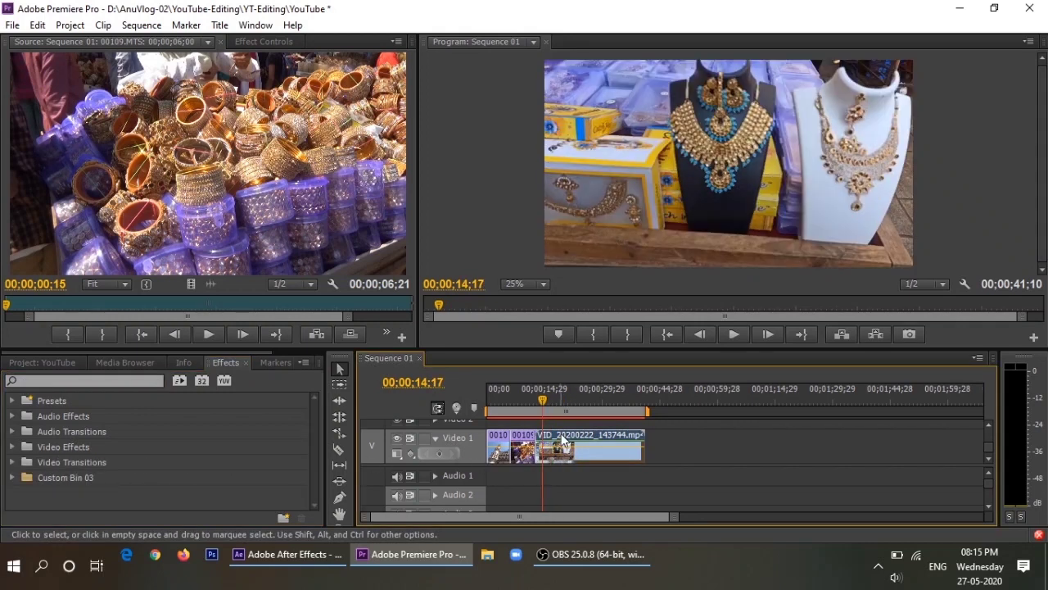
# - Set Brightness and Contrast to 19.0 in Effect Controls and preview the clip
pyautogui.click(256, 45)
pyautogui.moveTo(160, 167)
pyautogui.mouseDown()
pyautogui.moveTo(171, 167)
pyautogui.moveTo(170, 184)
pyautogui.mouseUp()
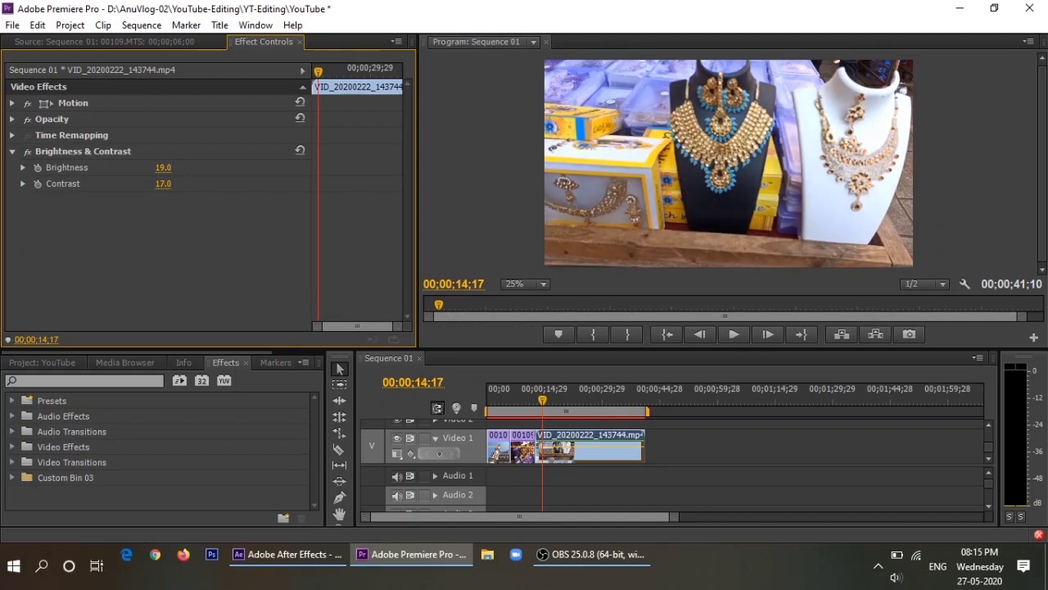
pyautogui.click(537, 396)
pyautogui.click(732, 336)
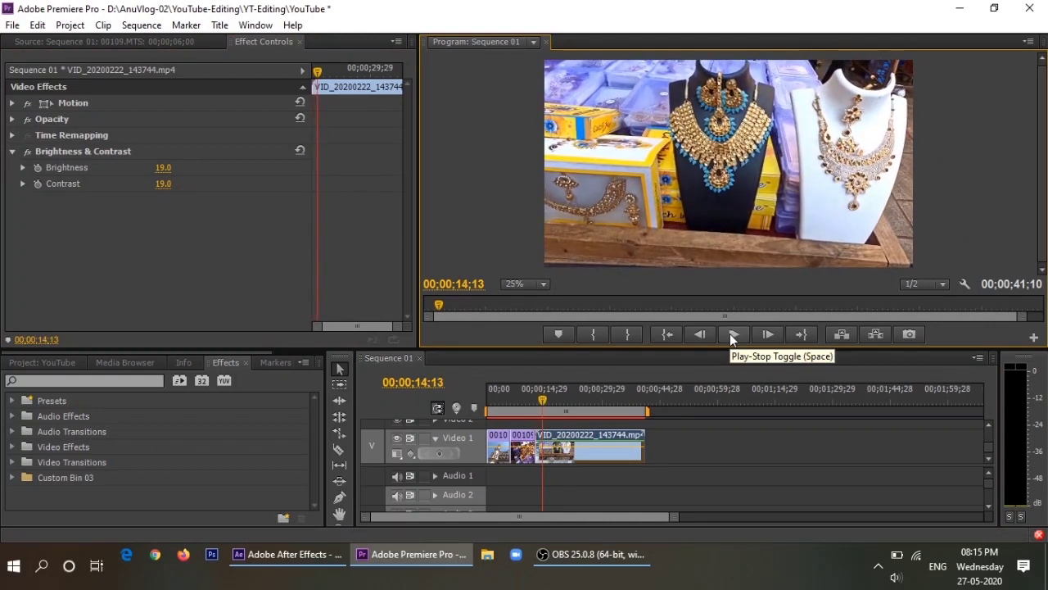
pyautogui.moveTo(672, 516); pyautogui.dragTo(623, 518)
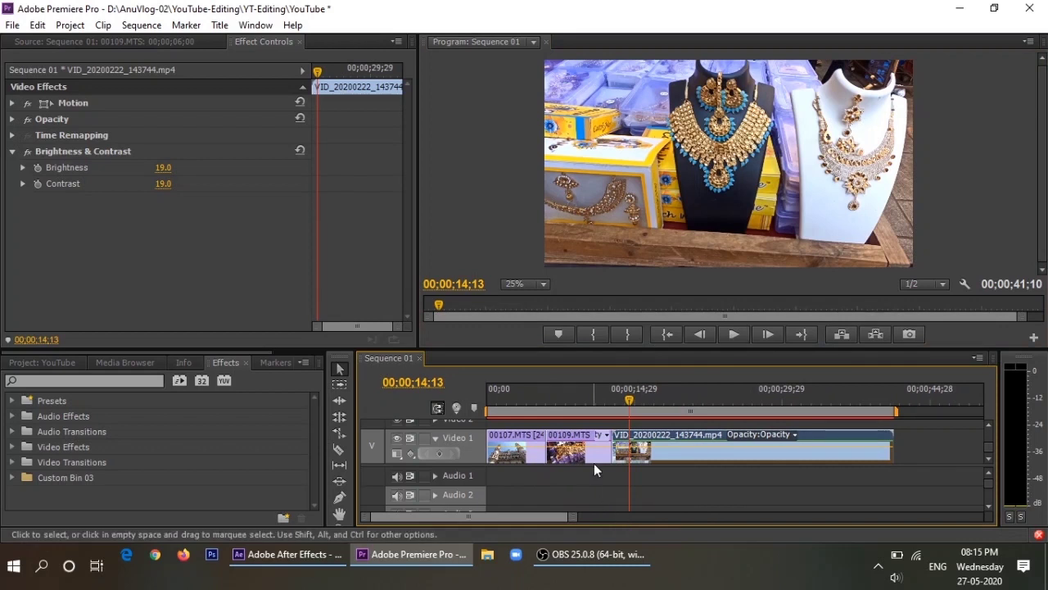
# - Move the playhead back to 05;25 and browse the Video Transitions categories, starting with Wipe
pyautogui.moveTo(631, 401); pyautogui.dragTo(545, 417)
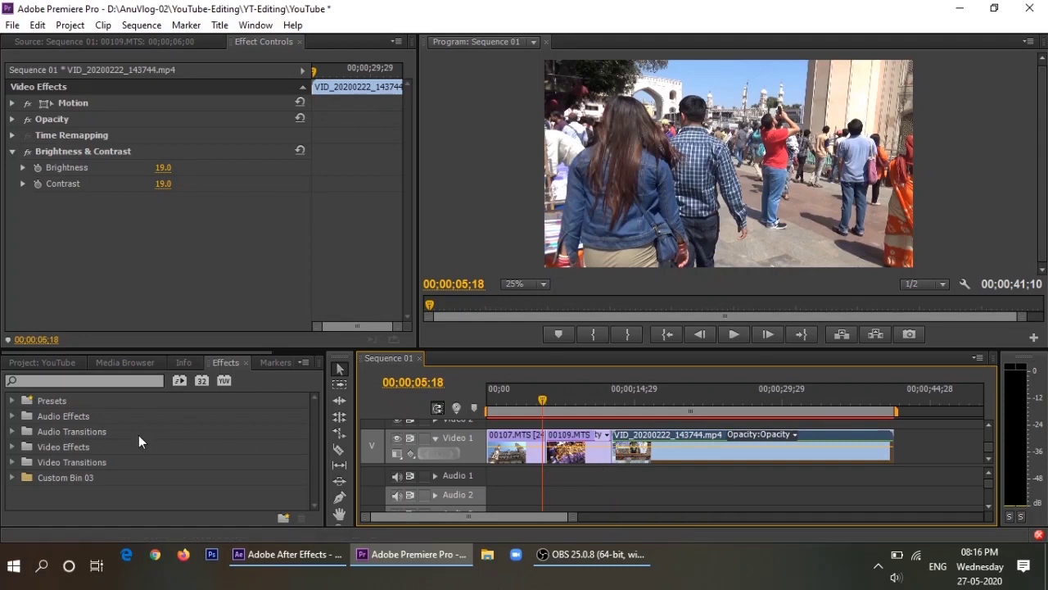
pyautogui.click(60, 464)
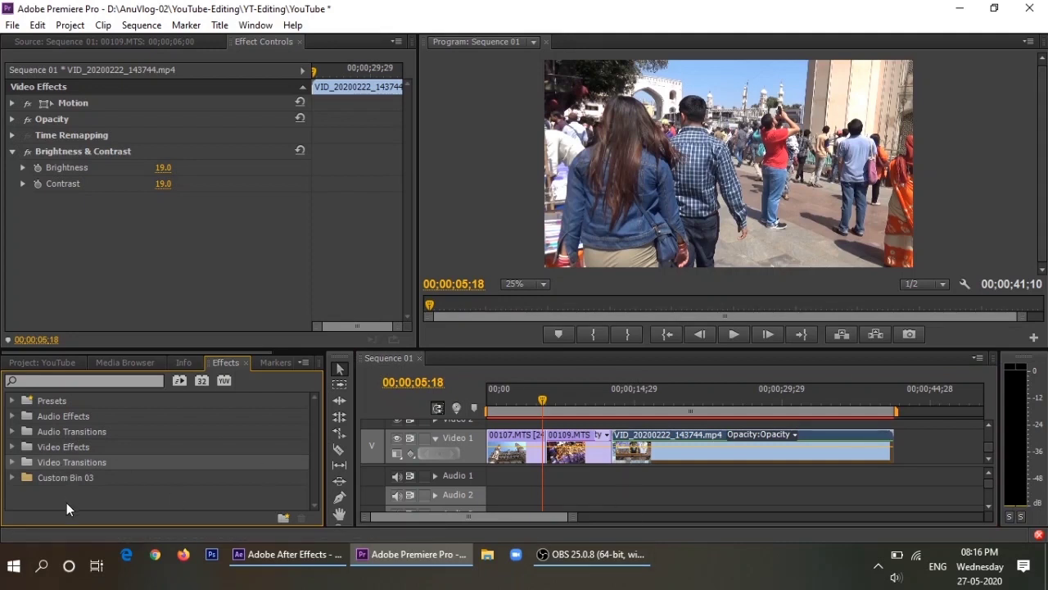
pyautogui.click(13, 462)
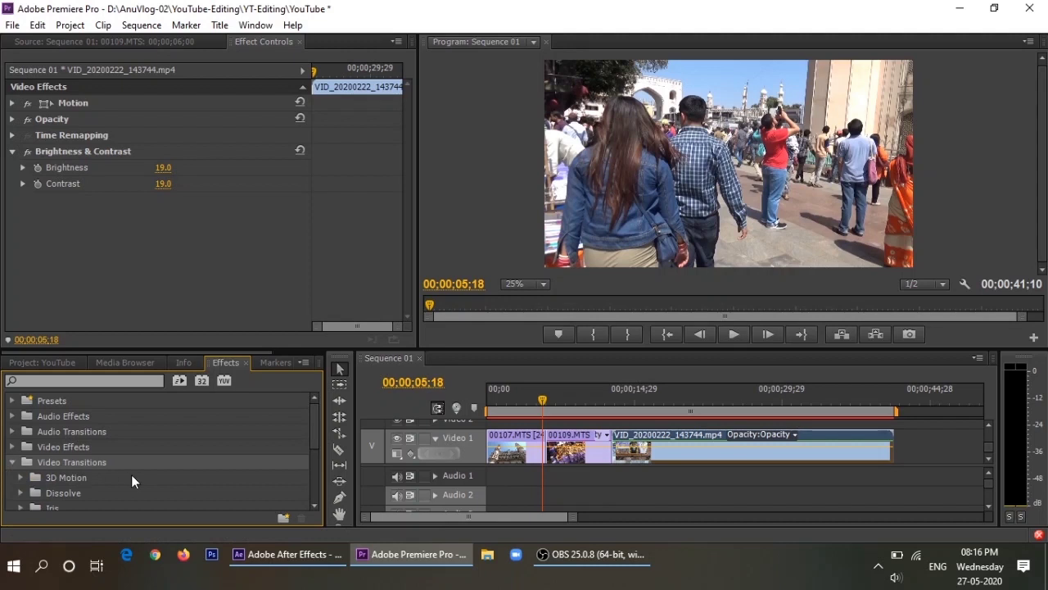
pyautogui.scroll(-2, 131, 474)
pyautogui.scroll(-1, 131, 474)
pyautogui.scroll(-1, 131, 474)
pyautogui.scroll(-2, 131, 474)
pyautogui.scroll(-1, 131, 481)
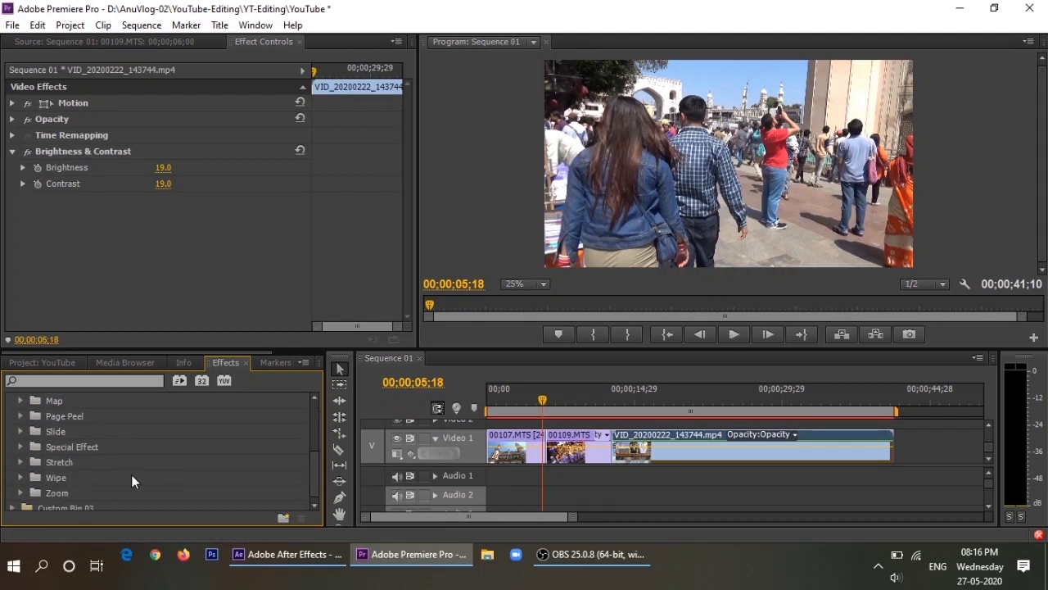
pyautogui.click(22, 478)
pyautogui.scroll(-3, 23, 484)
pyautogui.scroll(2, 23, 484)
pyautogui.click(20, 447)
# - Look through Stretch, Special Effect and Slide, then apply Iris Star between the first two clips
pyautogui.click(21, 431)
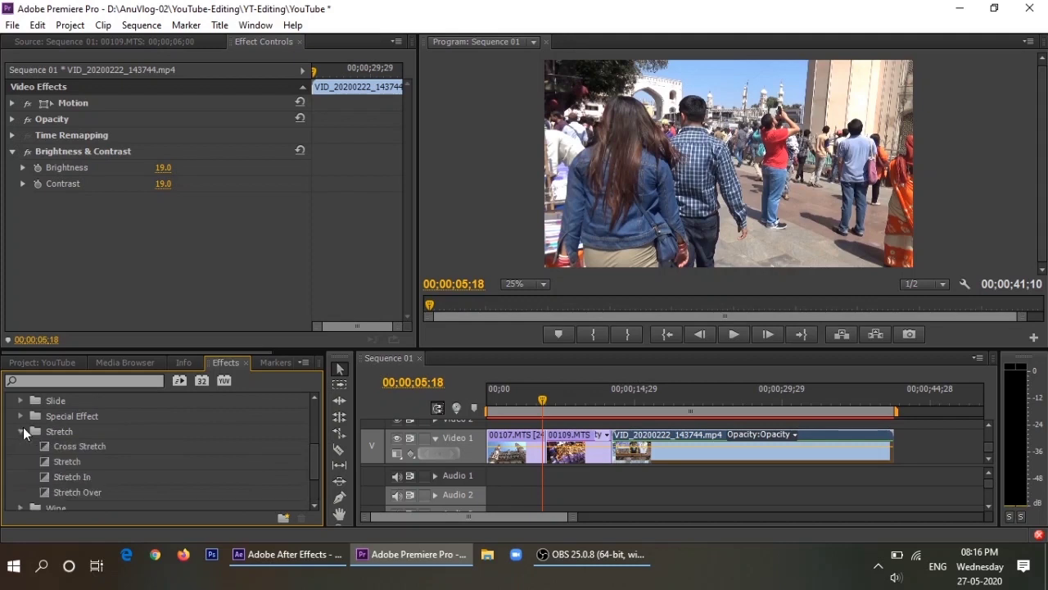
pyautogui.scroll(2, 21, 438)
pyautogui.click(21, 457)
pyautogui.scroll(-2, 21, 457)
pyautogui.scroll(2, 21, 457)
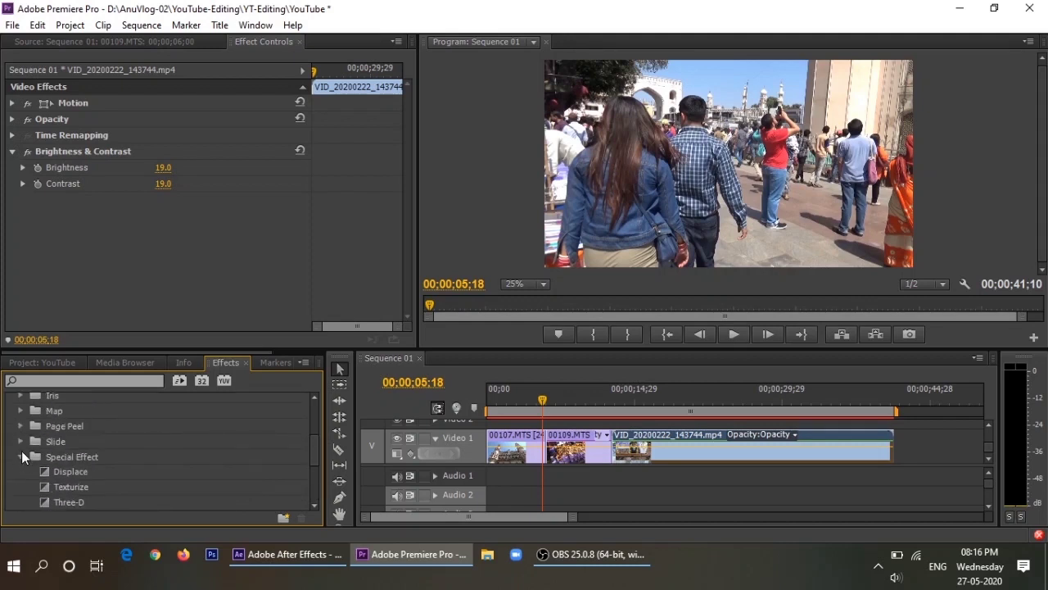
pyautogui.click(19, 440)
pyautogui.click(20, 440)
pyautogui.scroll(1, 20, 441)
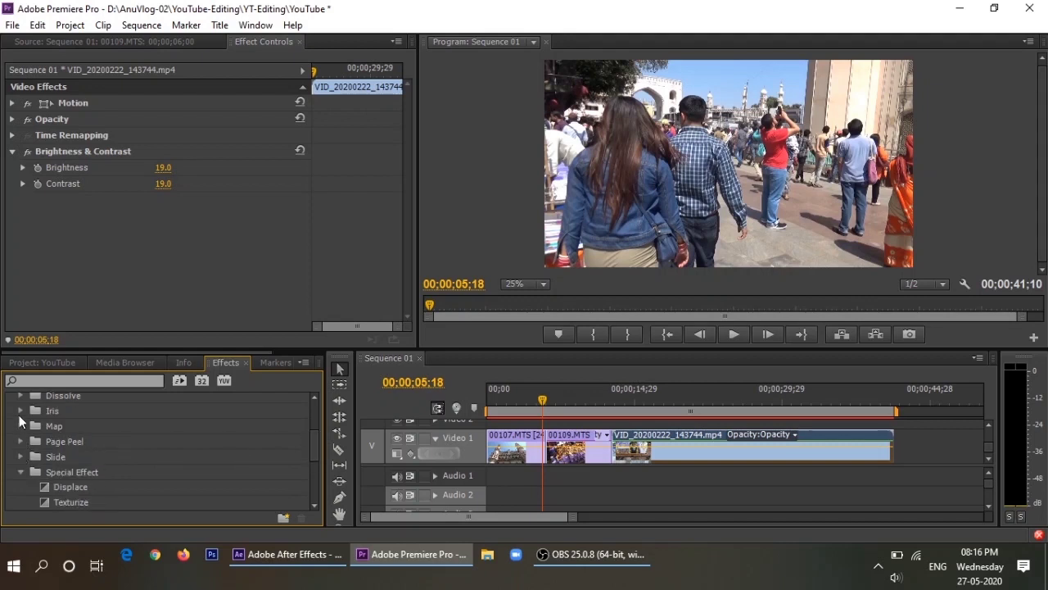
pyautogui.click(20, 410)
pyautogui.scroll(-2, 118, 423)
pyautogui.moveTo(98, 485); pyautogui.dragTo(535, 460)
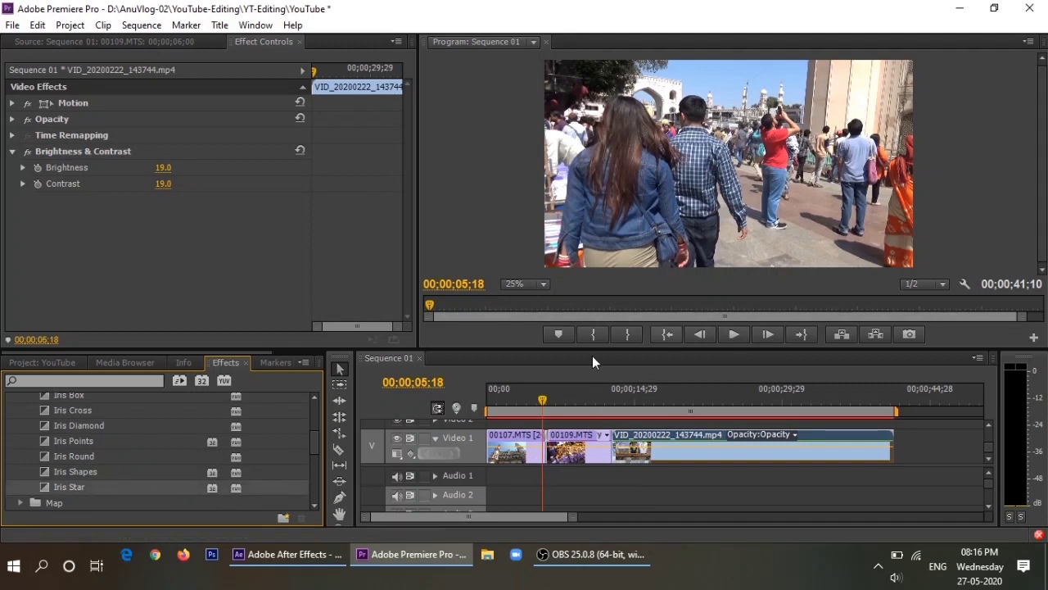
# - Play Sequence 01 to preview the Iris Star transition
pyautogui.click(541, 405)
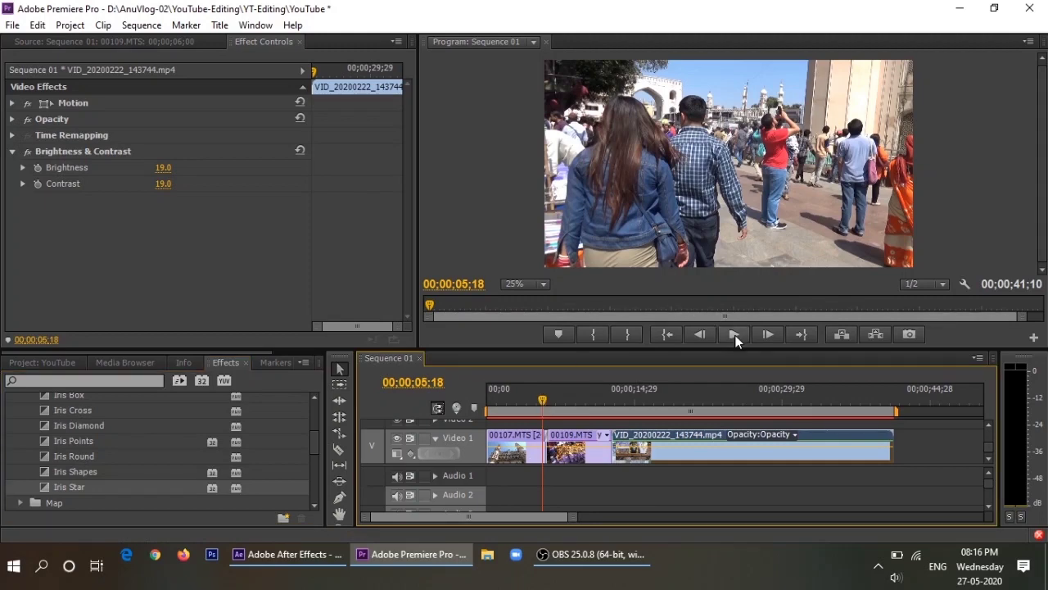
pyautogui.click(734, 335)
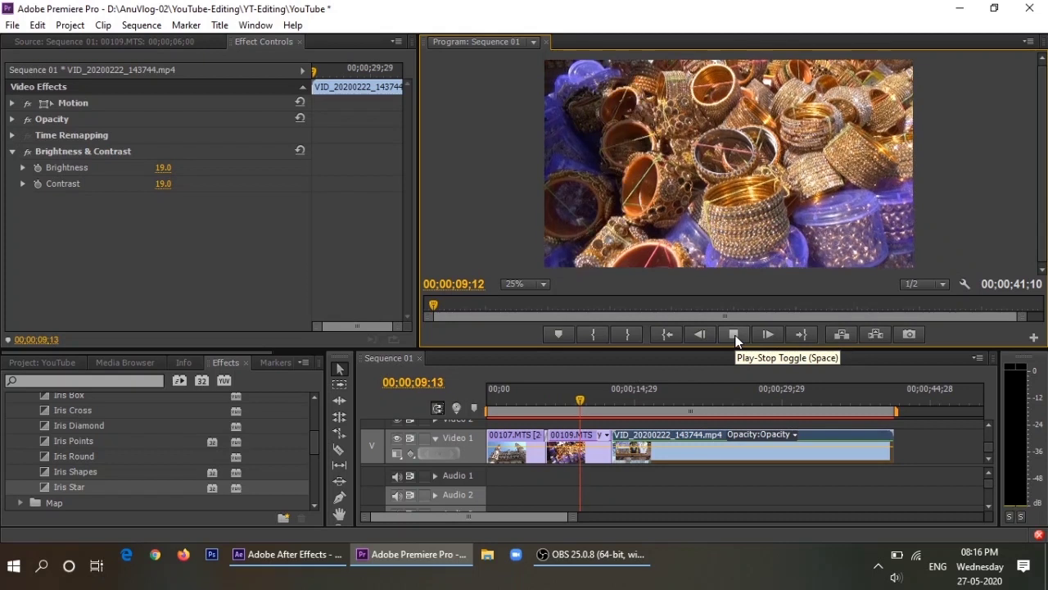
pyautogui.click(735, 337)
# - Expand the Wipe transitions group in the Effects panel
pyautogui.scroll(-2, 78, 463)
pyautogui.scroll(-5, 78, 463)
pyautogui.scroll(-1, 78, 464)
pyautogui.scroll(-3, 78, 464)
pyautogui.scroll(-3, 78, 464)
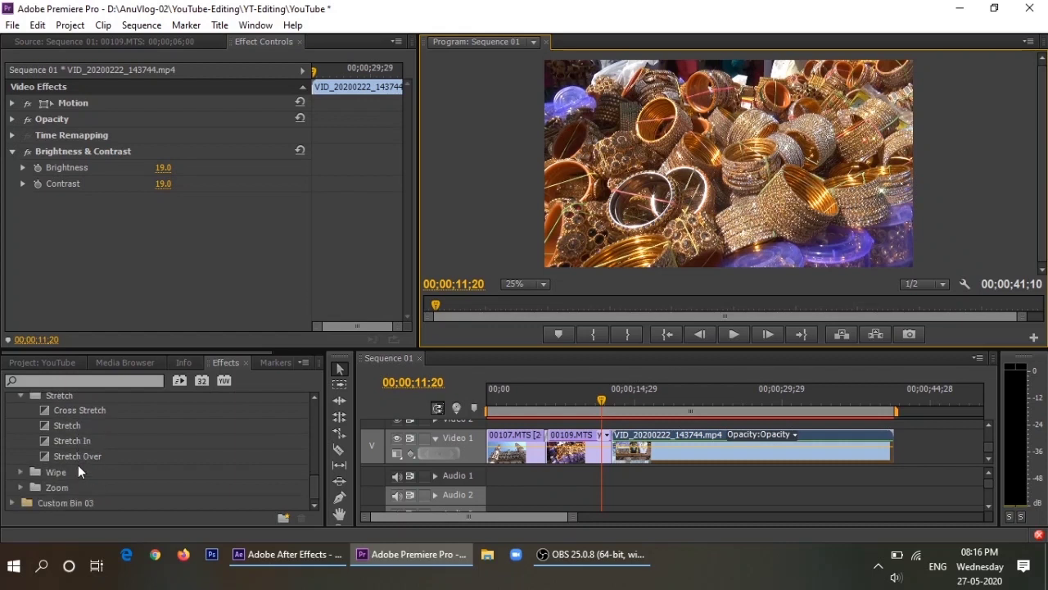
pyautogui.click(19, 472)
pyautogui.scroll(-2, 84, 459)
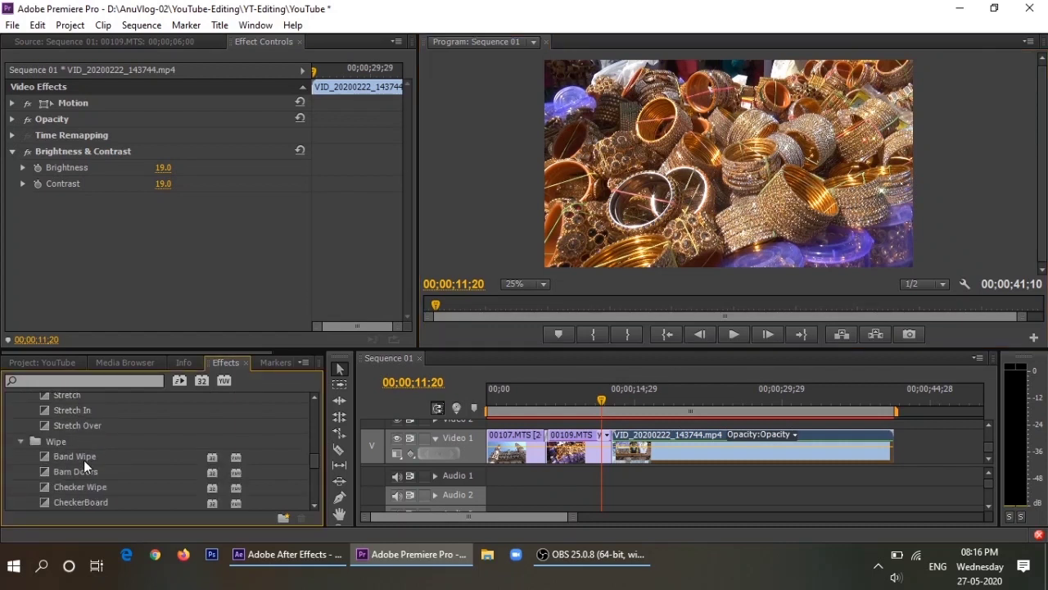
pyautogui.scroll(-2, 84, 459)
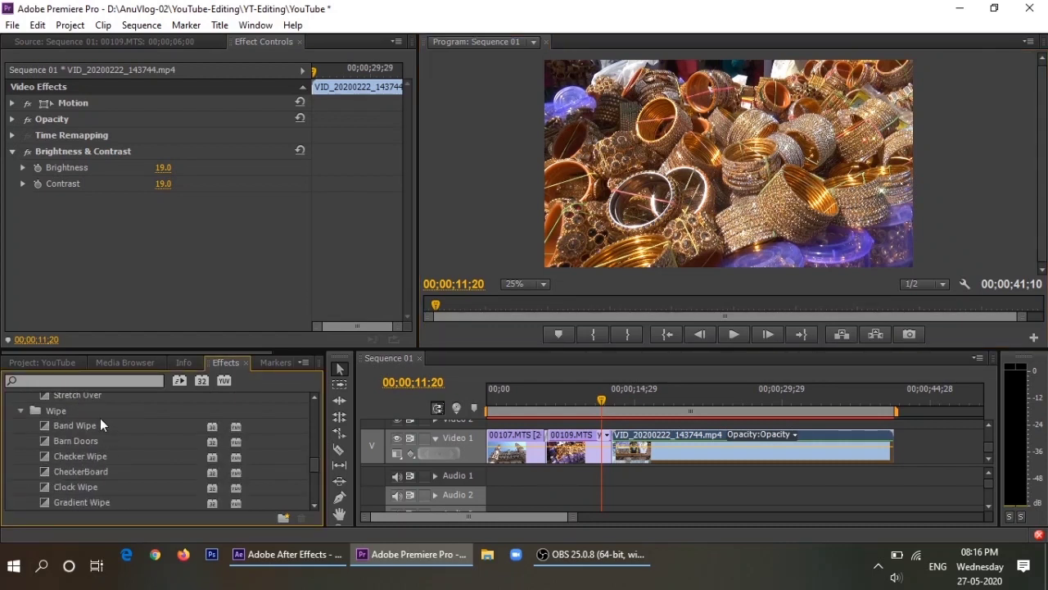
pyautogui.scroll(-2, 120, 488)
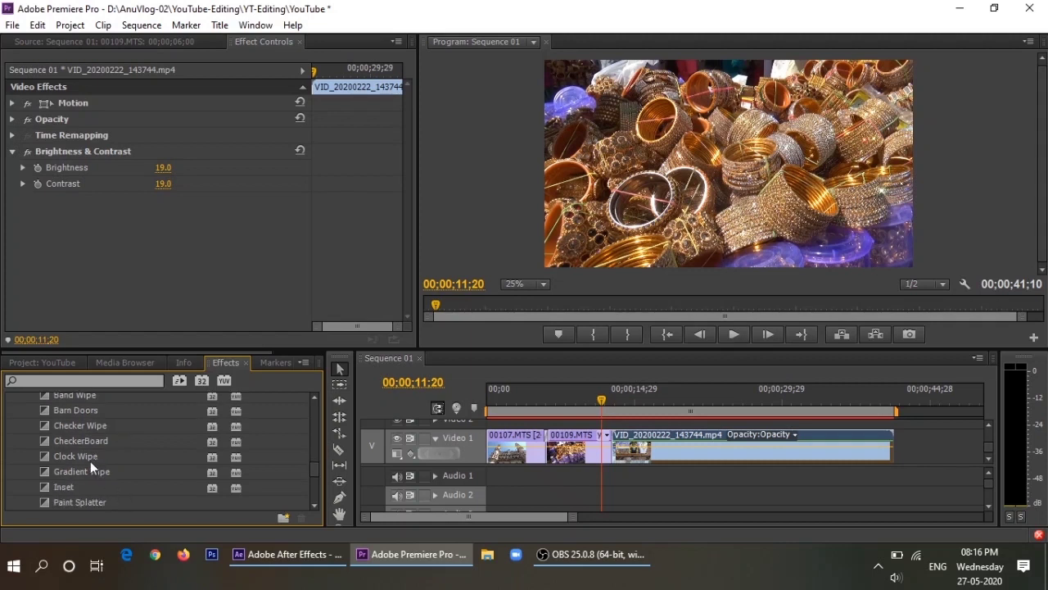
# - Apply Gradient Wipe to the next cut with default settings and preview it
pyautogui.moveTo(90, 470); pyautogui.dragTo(606, 455)
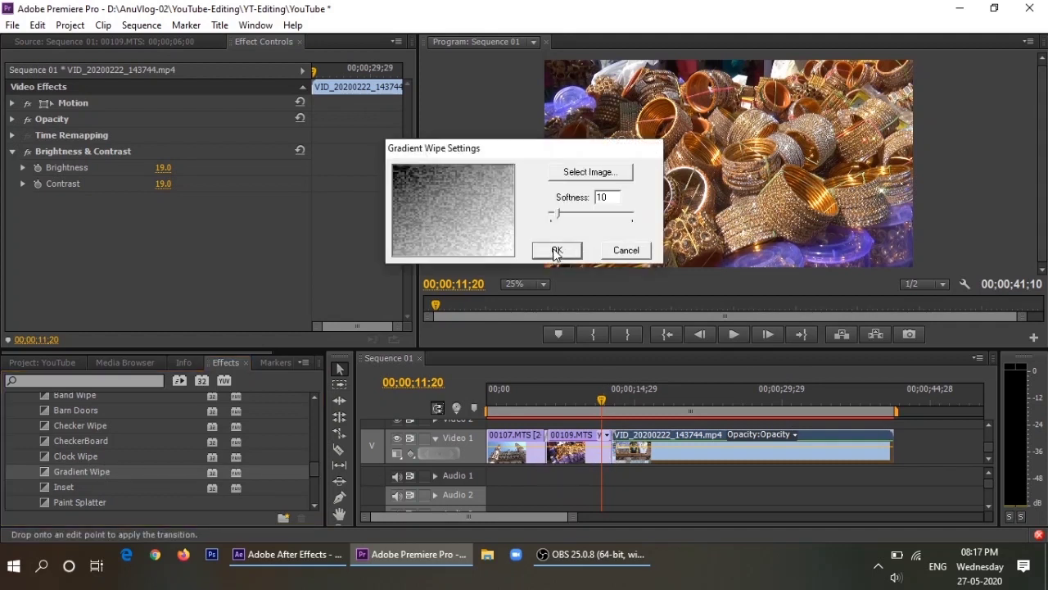
pyautogui.click(557, 249)
pyautogui.click(735, 336)
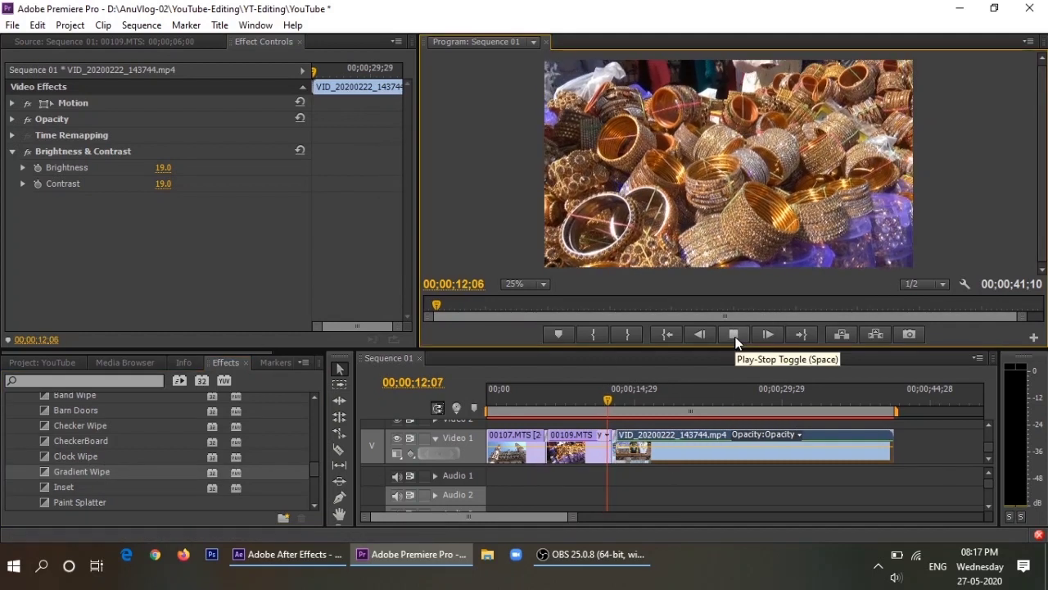
pyautogui.click(735, 336)
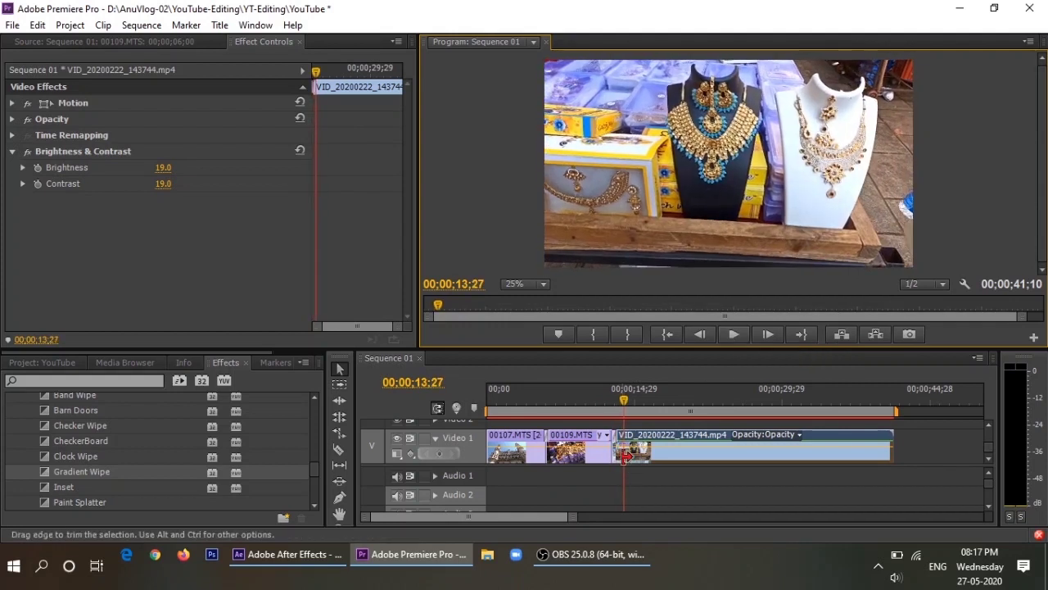
# - Play the sequence from the beginning, then scrub through its final seconds
pyautogui.moveTo(623, 397); pyautogui.dragTo(487, 422)
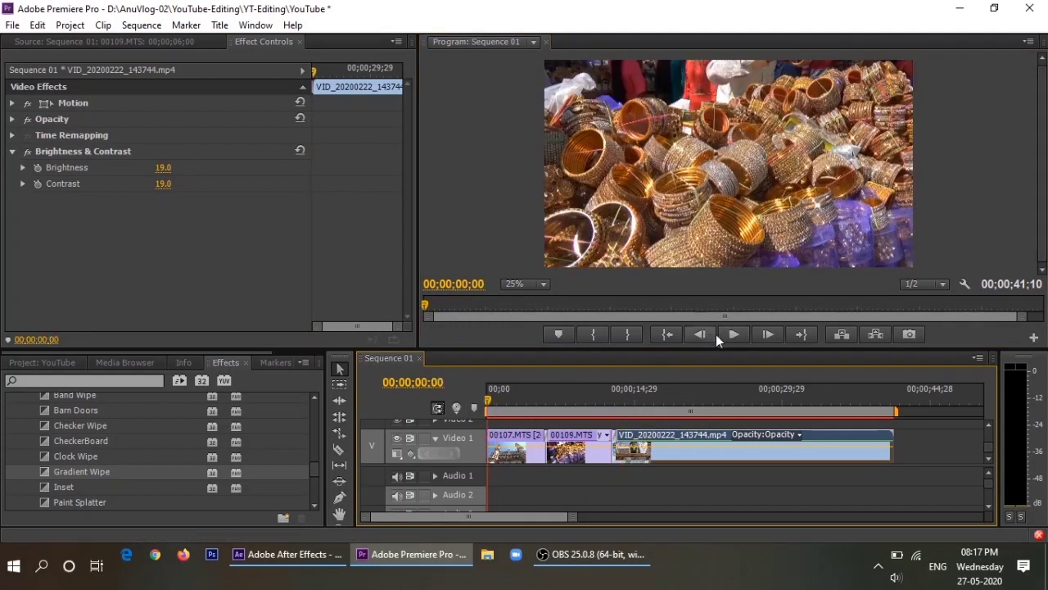
pyautogui.click(735, 334)
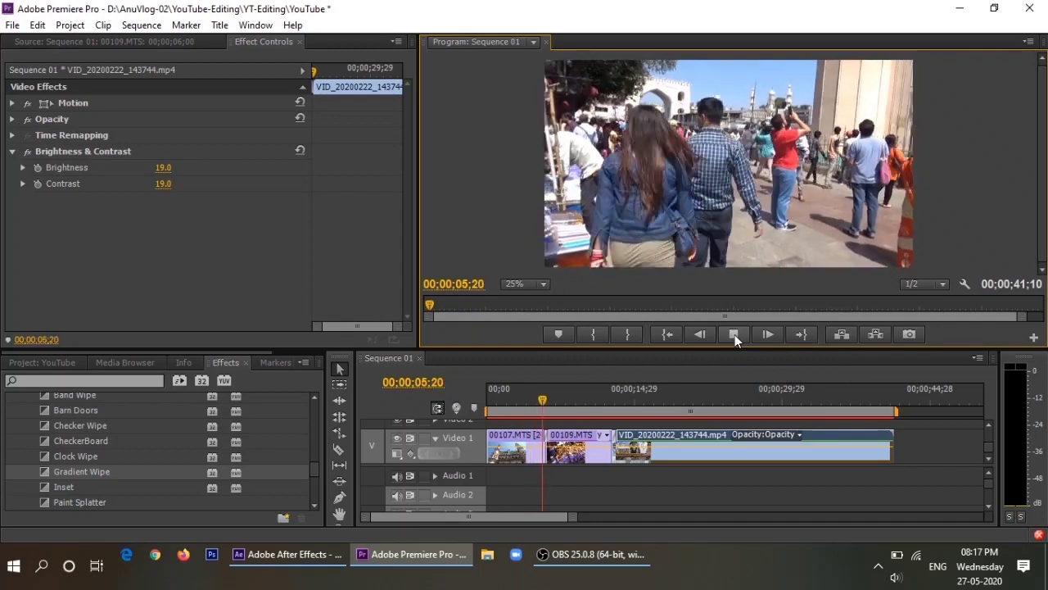
pyautogui.click(735, 334)
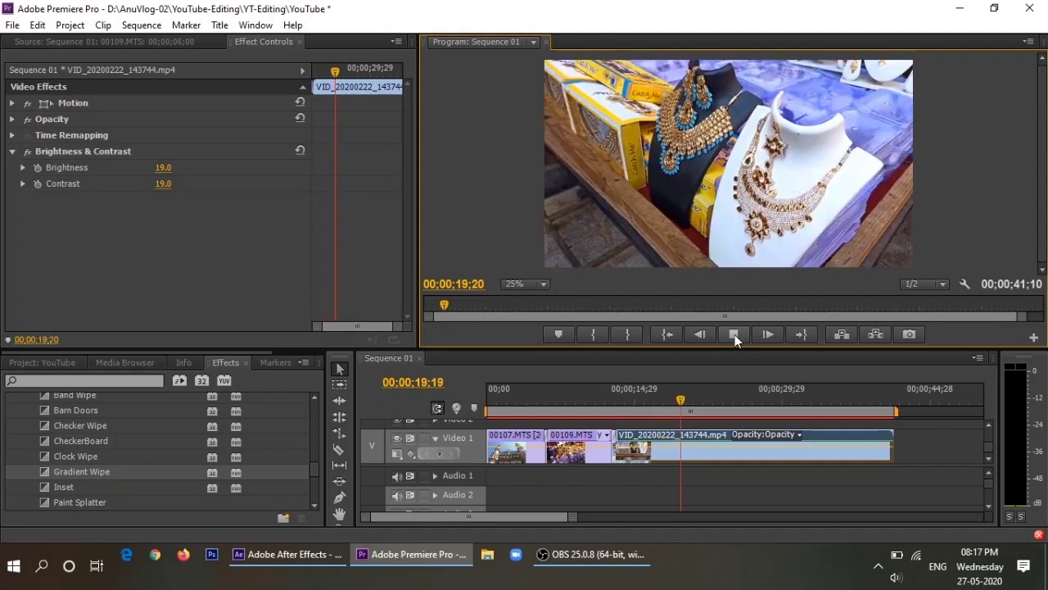
pyautogui.click(735, 334)
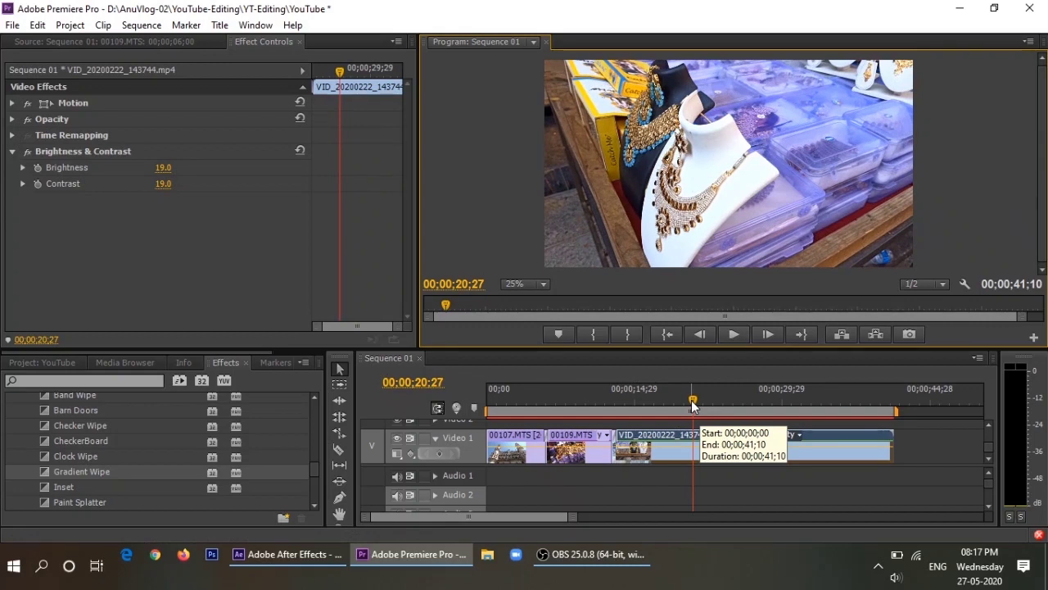
pyautogui.moveTo(692, 405); pyautogui.dragTo(888, 434)
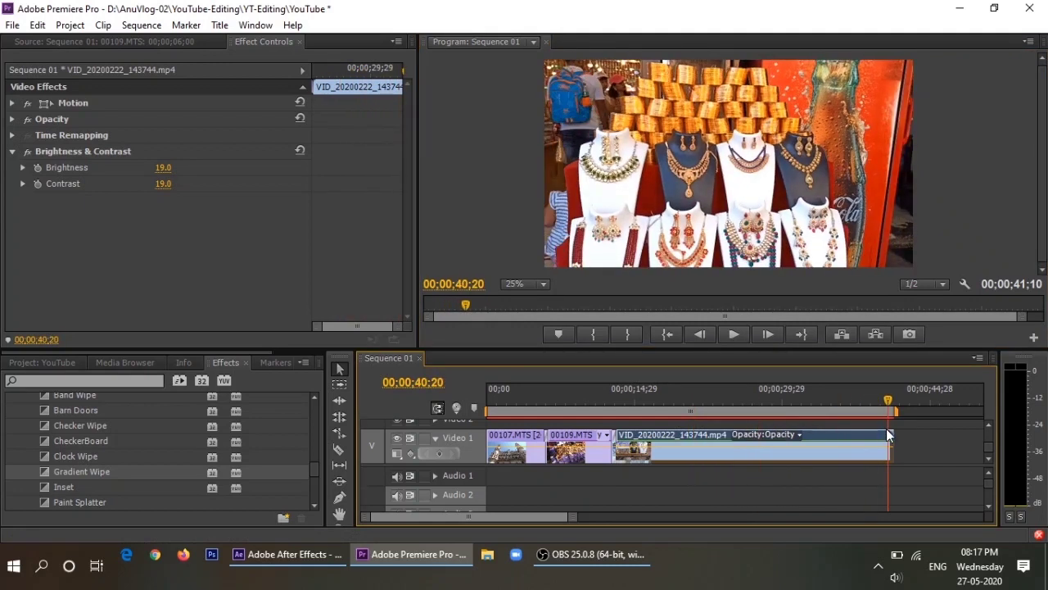
pyautogui.moveTo(887, 429); pyautogui.dragTo(850, 432)
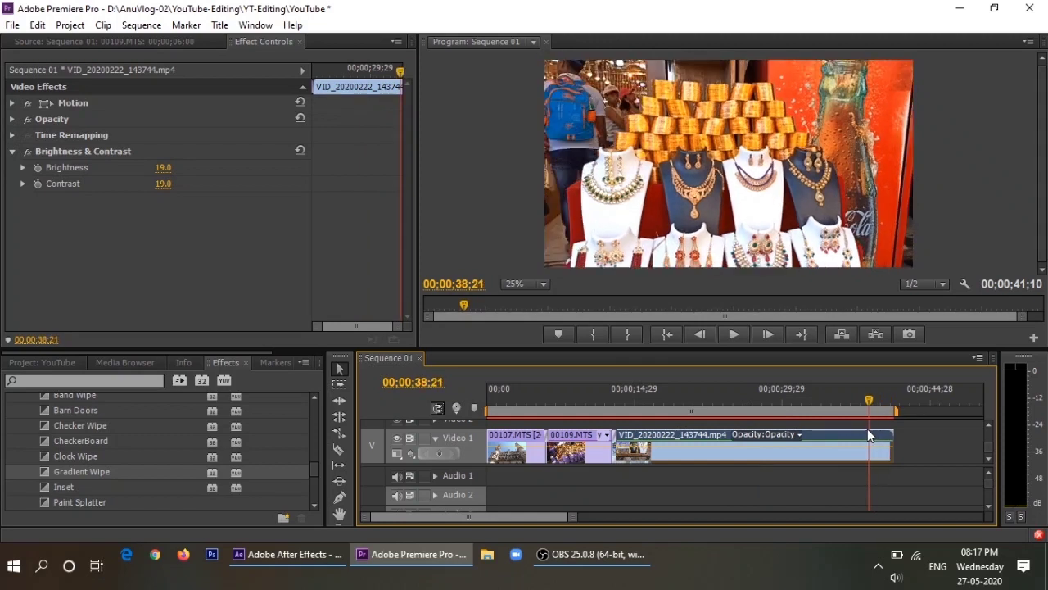
pyautogui.moveTo(849, 432); pyautogui.dragTo(891, 439)
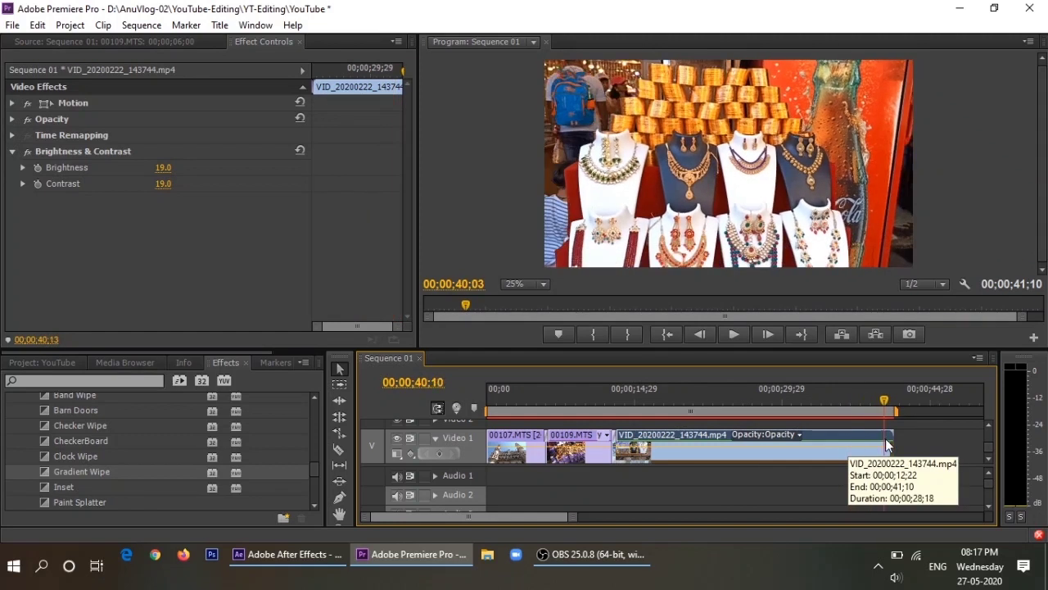
# - Set up export as H.264 with the Copy of HD 720p 29.97 - 720px New preset
pyautogui.click(12, 25)
pyautogui.moveTo(46, 385)
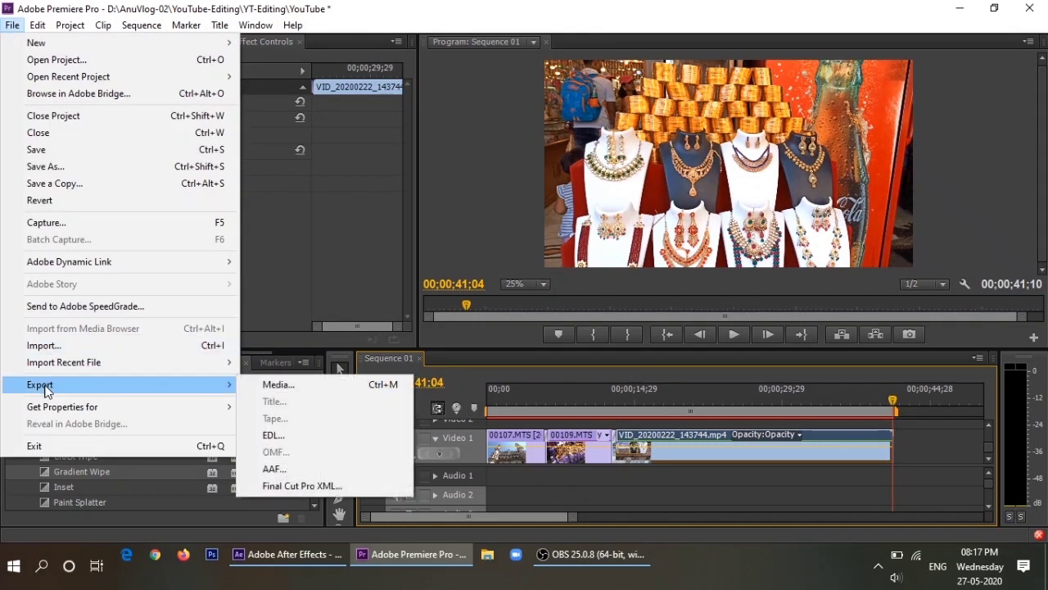
pyautogui.click(279, 385)
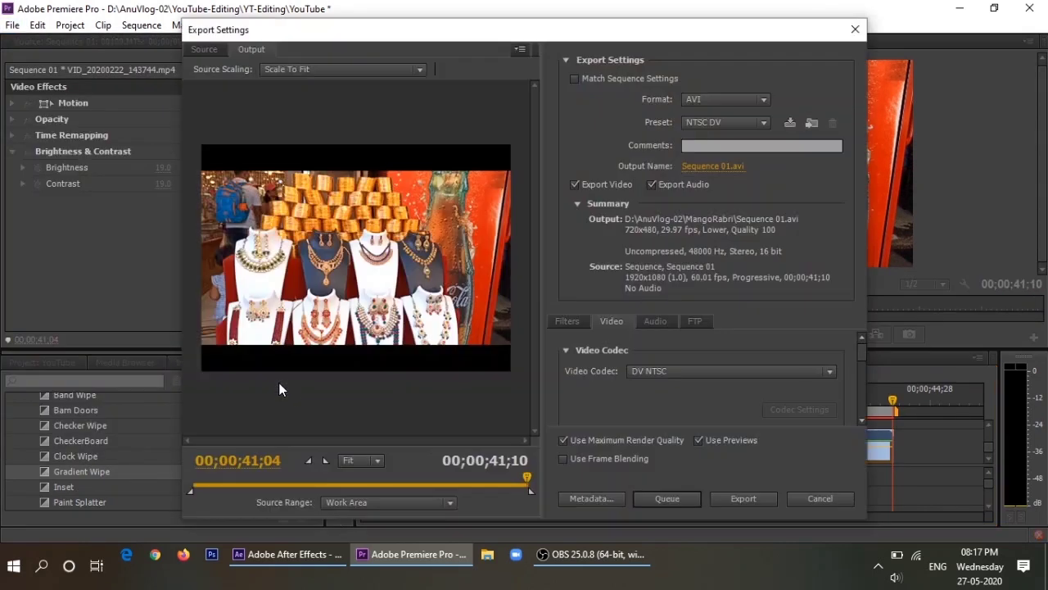
pyautogui.click(710, 99)
pyautogui.click(728, 283)
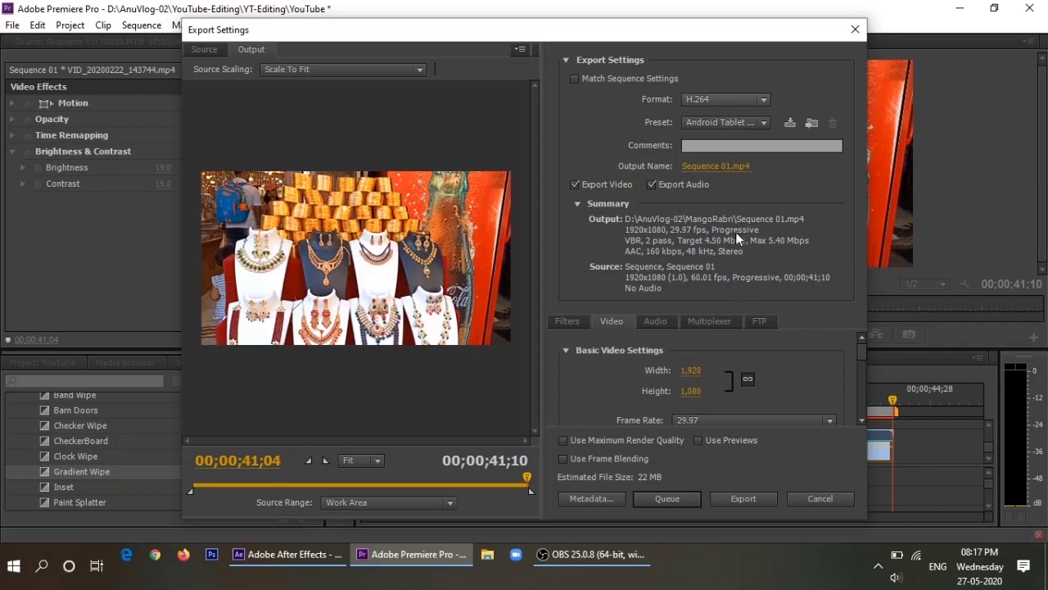
pyautogui.click(727, 125)
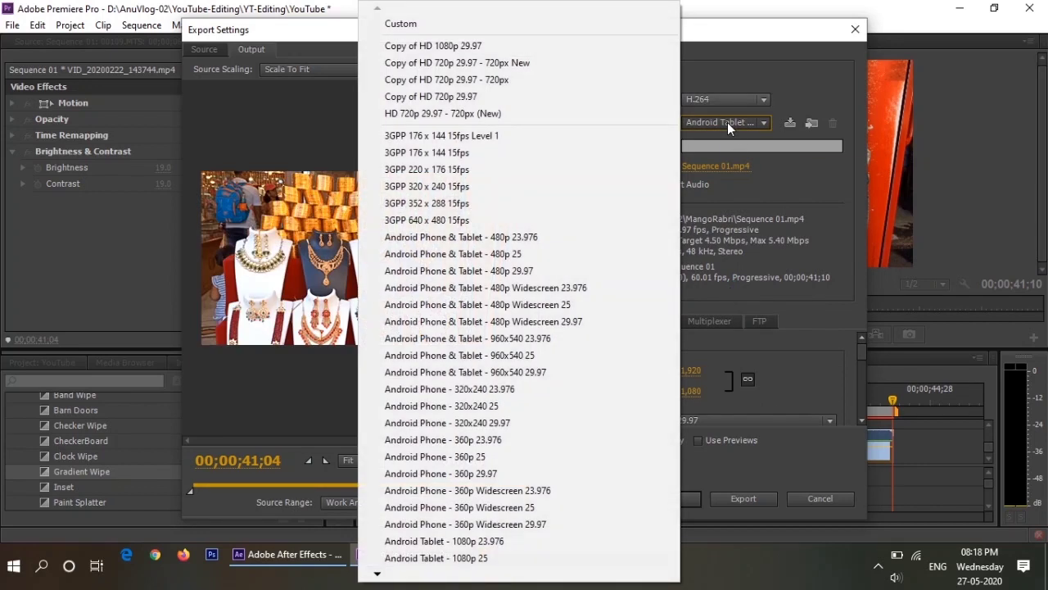
pyautogui.click(493, 63)
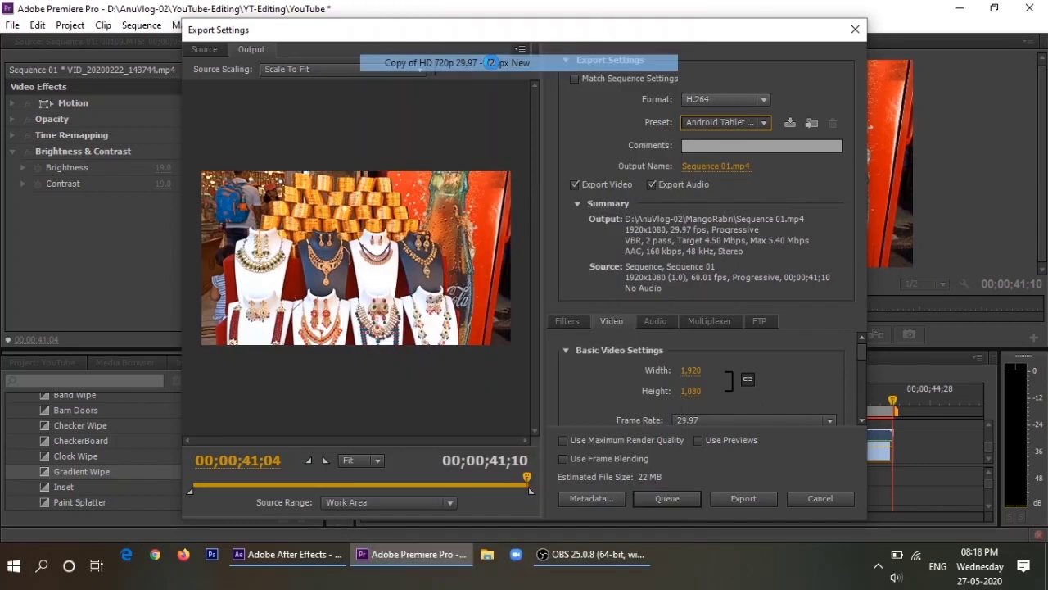
# - Choose the YT-Editing folder inside YouTube-Editing as the output location
pyautogui.click(732, 166)
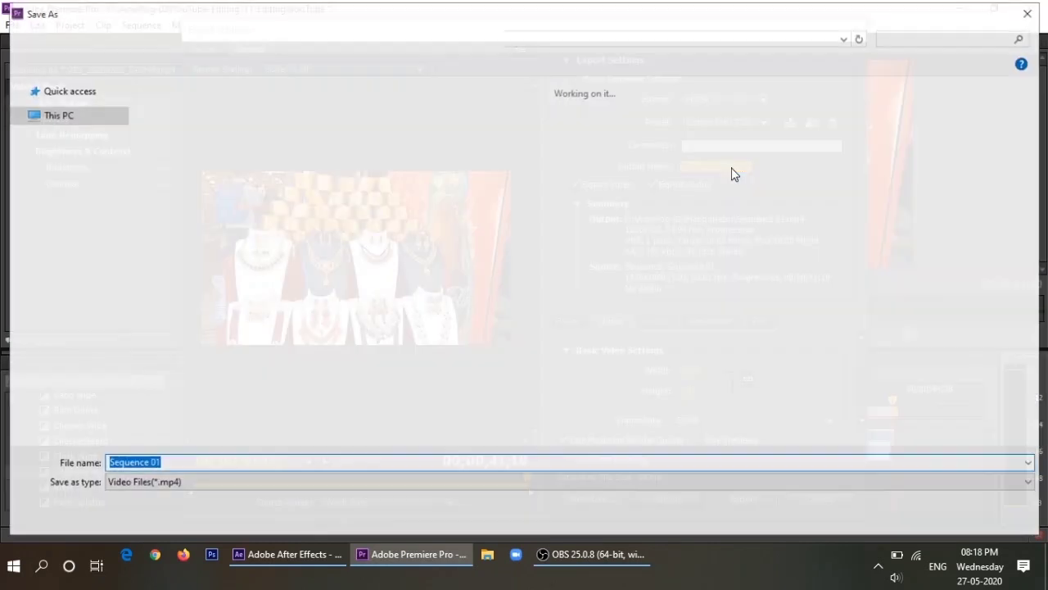
pyautogui.click(279, 38)
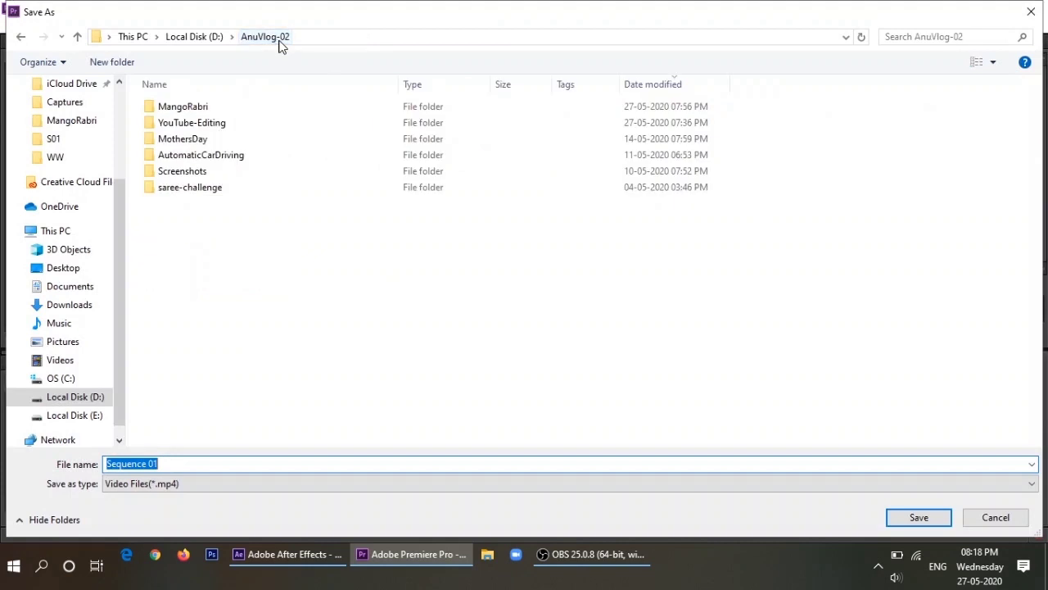
pyautogui.doubleClick(194, 131)
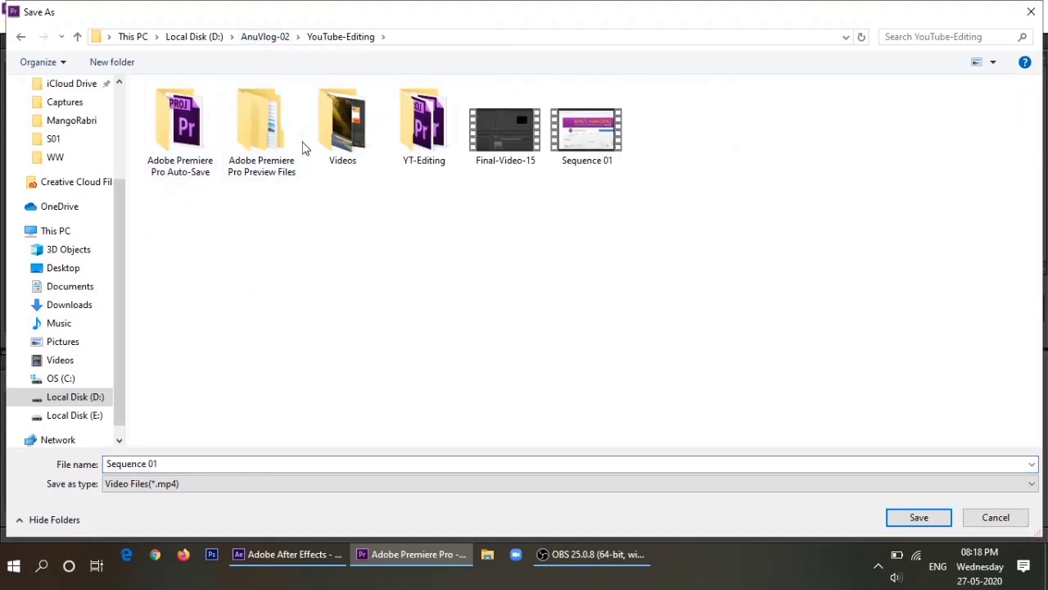
pyautogui.click(430, 151)
pyautogui.doubleClick(430, 152)
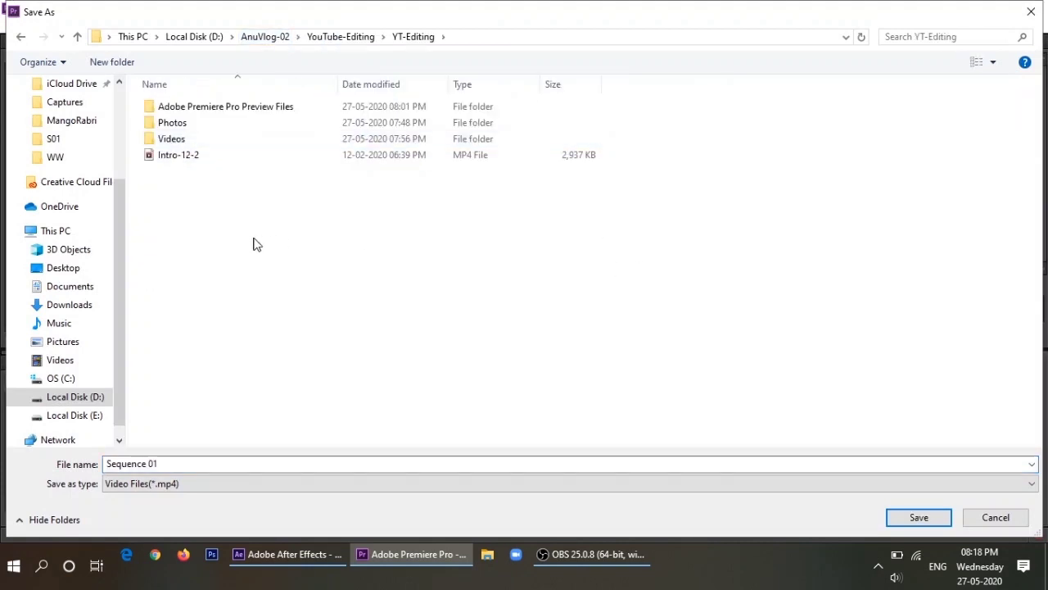
# - Name the output file YT-Final and save it
pyautogui.click(196, 470)
pyautogui.doubleClick(196, 470)
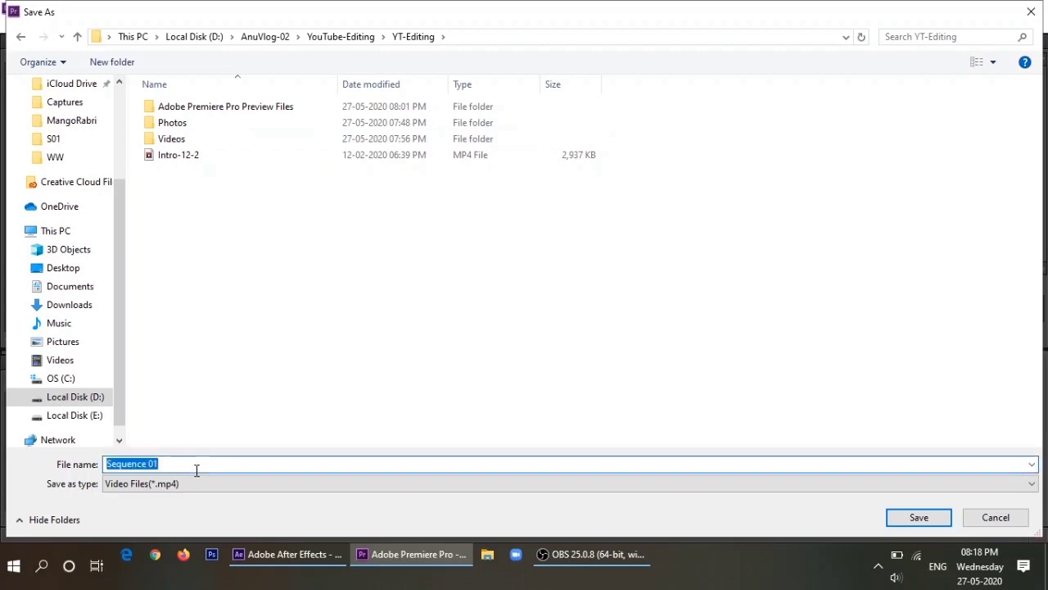
pyautogui.write('Y')
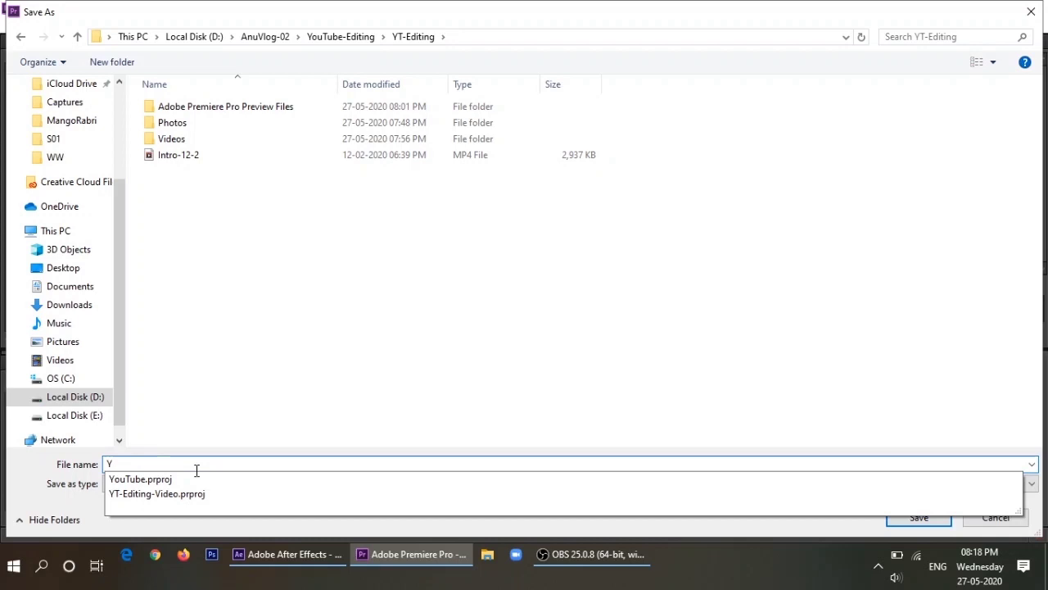
pyautogui.write('T-')
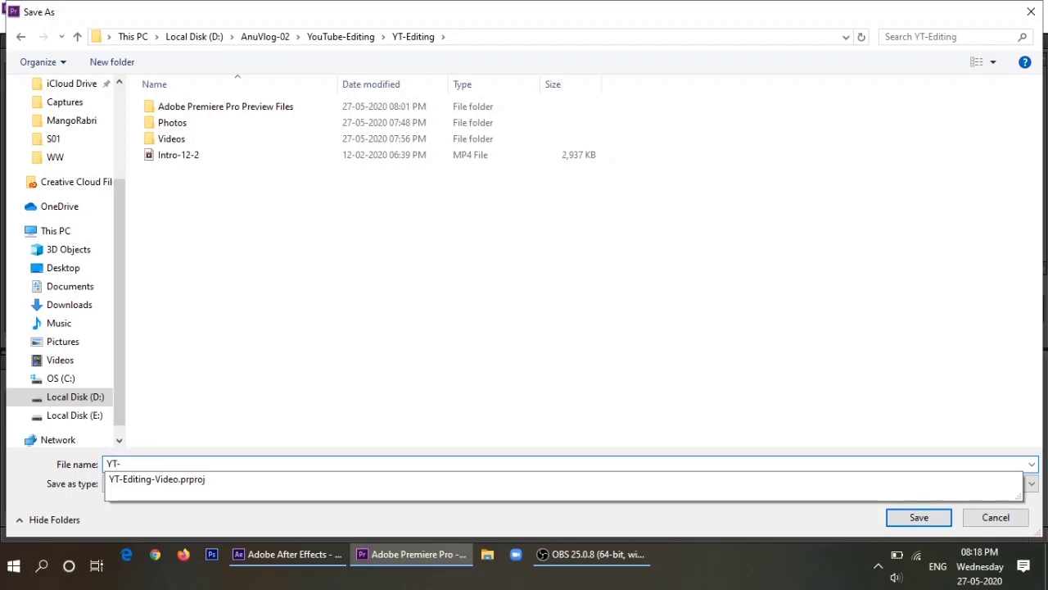
pyautogui.write('Fo')
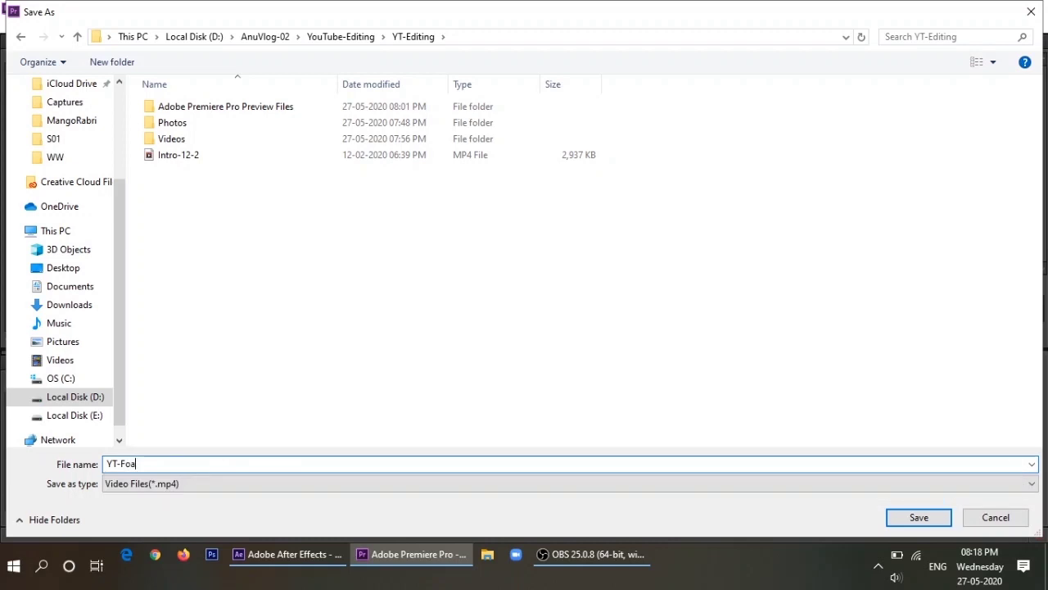
pyautogui.press('BackSpace')
pyautogui.write('inal')
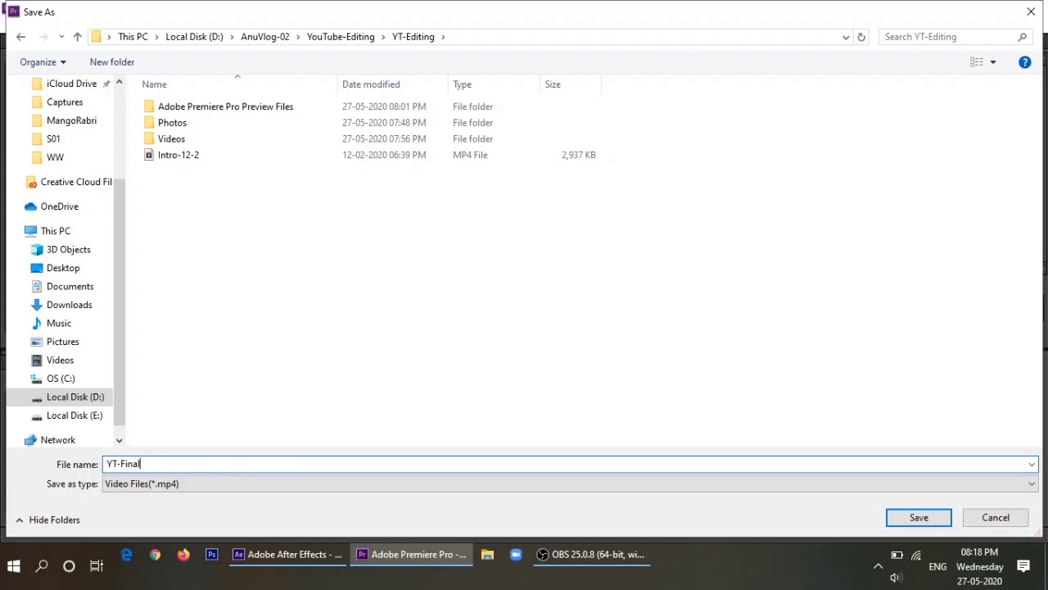
pyautogui.click(896, 515)
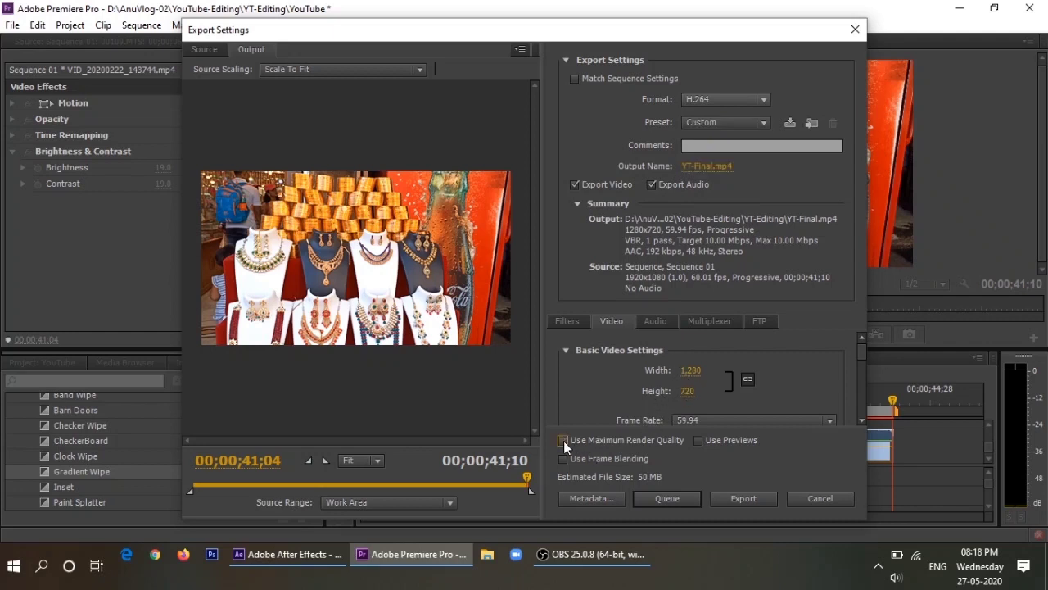
# - Export the sequence to YT-Final.mp4 as H.264 1280x720
pyautogui.click(742, 500)
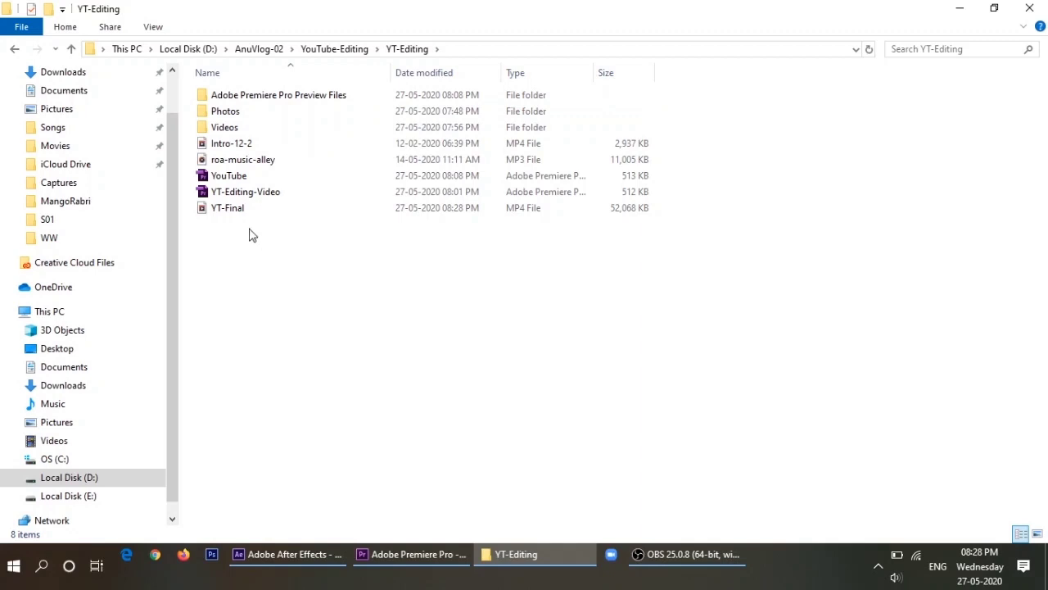
# - Play the rendered YT-Final video from the YT-Editing folder
pyautogui.click(229, 212)
pyautogui.doubleClick(228, 213)
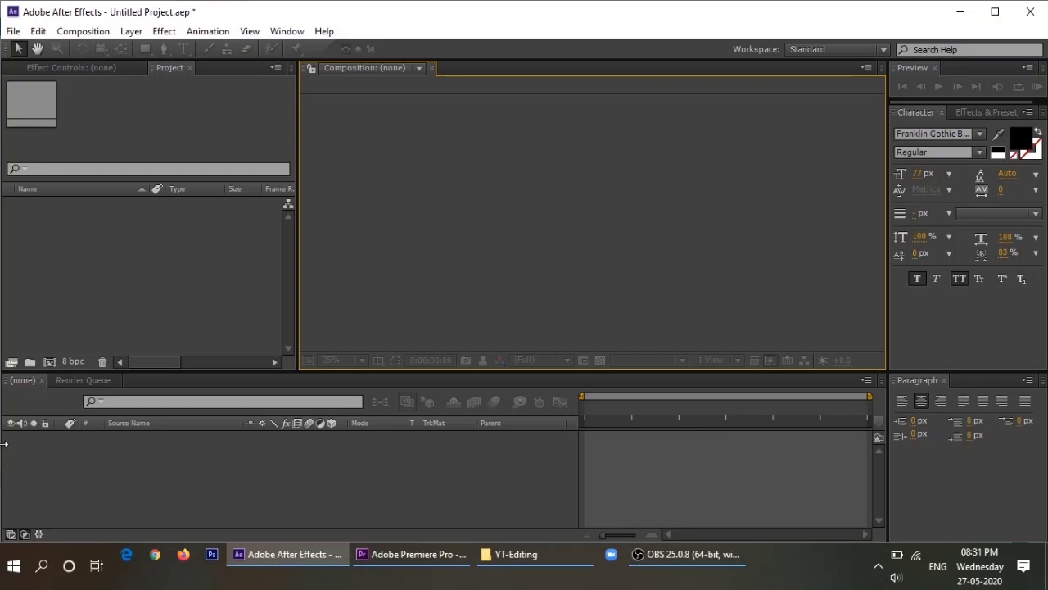
# - Create Comp 1, a 1280x720, 25 fps composition lasting 0:15:42:14
pyautogui.click(74, 32)
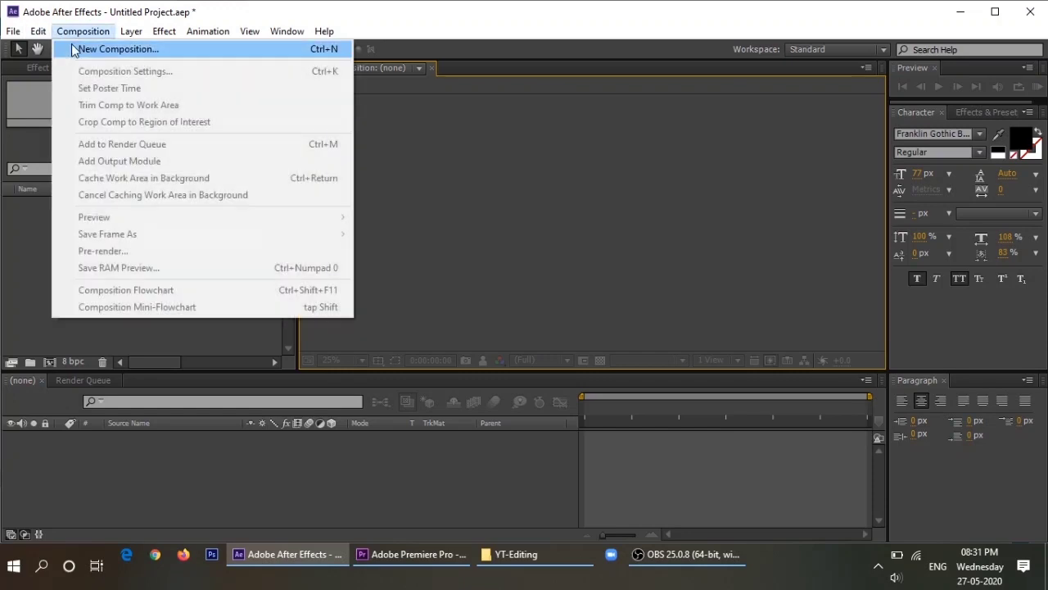
pyautogui.click(74, 50)
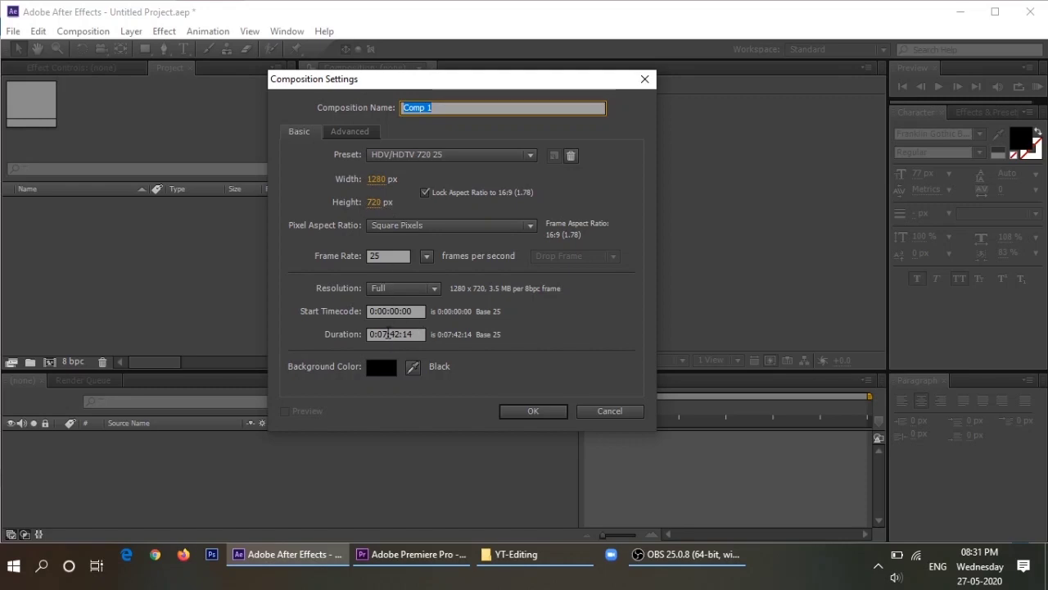
pyautogui.moveTo(388, 333); pyautogui.dragTo(376, 334)
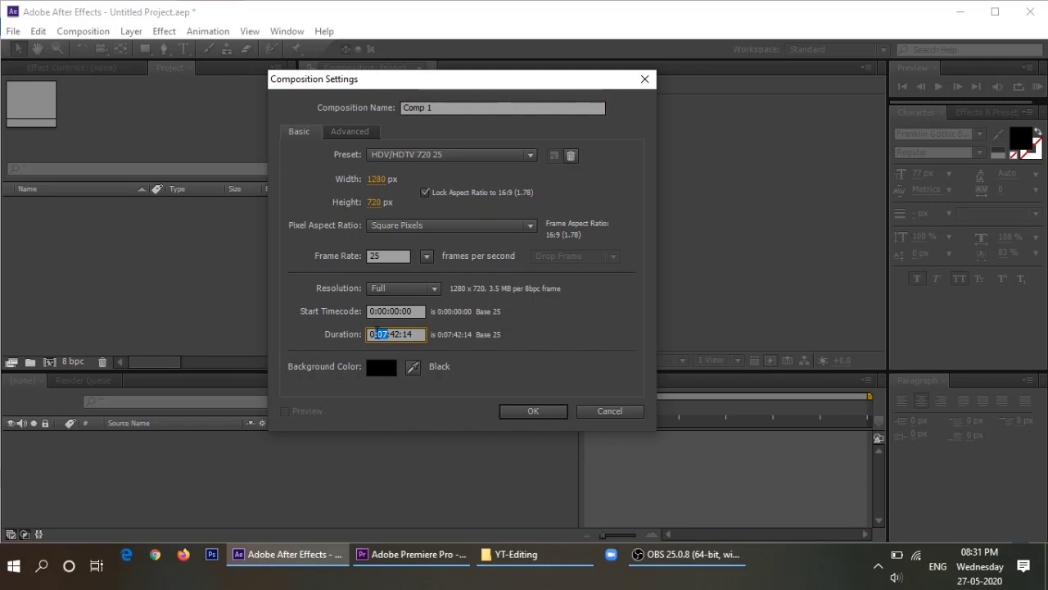
pyautogui.write('15')
pyautogui.press('Return')
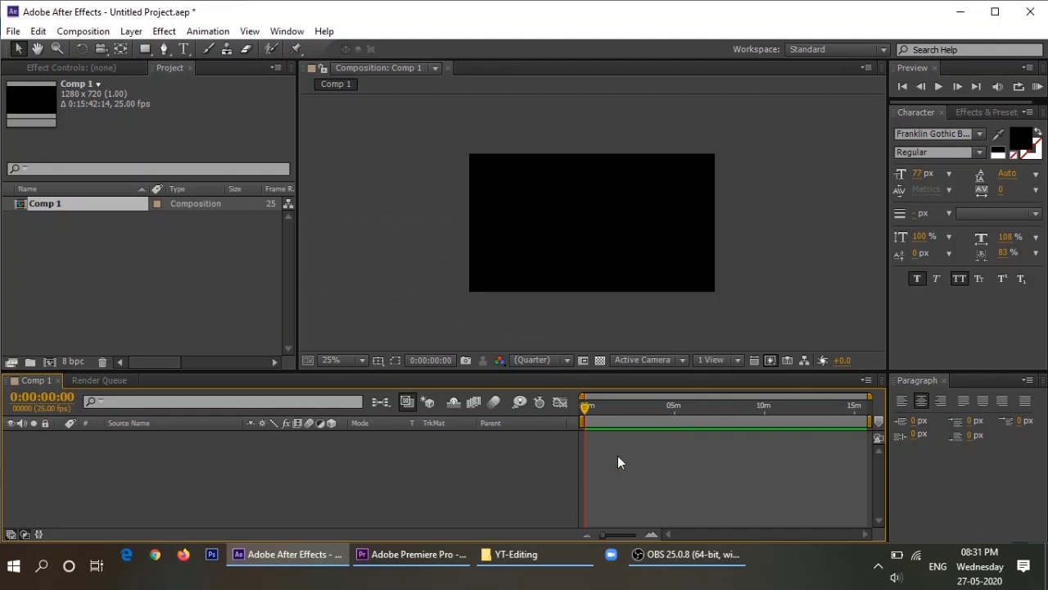
# - Import end-screen-design-large.jpg into the project
pyautogui.click(13, 31)
pyautogui.moveTo(57, 209)
pyautogui.click(226, 207)
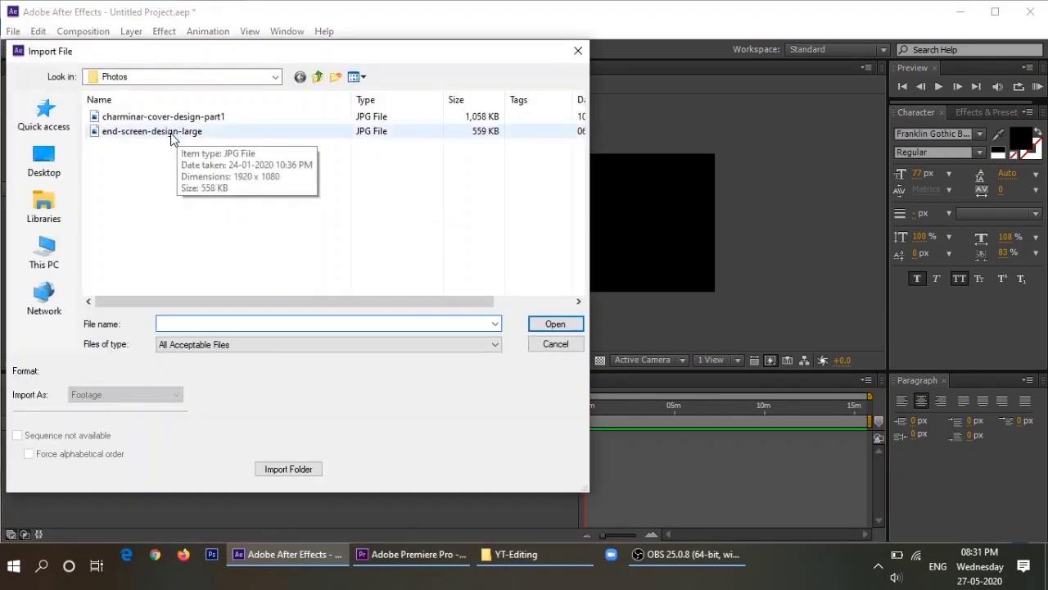
pyautogui.click(152, 131)
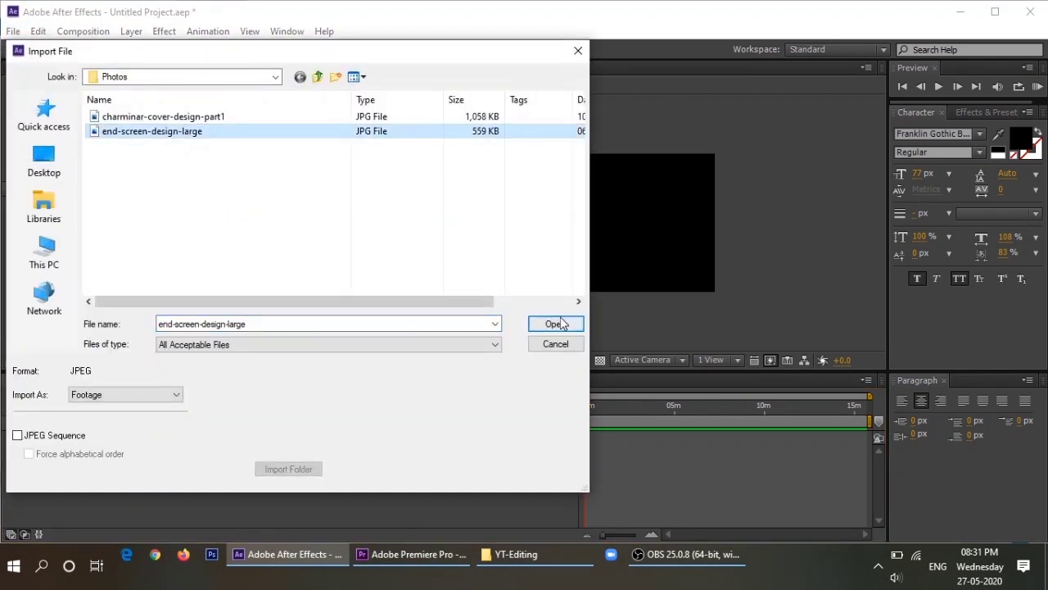
pyautogui.click(553, 323)
# - Import Intro-12-2.mp4, YT-Final.mp4 and roa-music-alley.mp3 from the YT-Editing folder
pyautogui.click(13, 32)
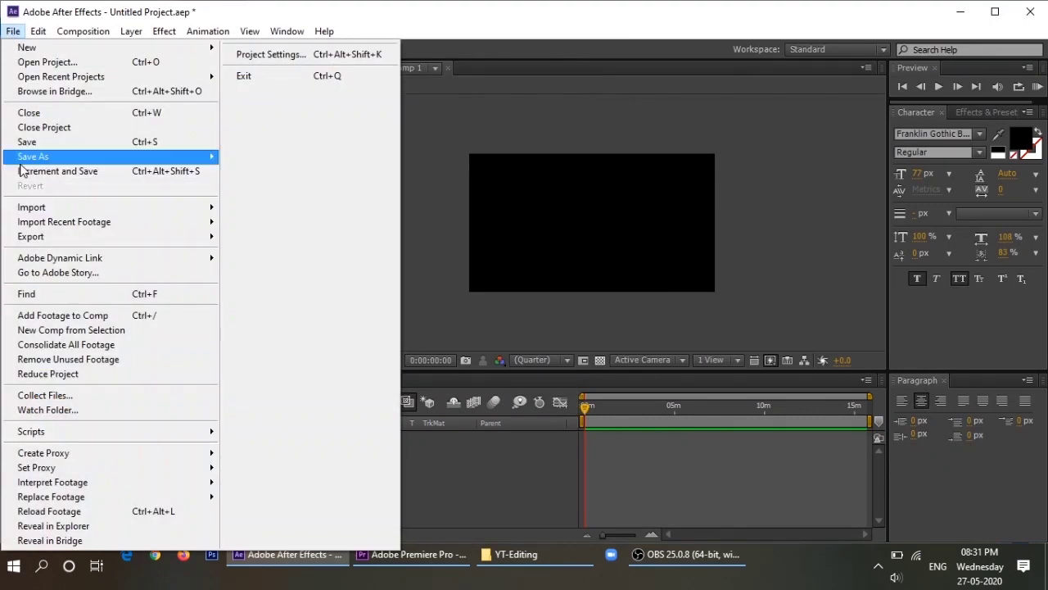
pyautogui.moveTo(33, 209)
pyautogui.click(249, 208)
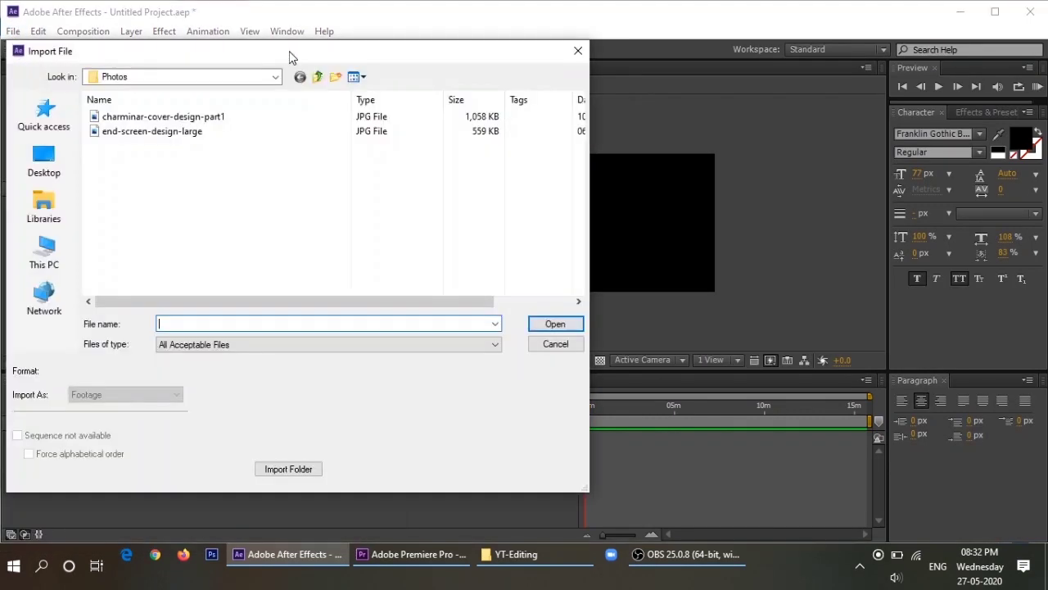
pyautogui.click(318, 77)
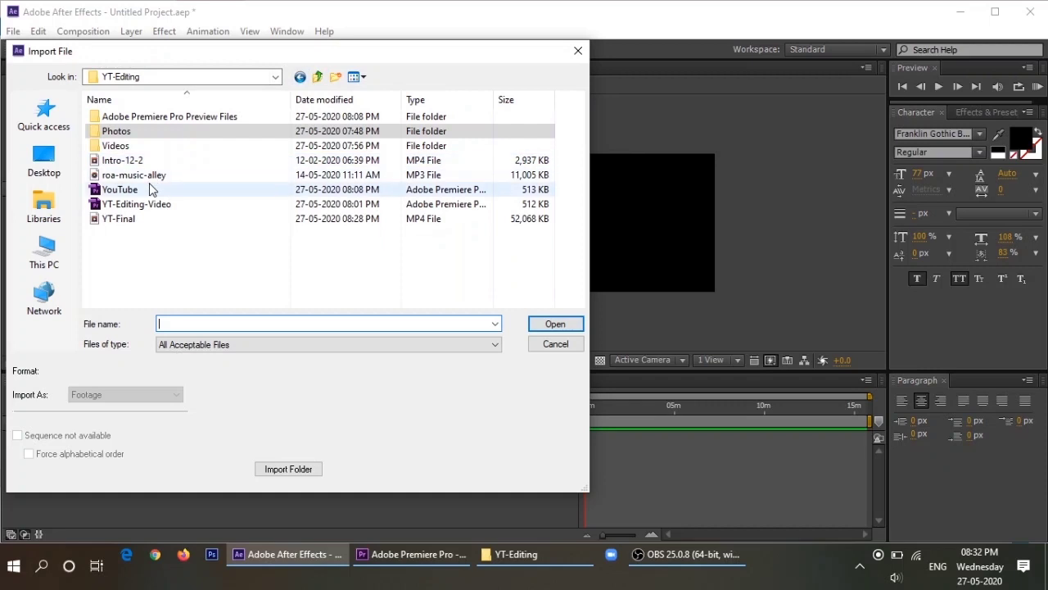
pyautogui.click(127, 161)
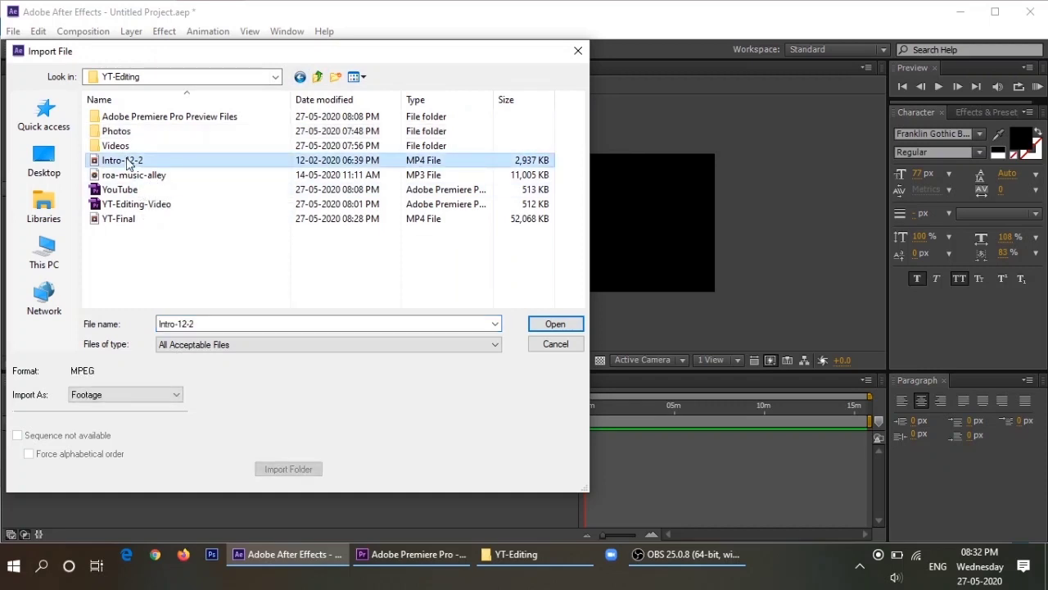
pyautogui.keyDown('ctrl'); pyautogui.click(131, 220); pyautogui.keyUp('ctrl')
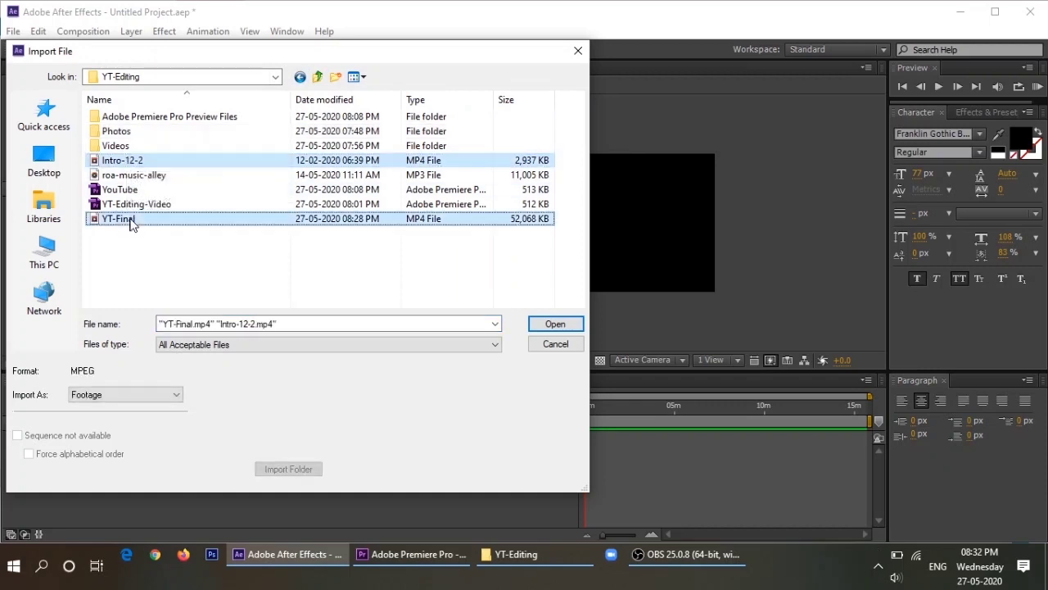
pyautogui.keyDown('ctrl'); pyautogui.click(134, 175); pyautogui.keyUp('ctrl')
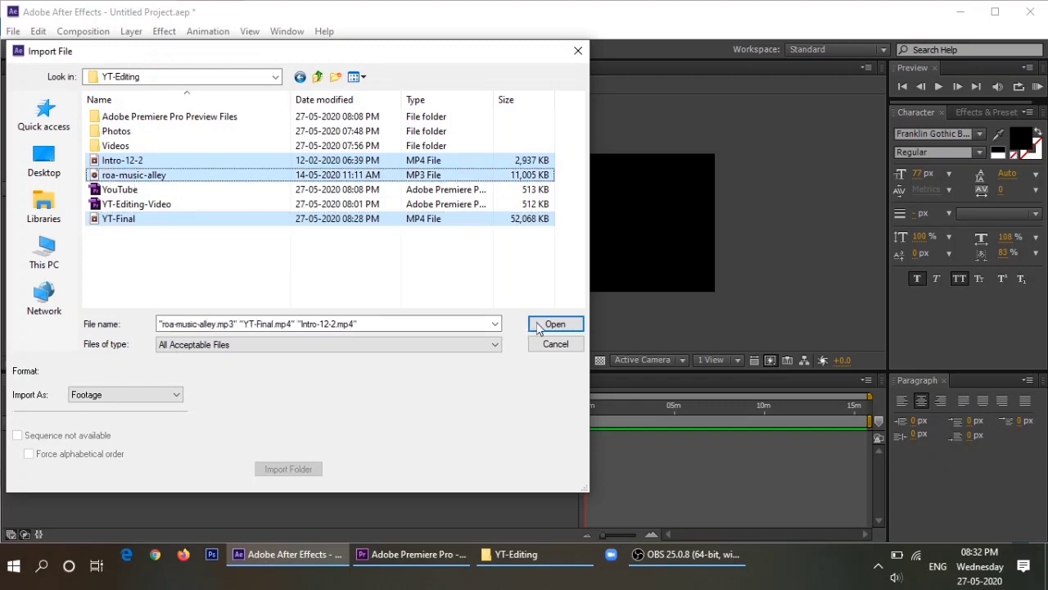
pyautogui.click(537, 326)
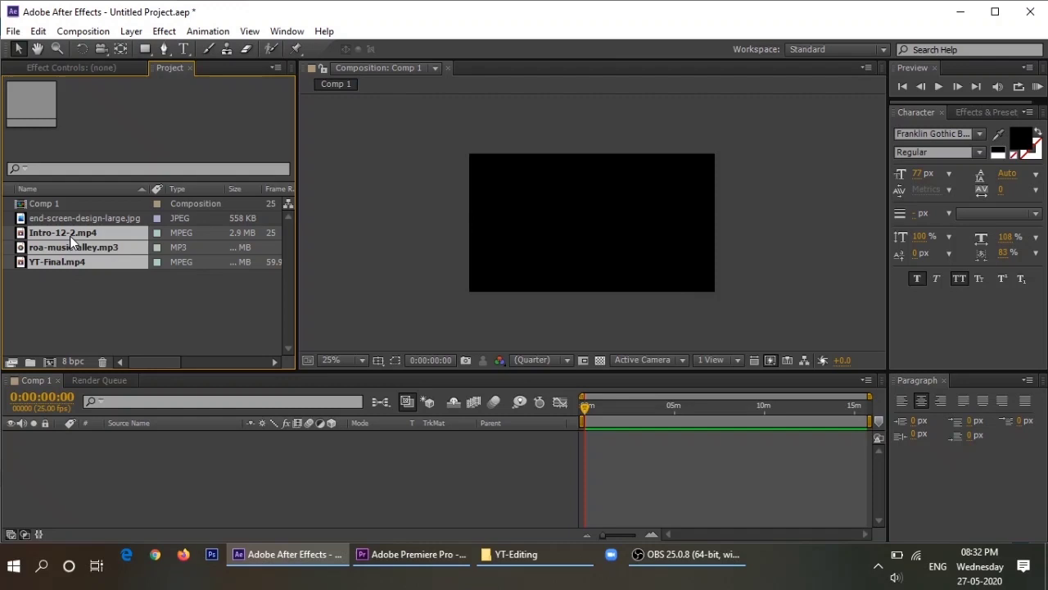
# - Place Intro-12-2.mp4 into Comp 1 and preview it
pyautogui.click(79, 272)
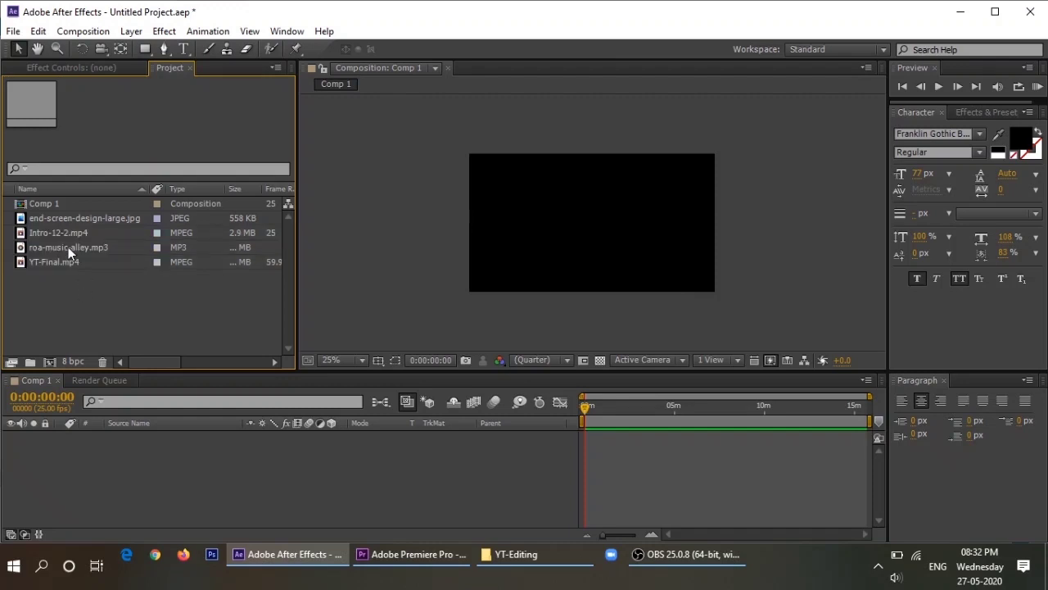
pyautogui.moveTo(60, 234); pyautogui.dragTo(81, 447)
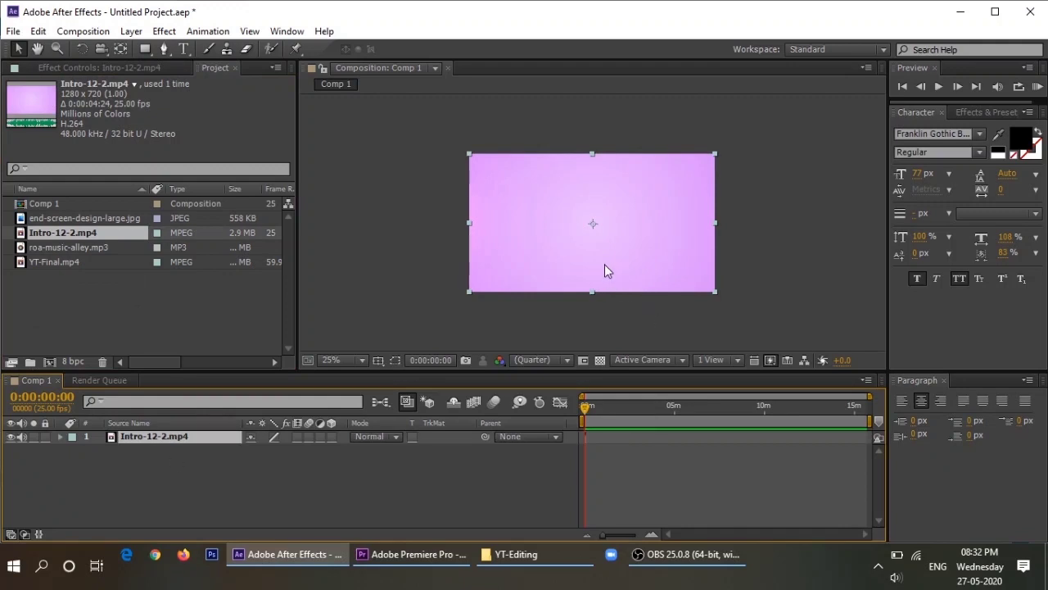
pyautogui.click(939, 87)
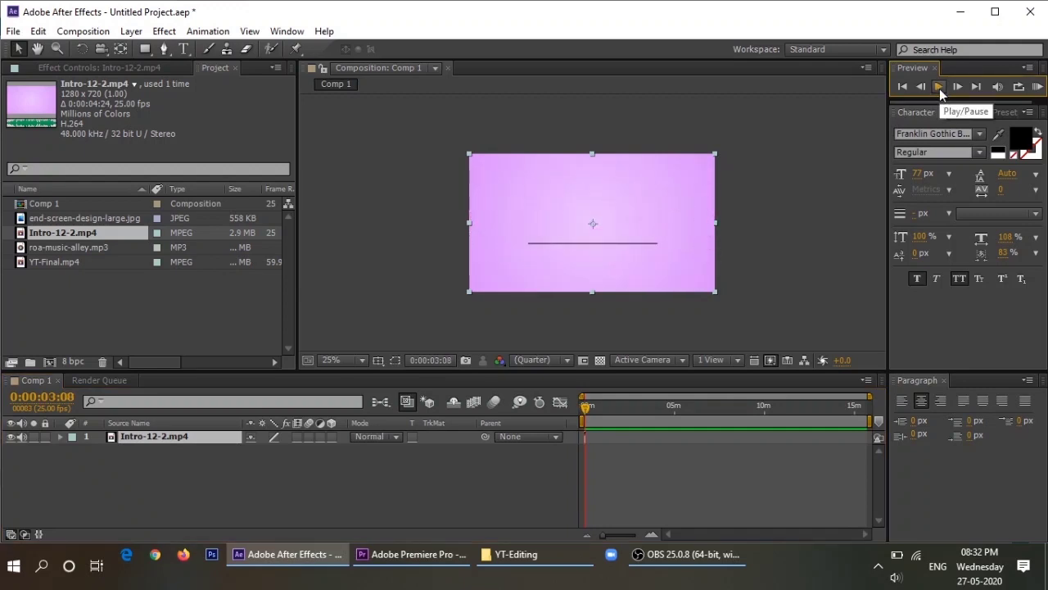
pyautogui.moveTo(606, 535); pyautogui.dragTo(637, 541)
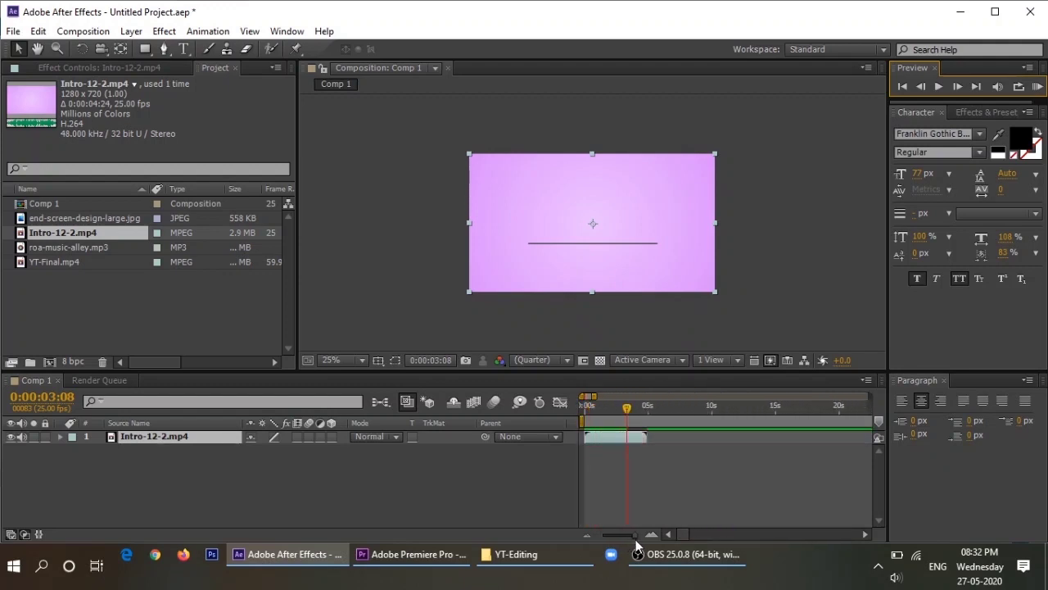
pyautogui.click(636, 543)
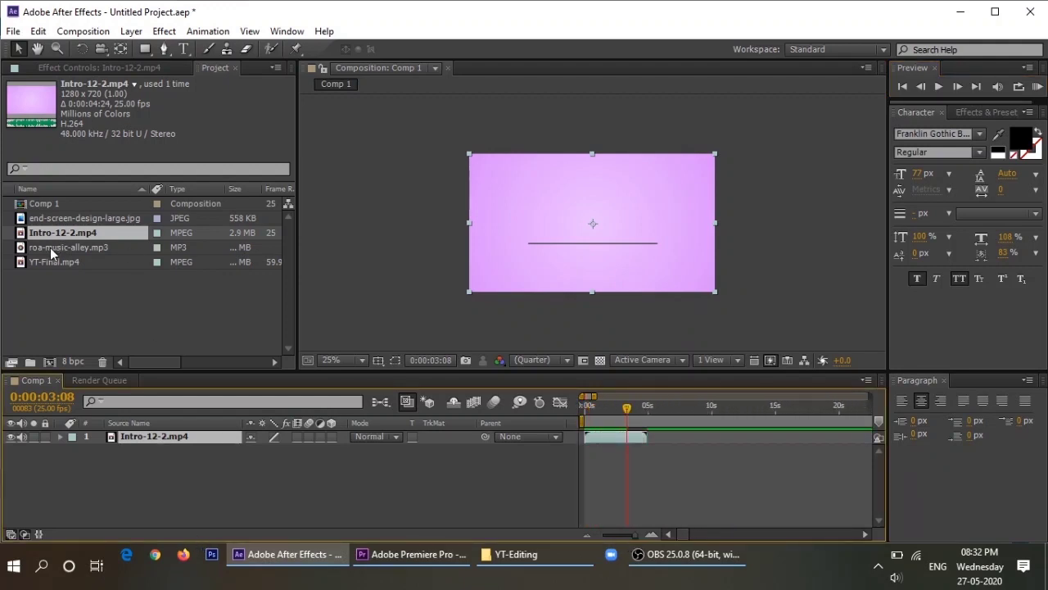
# - Add YT-Final.mp4 below the intro and set the time to 0:00:04:23
pyautogui.moveTo(50, 261); pyautogui.dragTo(45, 459)
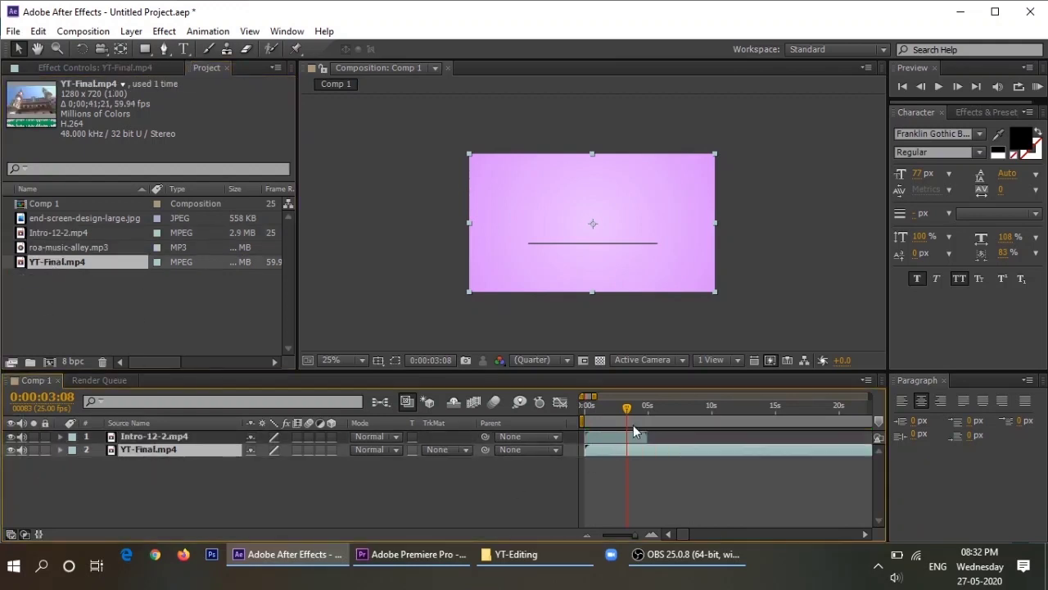
pyautogui.moveTo(628, 408); pyautogui.dragTo(647, 420)
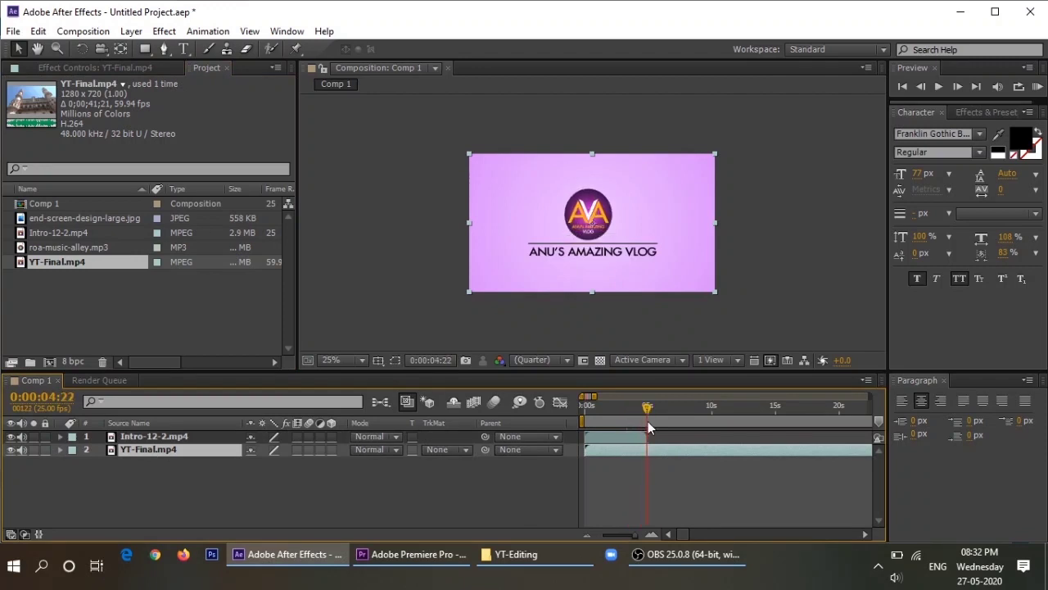
pyautogui.click(636, 536)
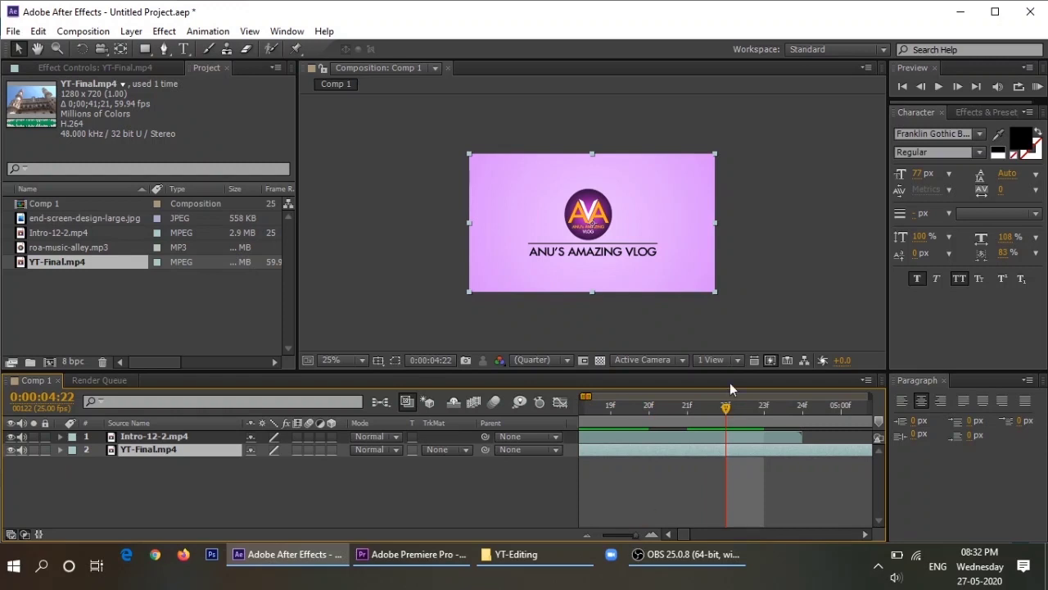
pyautogui.moveTo(727, 411); pyautogui.dragTo(763, 413)
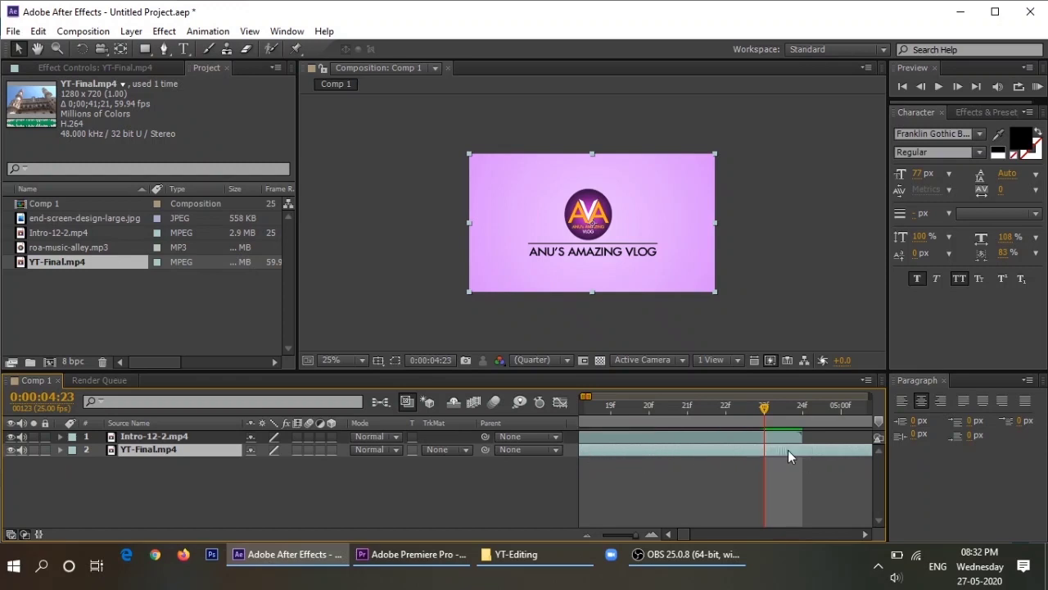
pyautogui.click(635, 533)
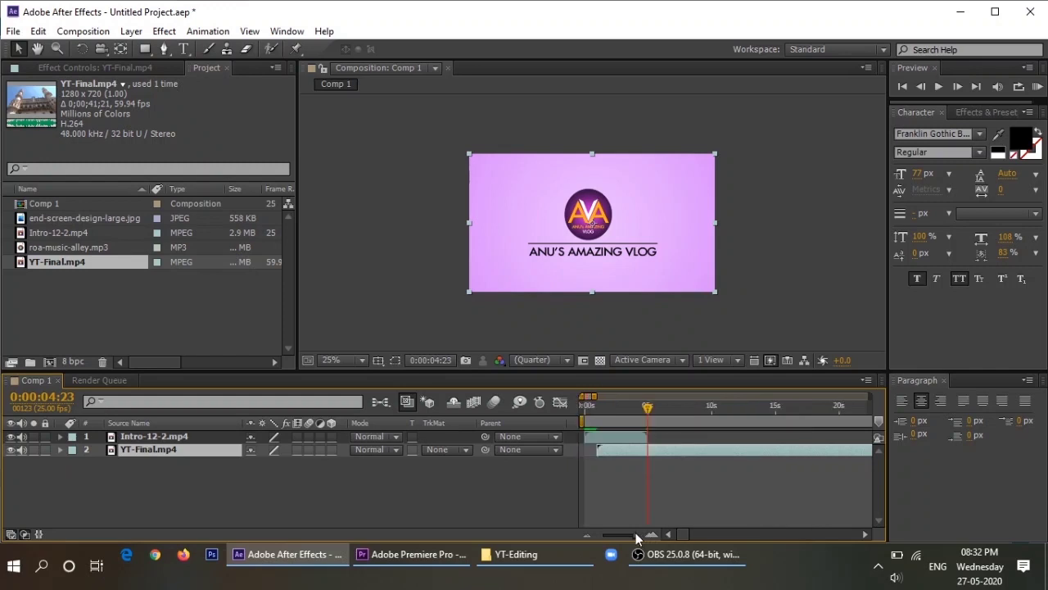
# - Start YT-Final right where the intro ends and preview the cut
pyautogui.moveTo(652, 449); pyautogui.dragTo(661, 450)
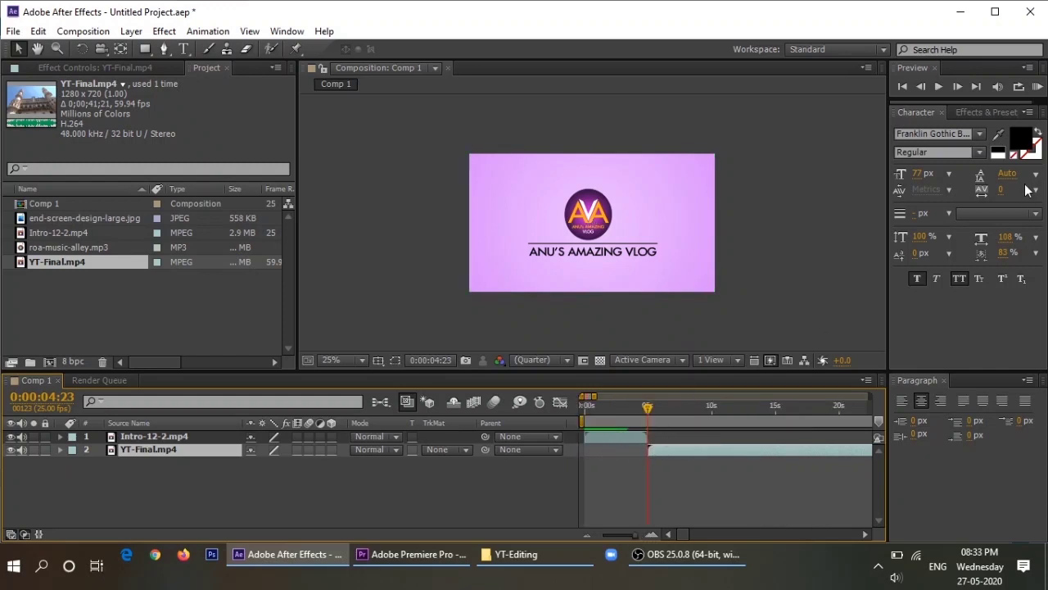
pyautogui.click(939, 86)
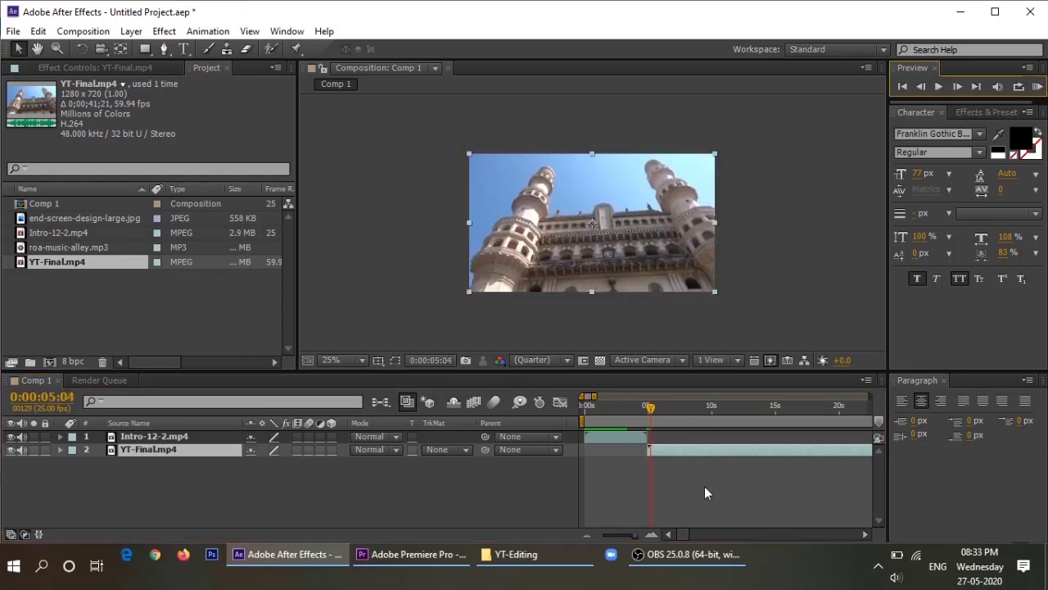
pyautogui.click(633, 535)
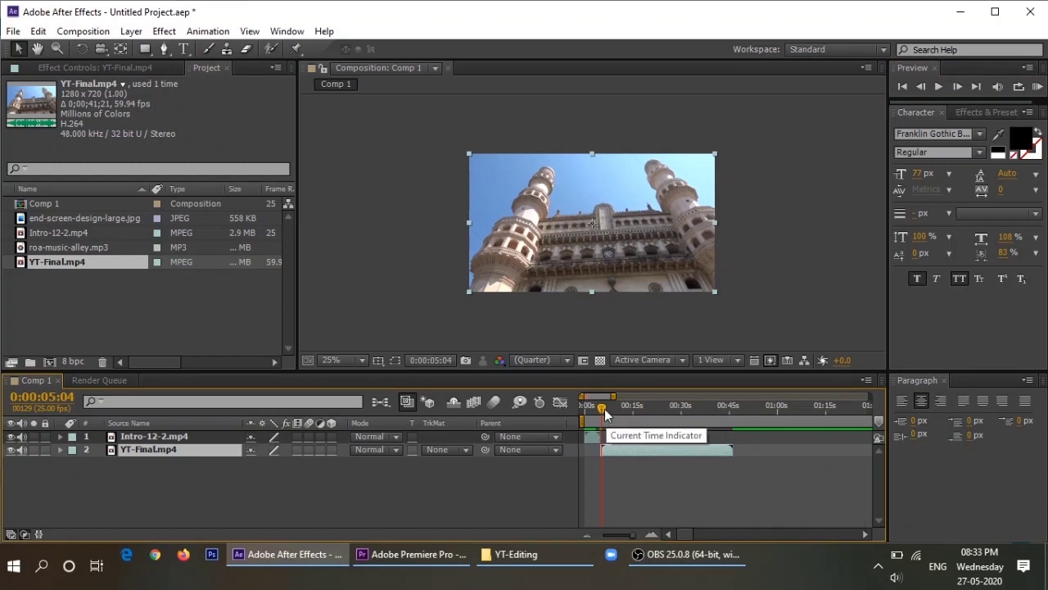
pyautogui.moveTo(602, 409); pyautogui.dragTo(599, 410)
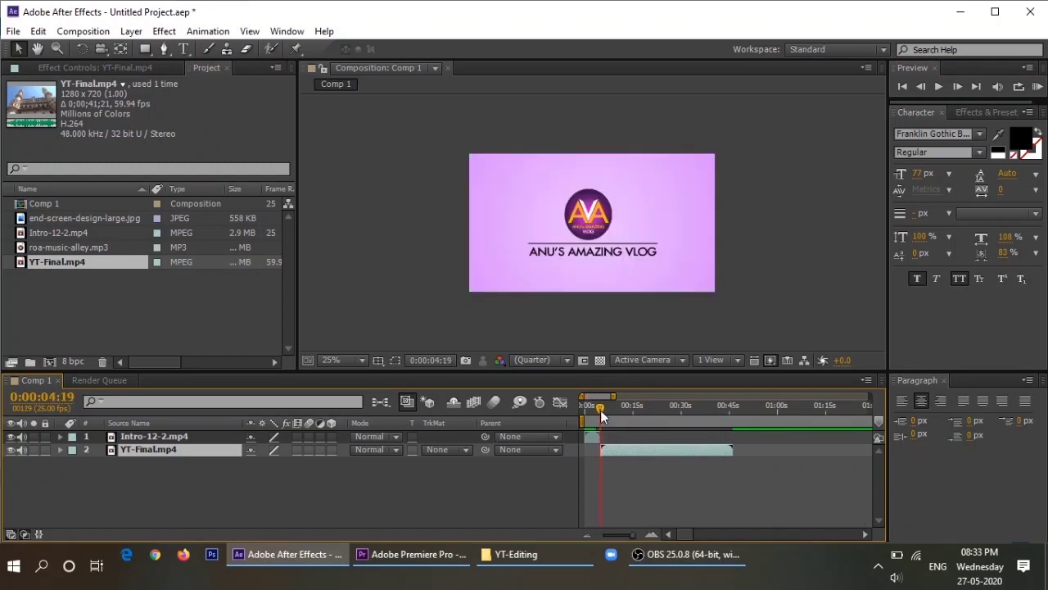
pyautogui.click(938, 87)
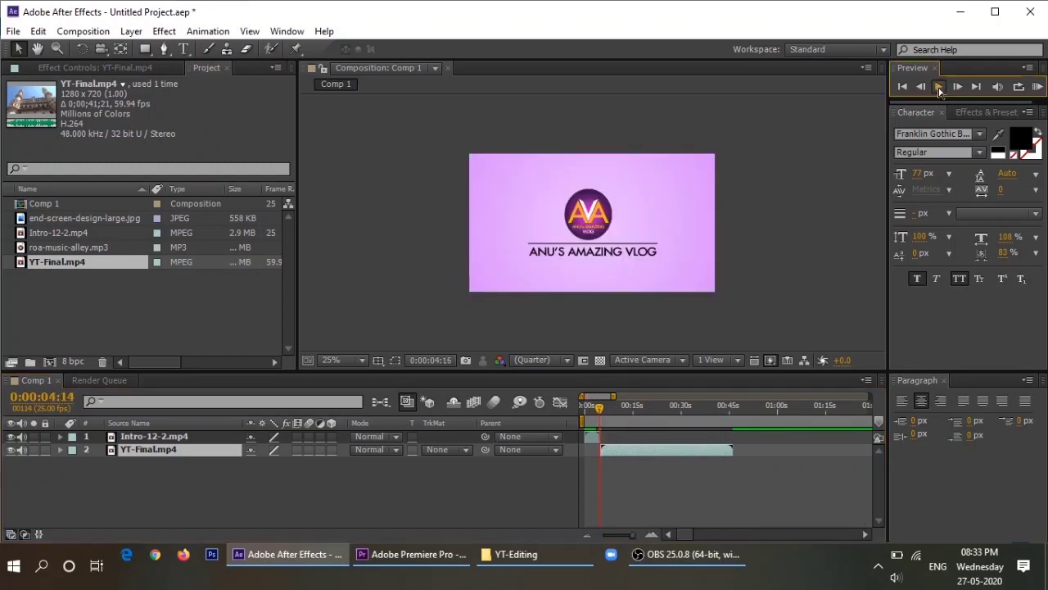
# - Keyframe YT-Final's opacity from 48% at 0:00:04:23 up to 100% at 0:00:06:03
pyautogui.click(59, 449)
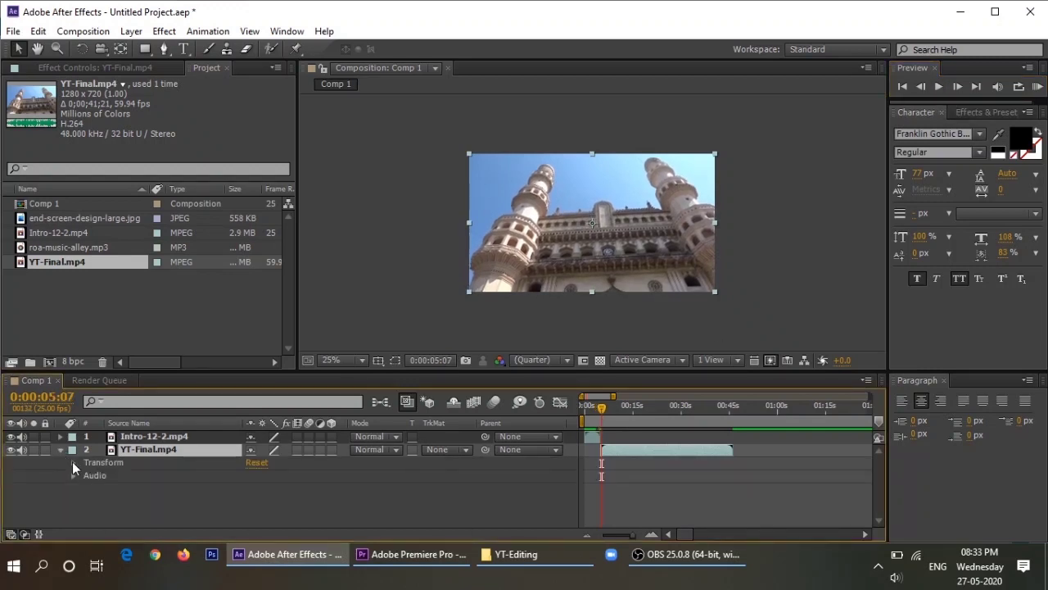
pyautogui.click(72, 461)
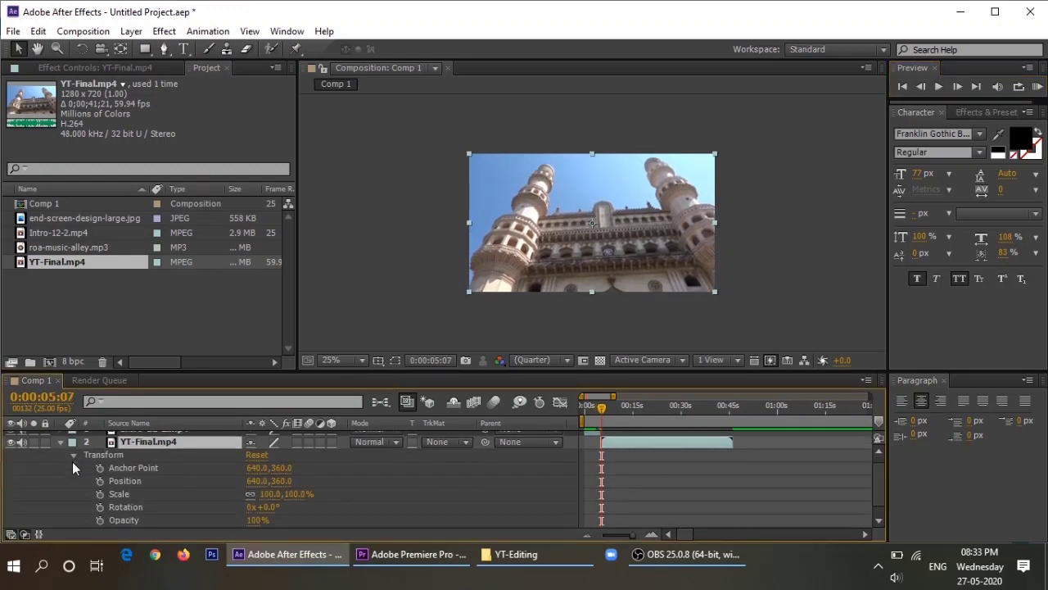
pyautogui.click(631, 533)
pyautogui.moveTo(631, 534); pyautogui.dragTo(632, 535)
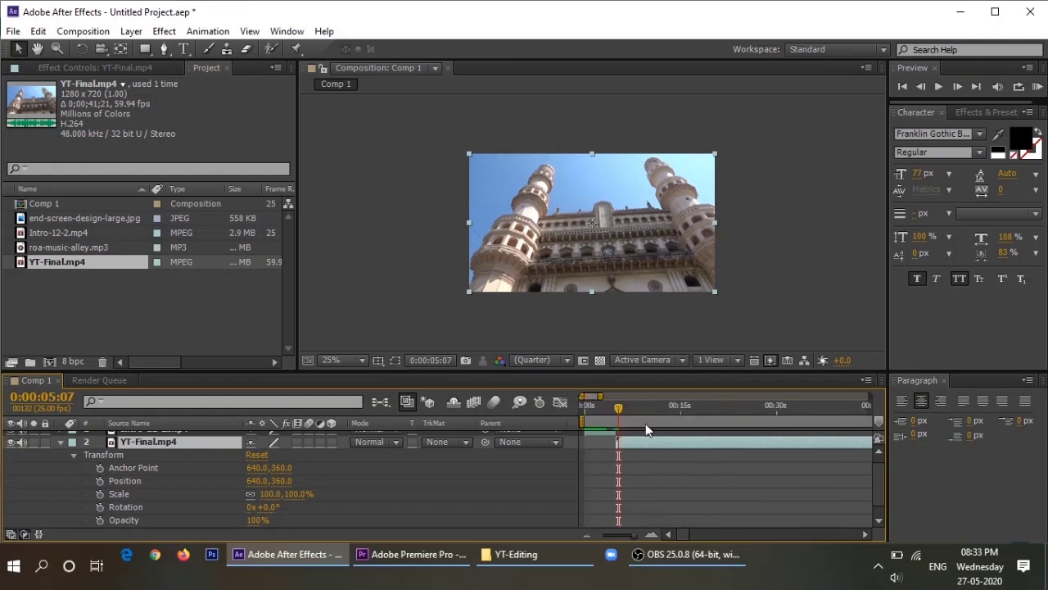
pyautogui.moveTo(617, 409); pyautogui.dragTo(614, 410)
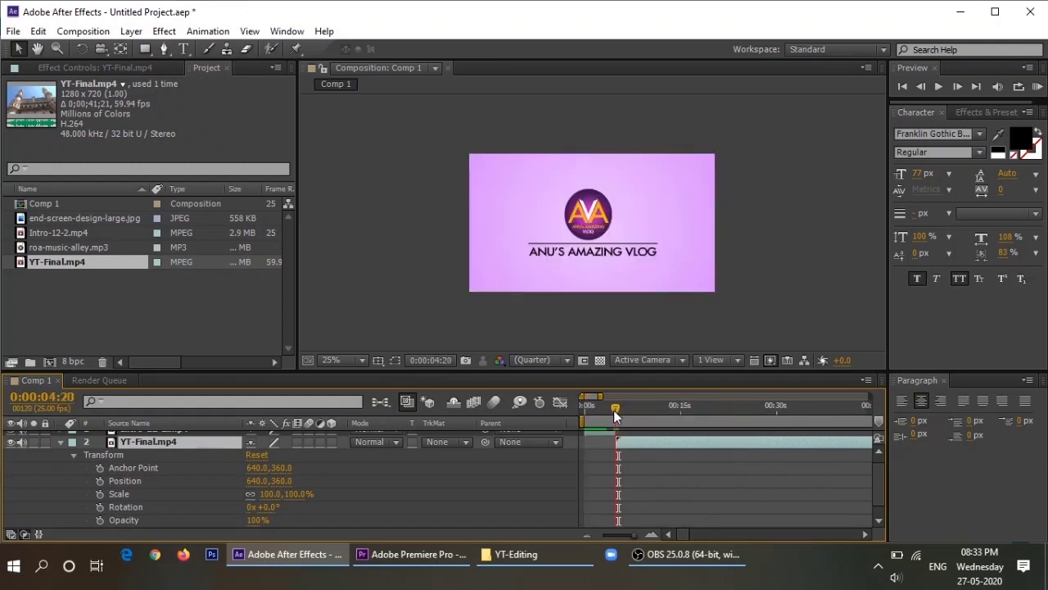
pyautogui.click(100, 520)
pyautogui.moveTo(258, 521); pyautogui.dragTo(217, 525)
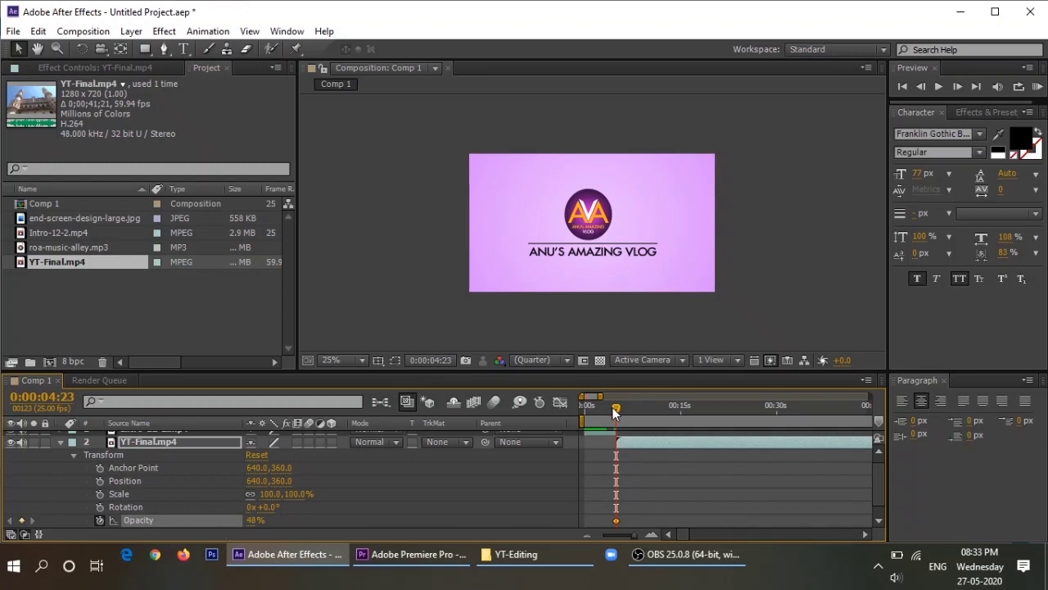
pyautogui.moveTo(616, 412); pyautogui.dragTo(624, 409)
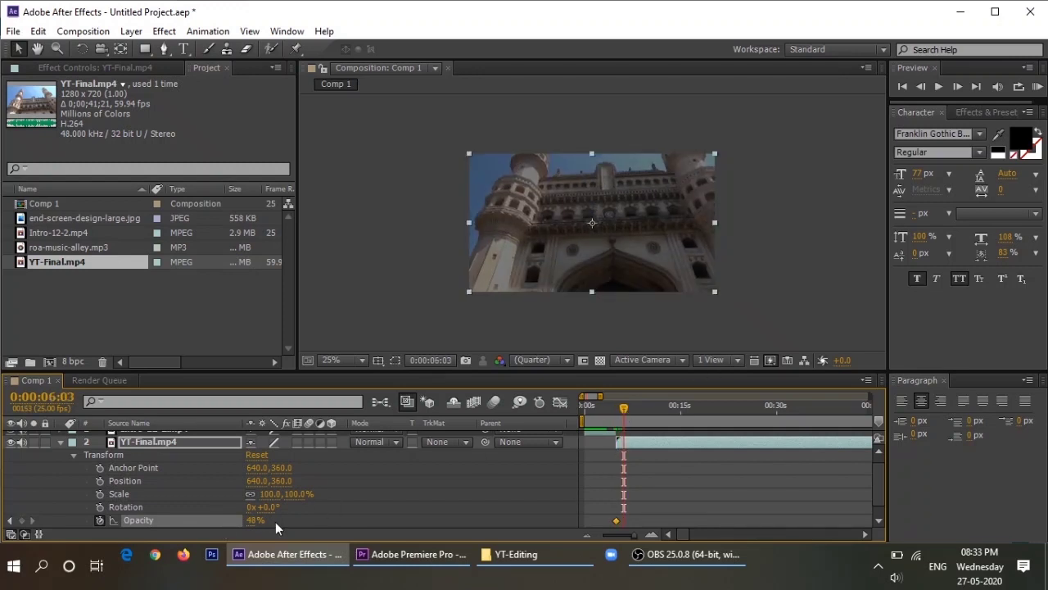
pyautogui.moveTo(254, 521); pyautogui.dragTo(348, 522)
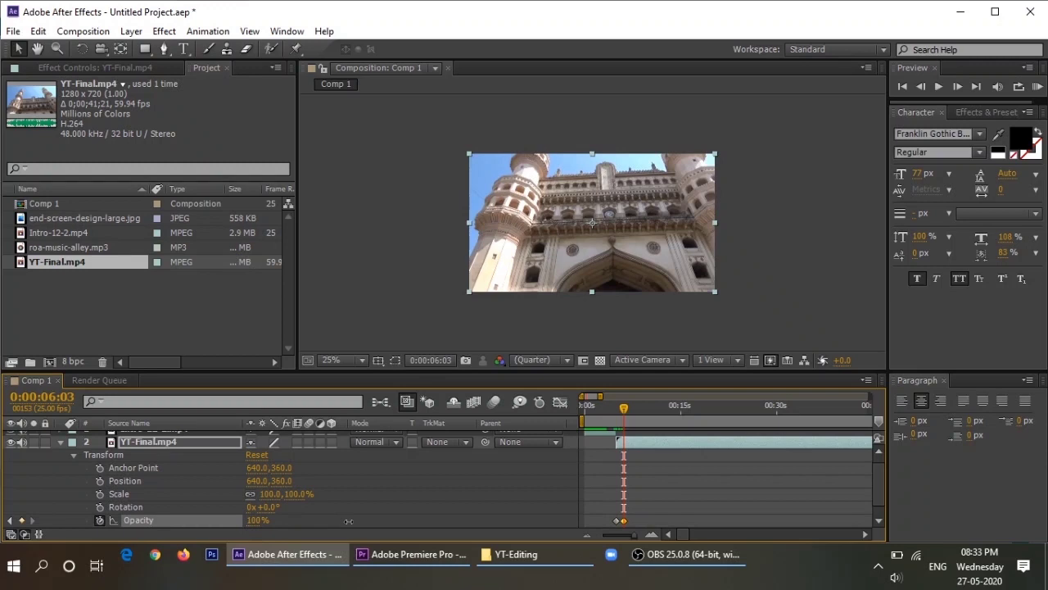
# - Preview the opacity fade-in over the intro several times
pyautogui.moveTo(625, 409); pyautogui.dragTo(609, 411)
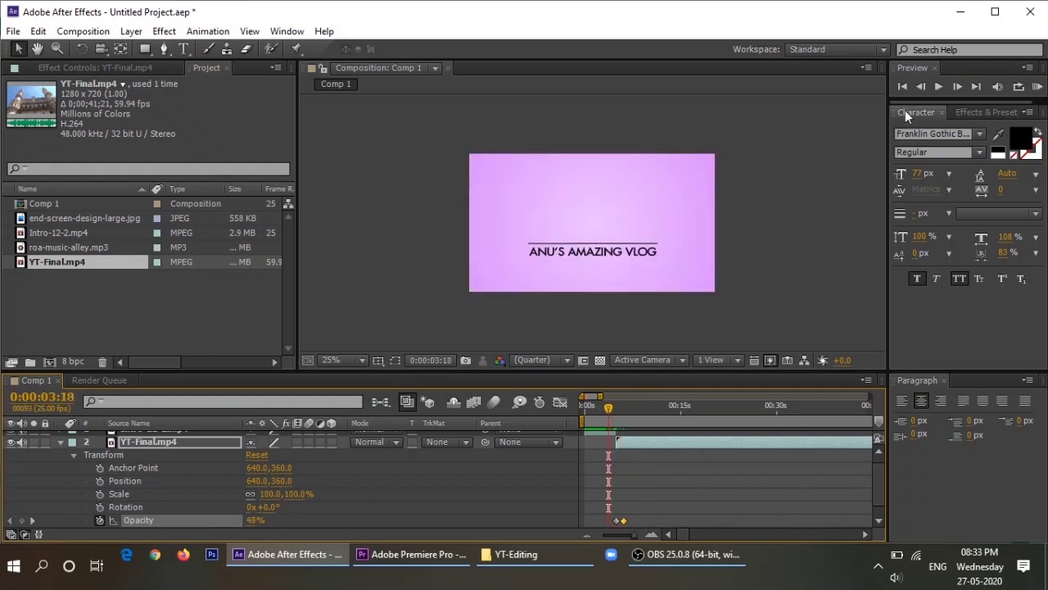
pyautogui.click(933, 86)
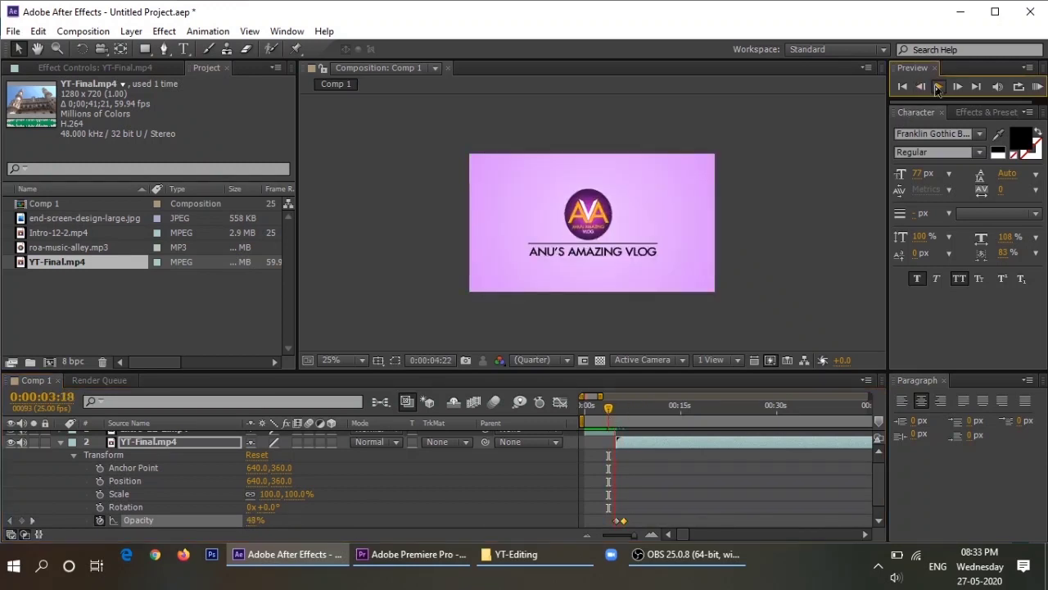
pyautogui.click(937, 87)
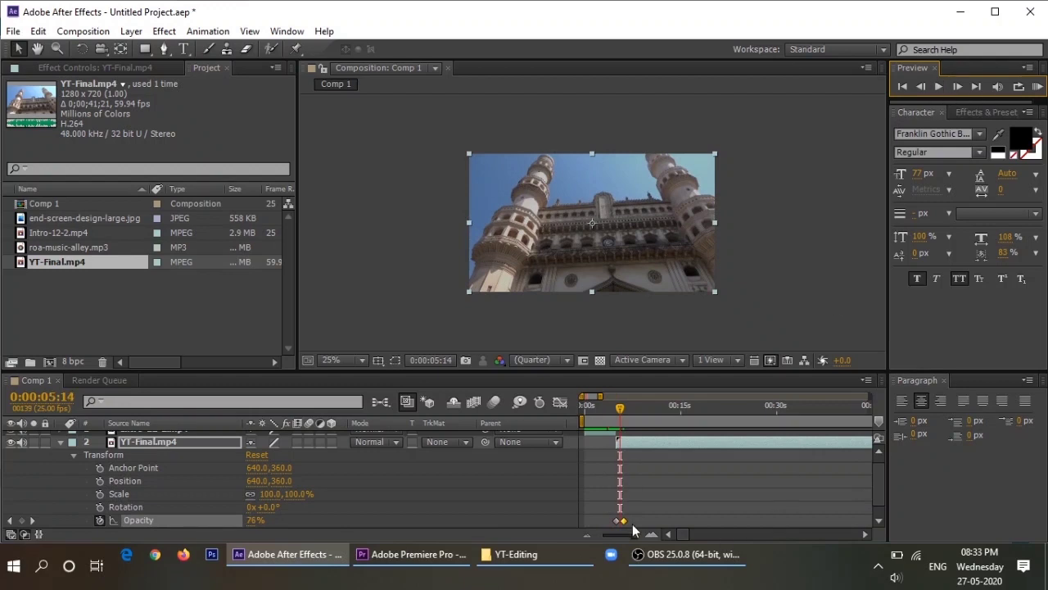
pyautogui.moveTo(619, 407); pyautogui.dragTo(610, 410)
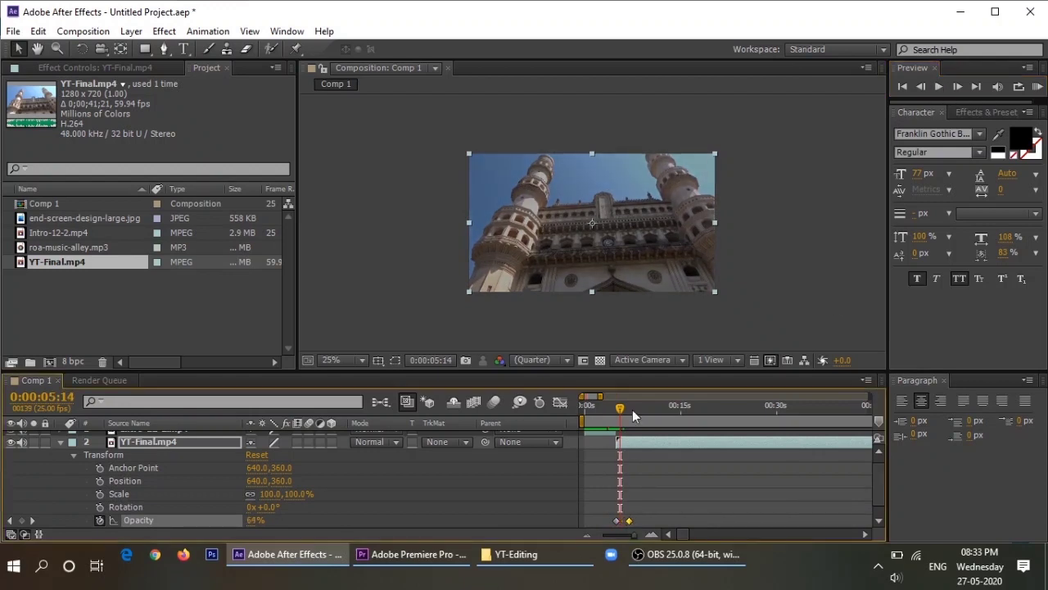
pyautogui.click(934, 86)
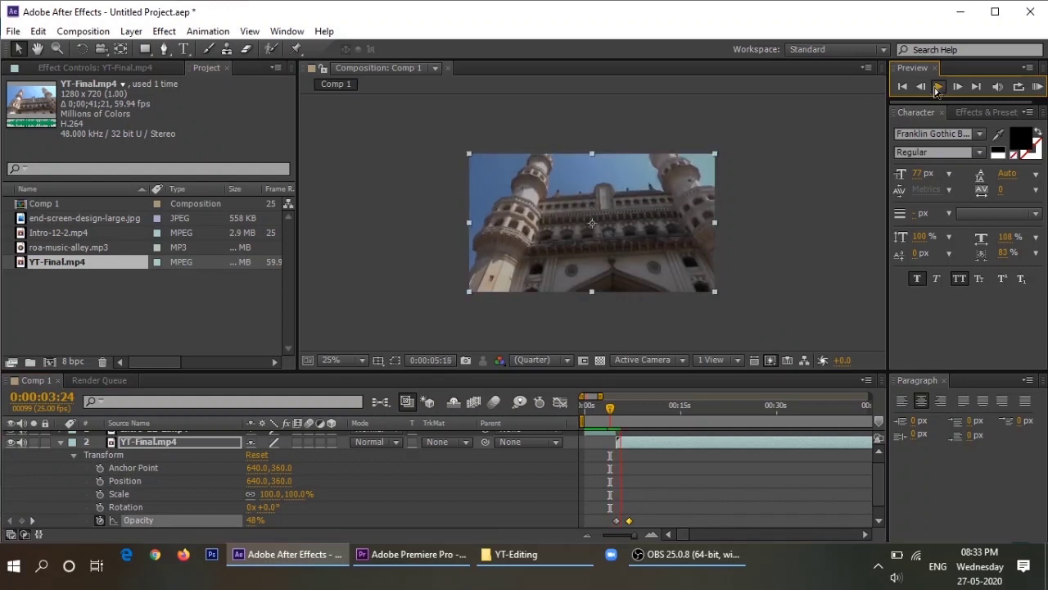
pyautogui.click(828, 213)
pyautogui.click(828, 212)
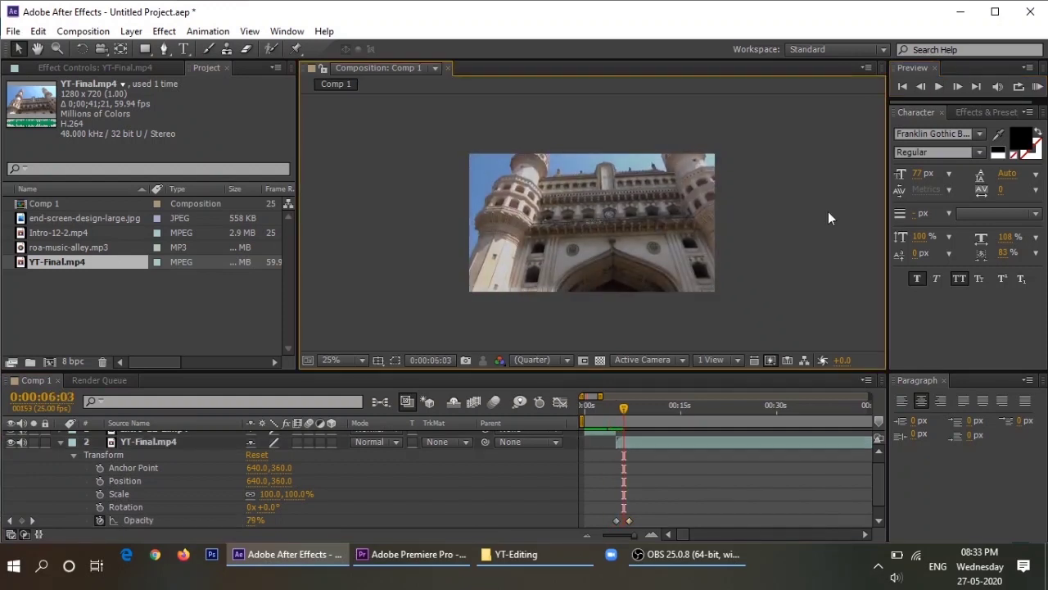
pyautogui.moveTo(623, 415); pyautogui.dragTo(607, 412)
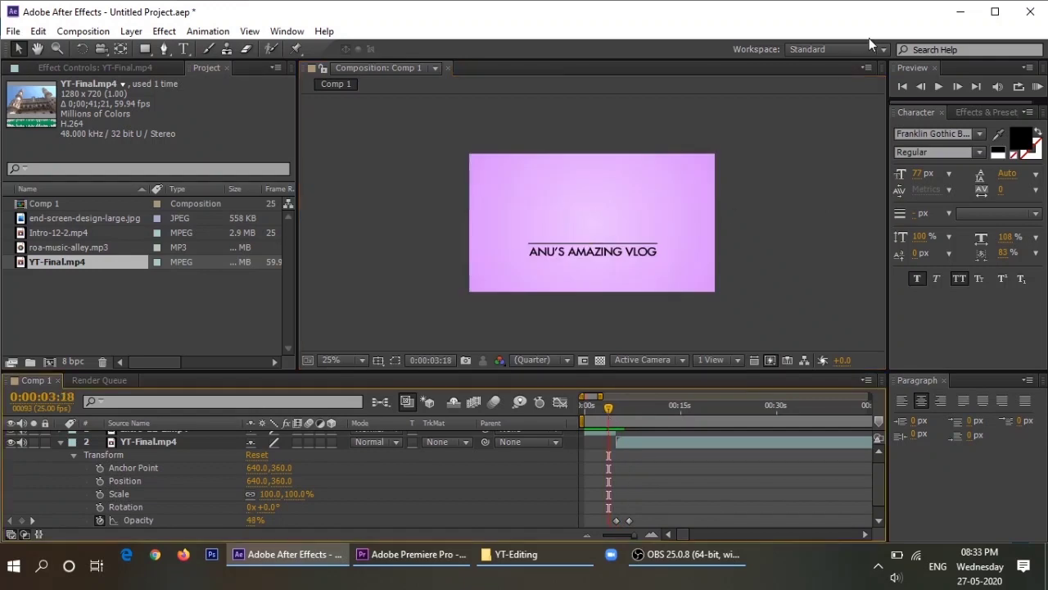
pyautogui.click(938, 86)
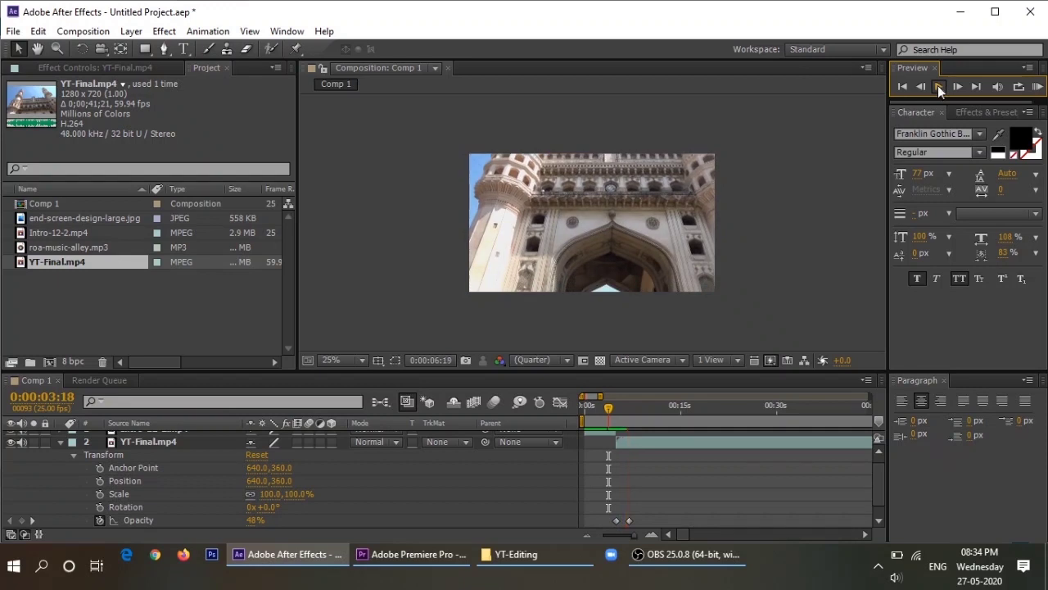
pyautogui.click(939, 87)
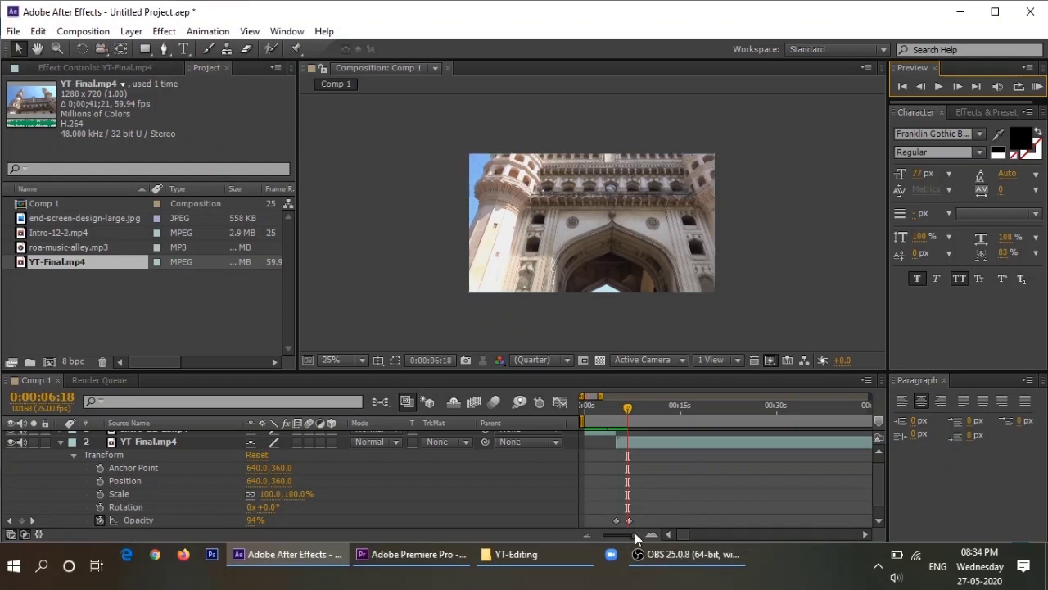
pyautogui.moveTo(635, 532); pyautogui.dragTo(626, 532)
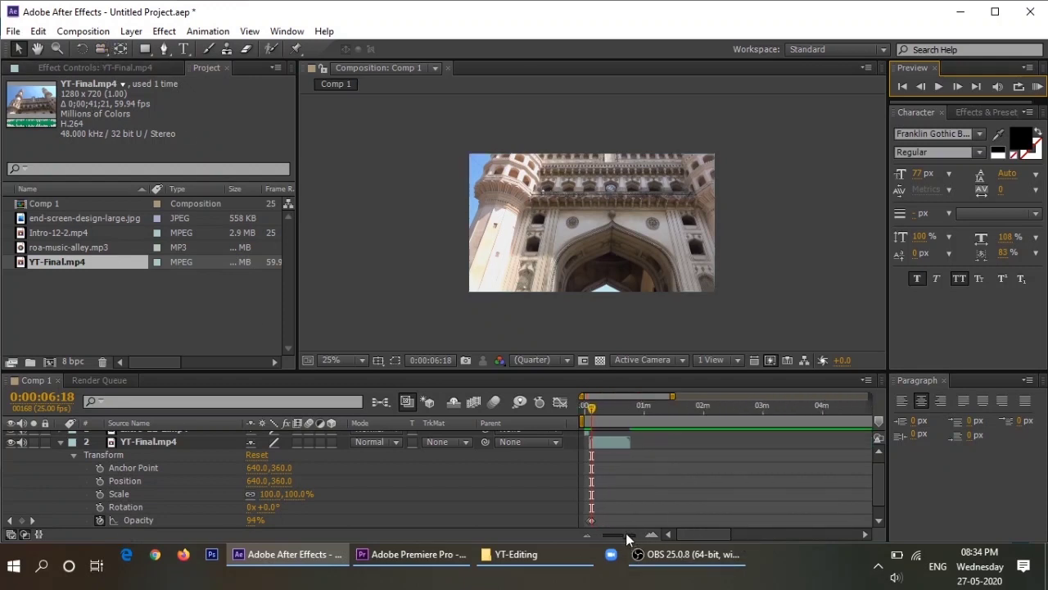
# - Add roa-music-alley.mp3 as layer 3, starting where the YT-Final video begins
pyautogui.click(61, 442)
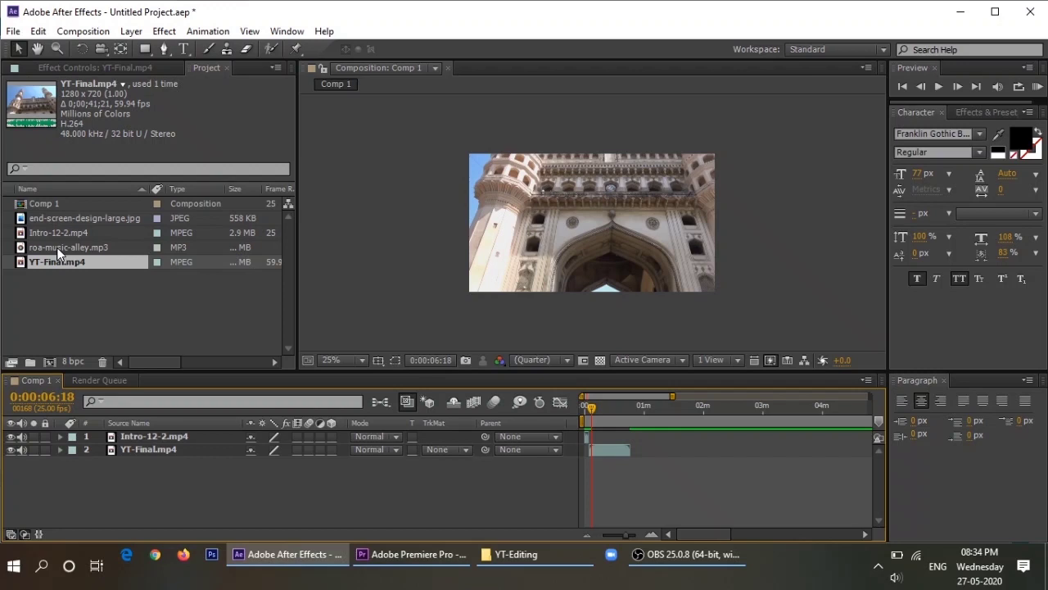
pyautogui.moveTo(58, 249); pyautogui.dragTo(55, 467)
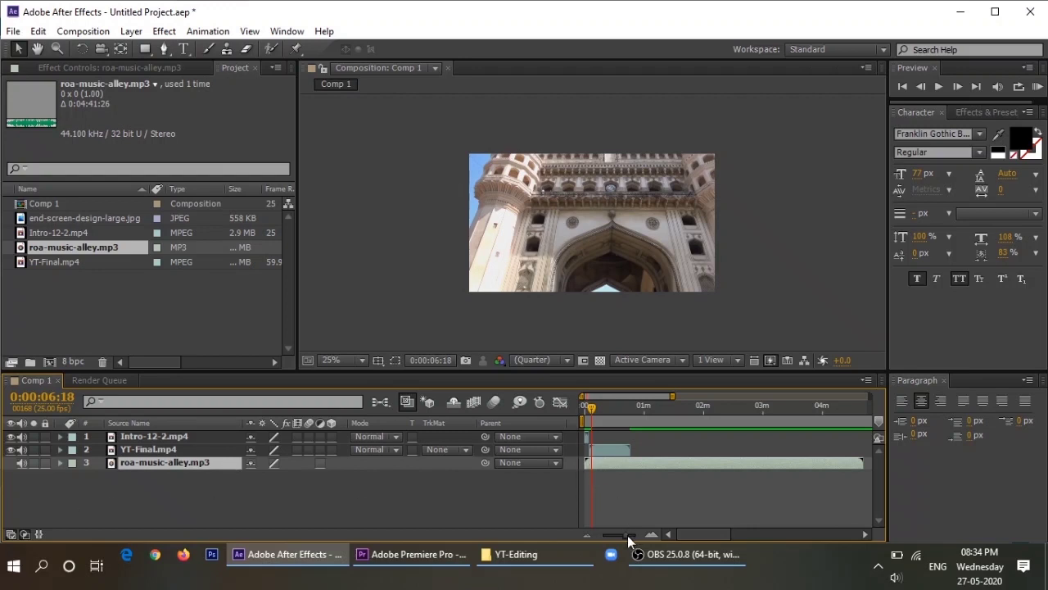
pyautogui.moveTo(627, 535); pyautogui.dragTo(635, 535)
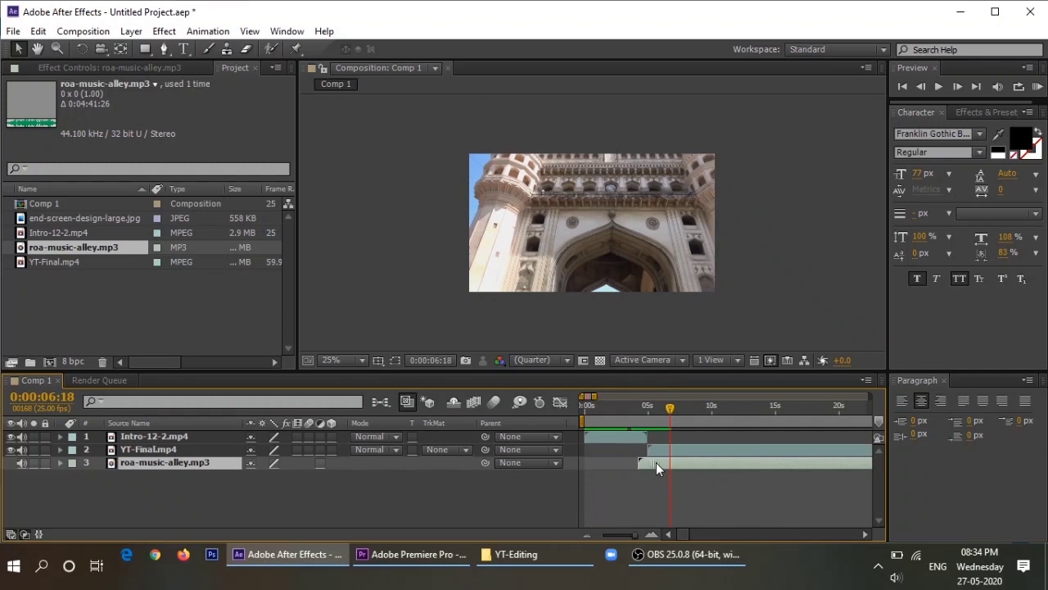
pyautogui.moveTo(661, 461); pyautogui.dragTo(663, 461)
pyautogui.moveTo(668, 413); pyautogui.dragTo(650, 417)
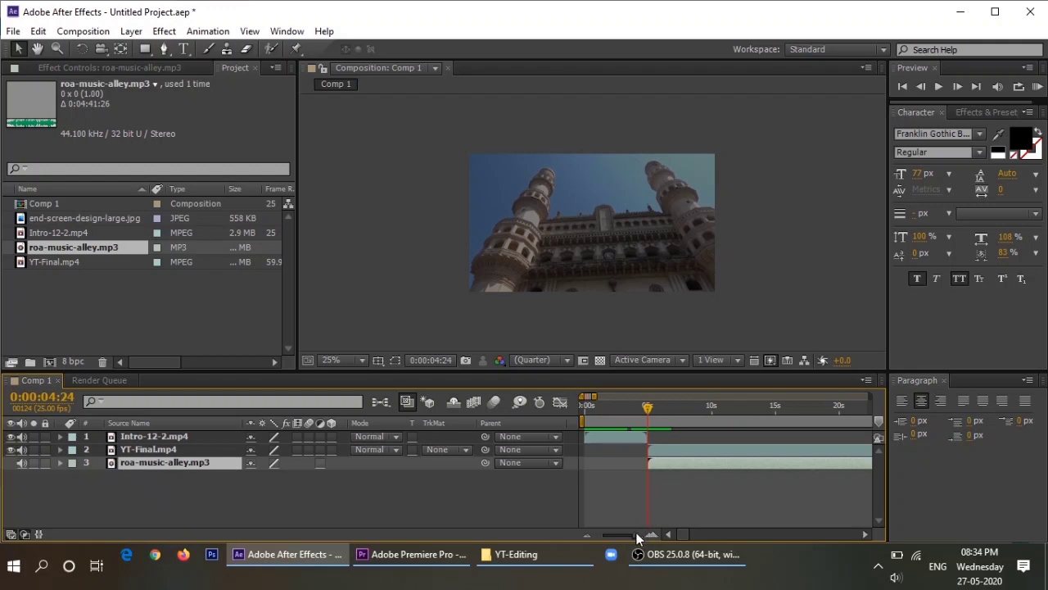
pyautogui.click(638, 535)
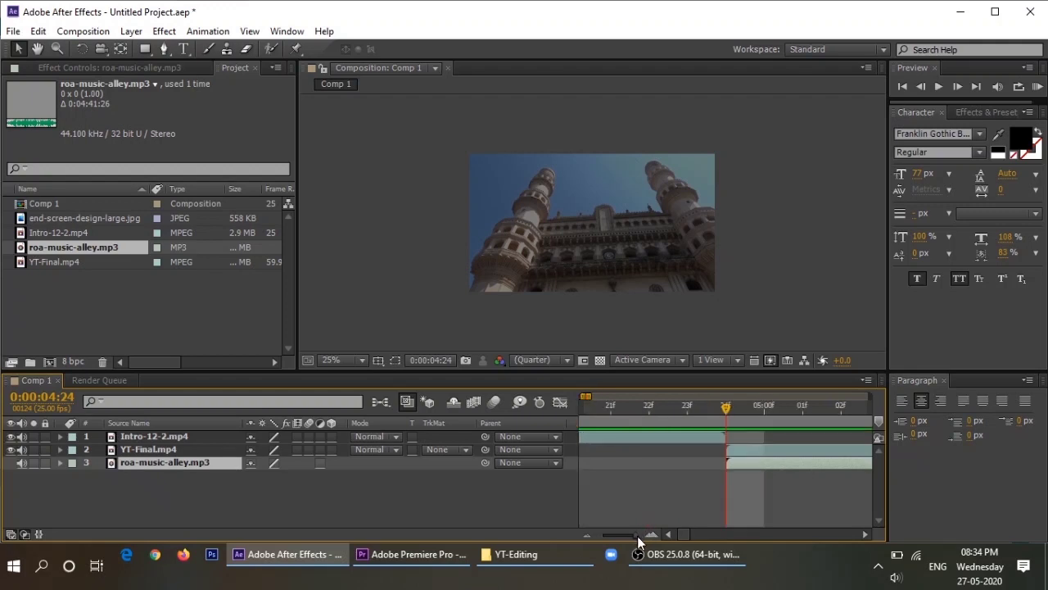
pyautogui.moveTo(637, 536); pyautogui.dragTo(624, 537)
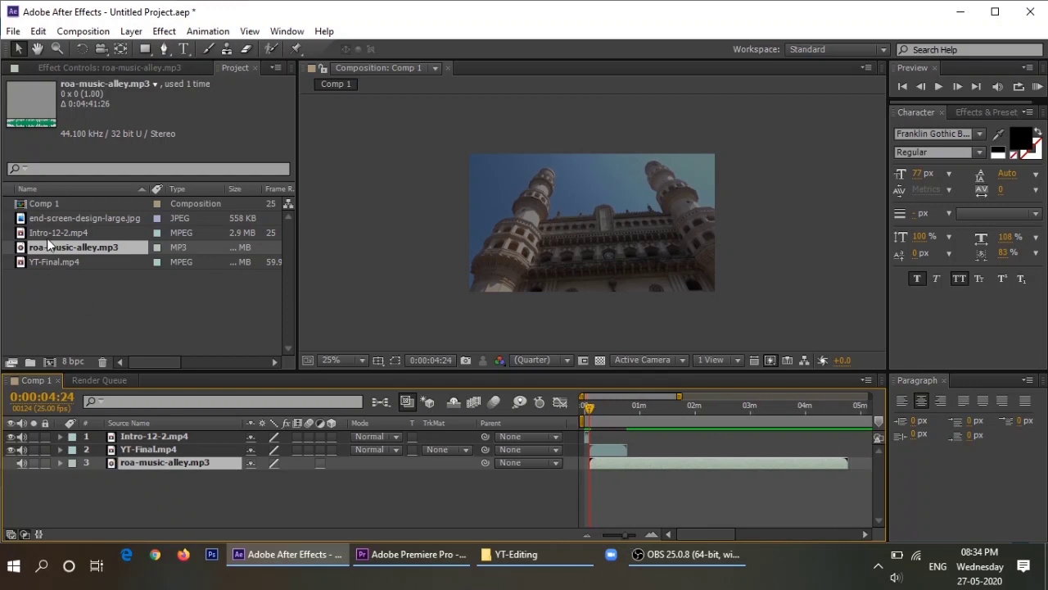
pyautogui.click(56, 216)
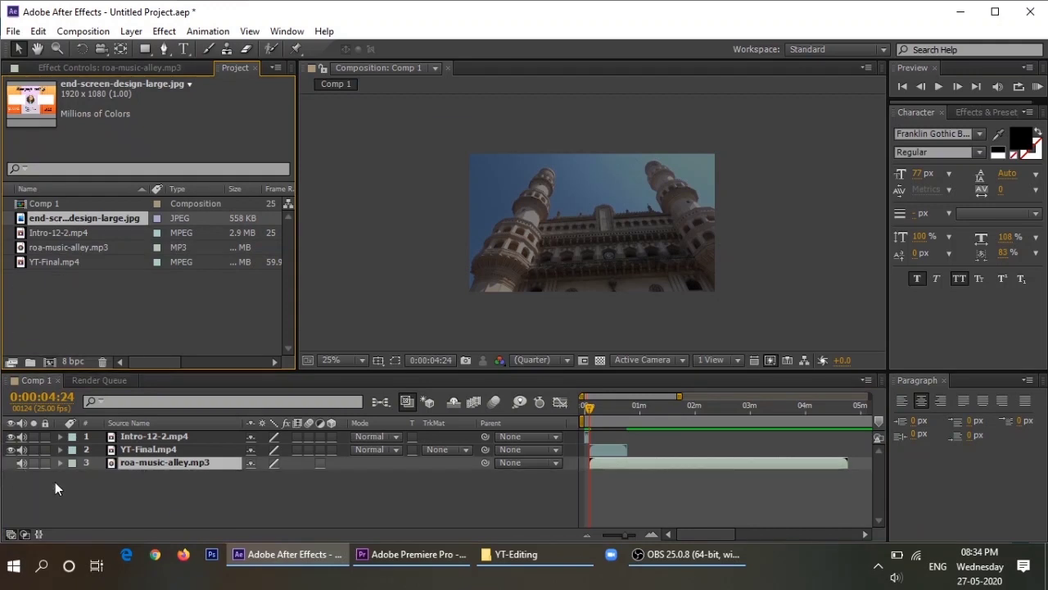
# - Add end-screen-design-large.jpg as a new layer starting exactly where YT-Final.mp4 ends
pyautogui.moveTo(57, 218); pyautogui.dragTo(714, 474)
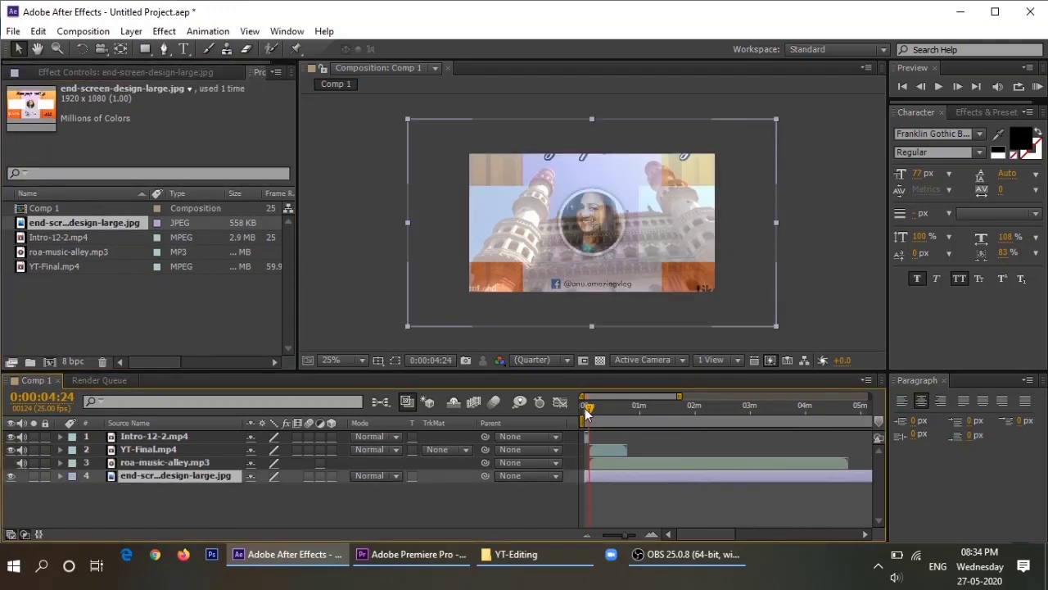
pyautogui.moveTo(591, 409); pyautogui.dragTo(593, 411)
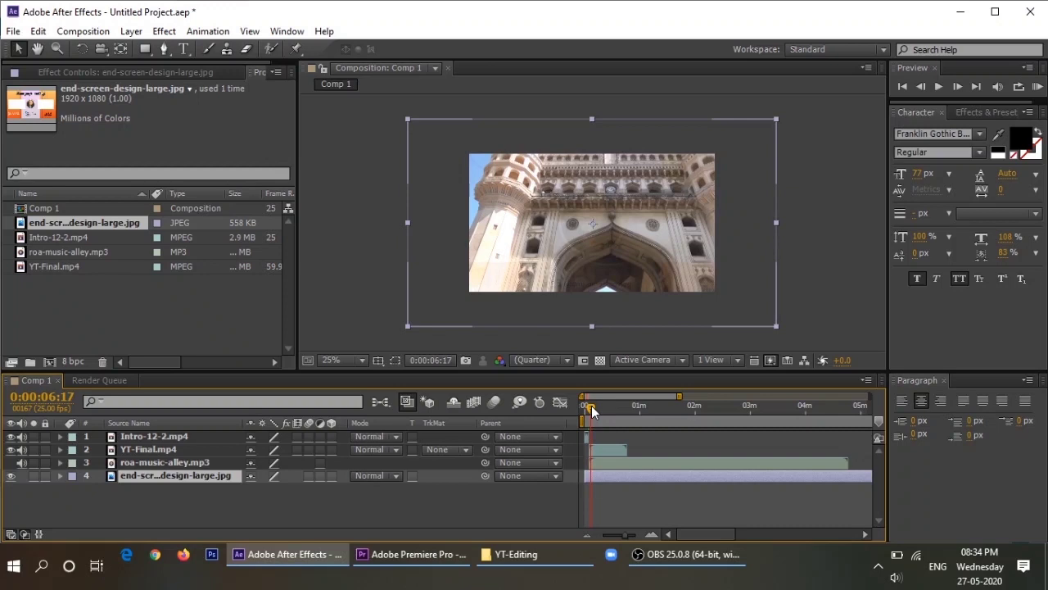
pyautogui.moveTo(589, 419); pyautogui.dragTo(626, 423)
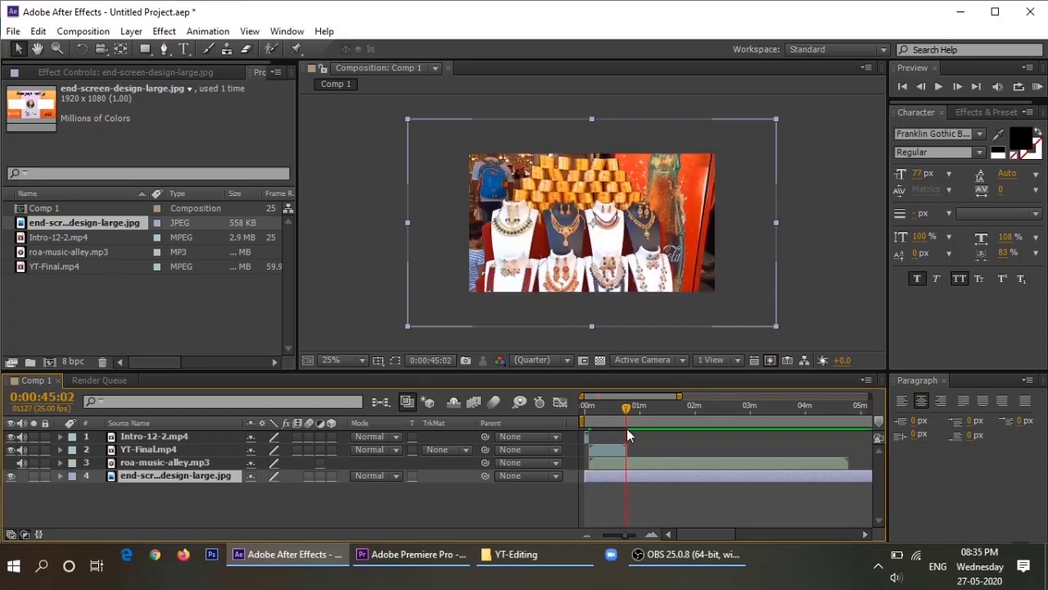
pyautogui.moveTo(624, 534); pyautogui.dragTo(634, 537)
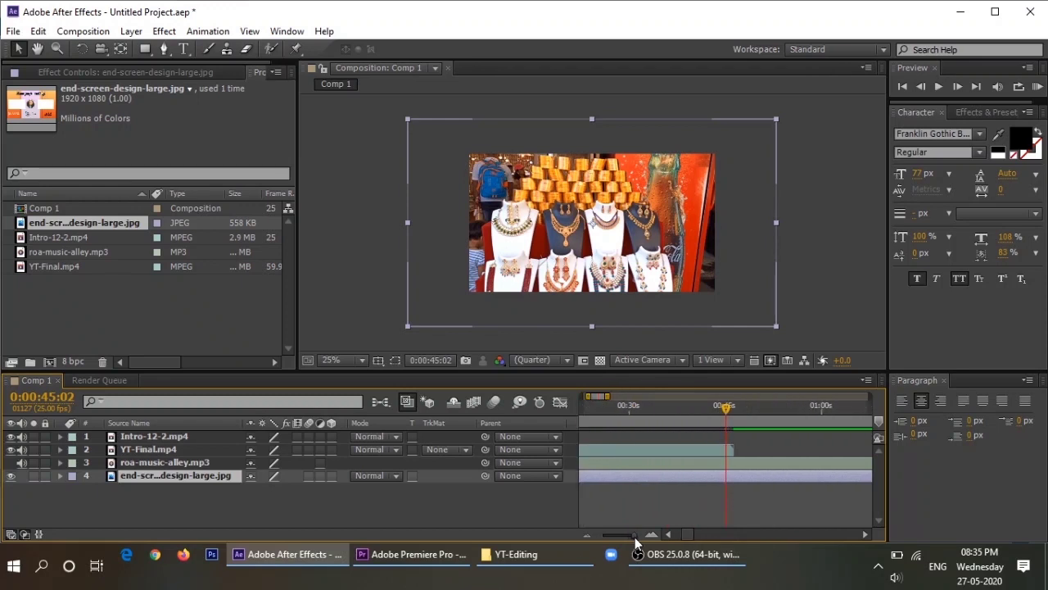
pyautogui.moveTo(724, 414); pyautogui.dragTo(732, 413)
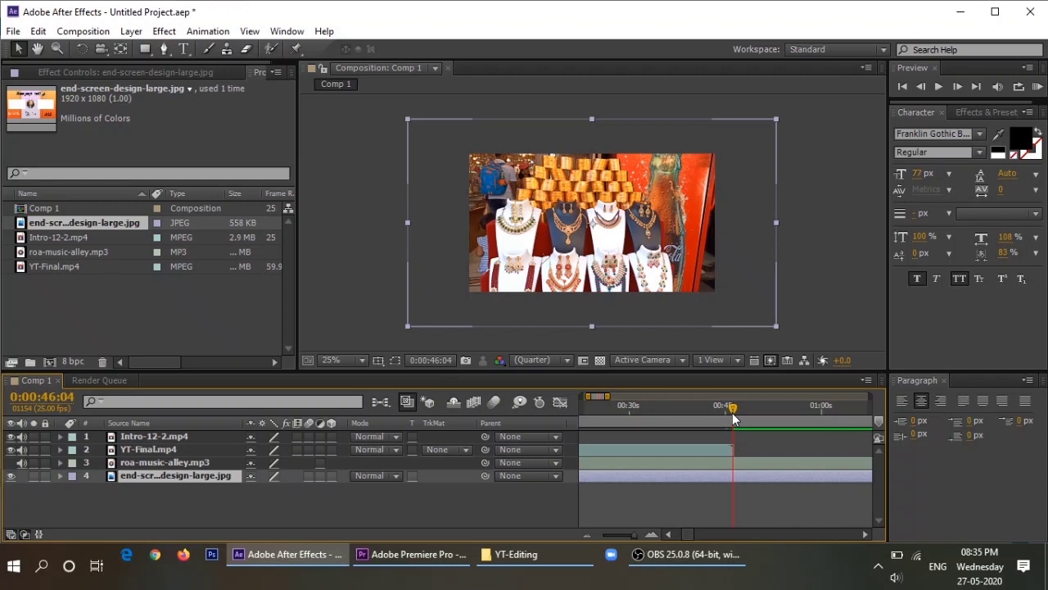
pyautogui.moveTo(695, 471); pyautogui.dragTo(759, 475)
pyautogui.moveTo(623, 481); pyautogui.dragTo(756, 477)
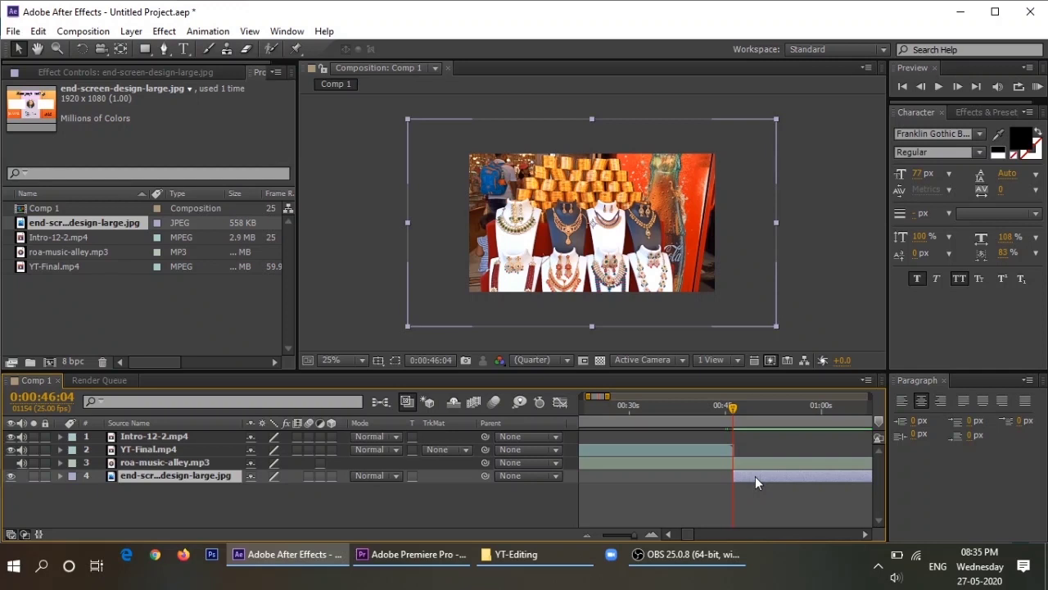
# - Preview the cut into the end screen, then expand layer 4's properties
pyautogui.click(730, 410)
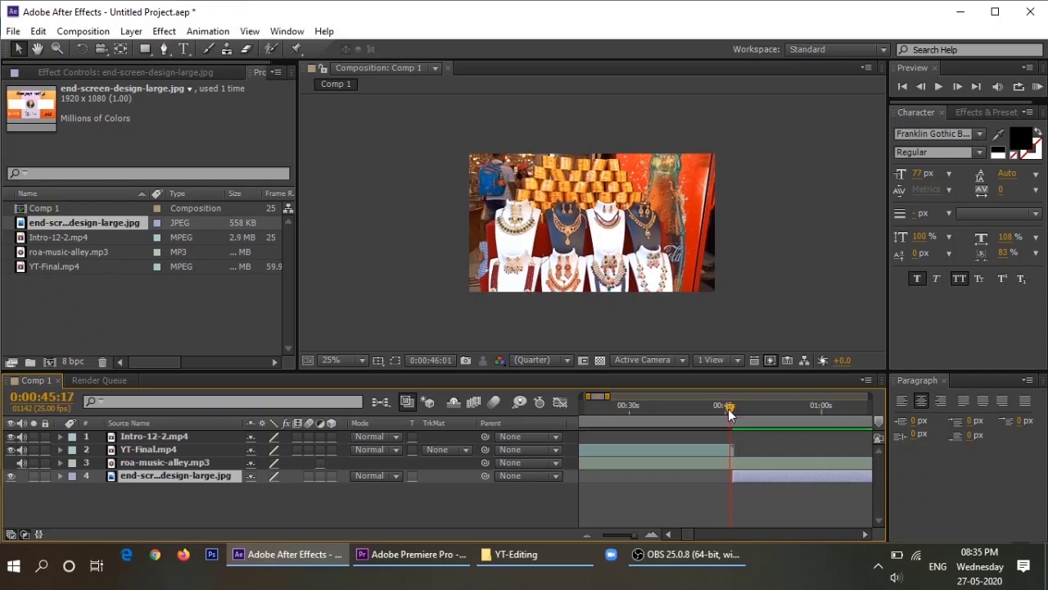
pyautogui.click(937, 86)
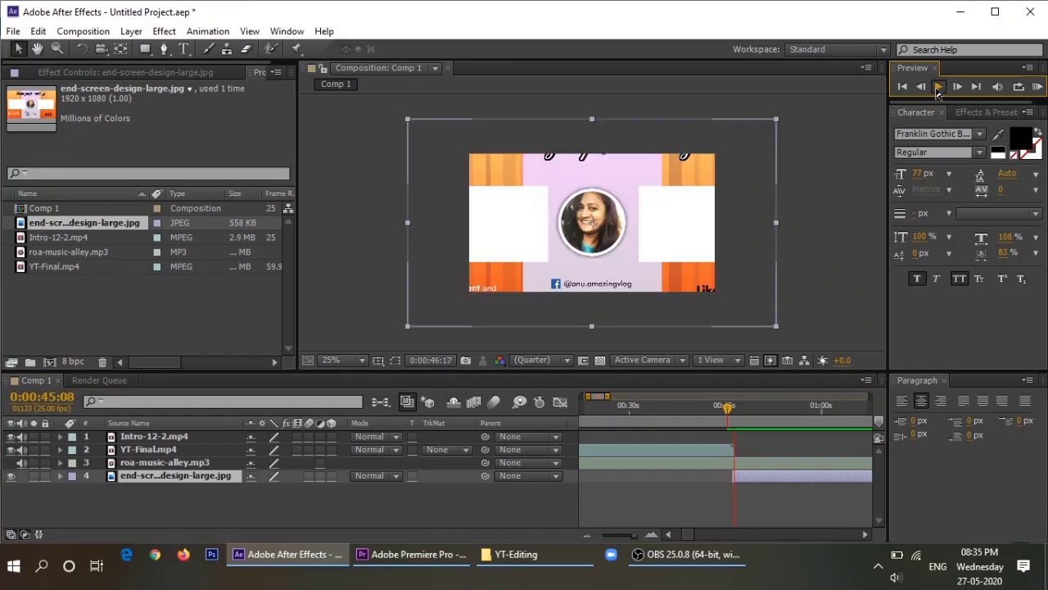
pyautogui.click(737, 481)
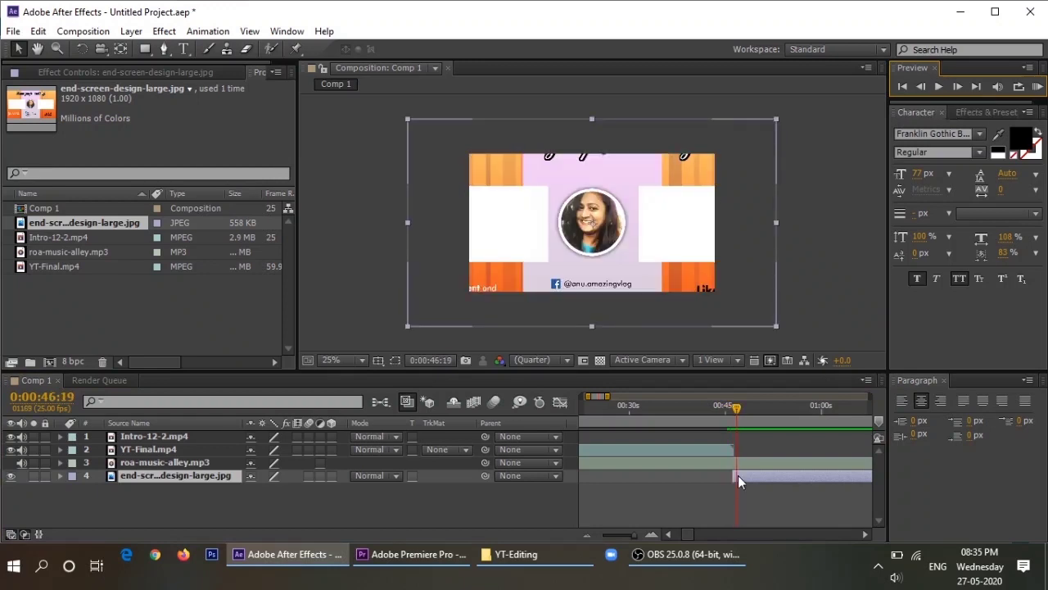
pyautogui.click(60, 475)
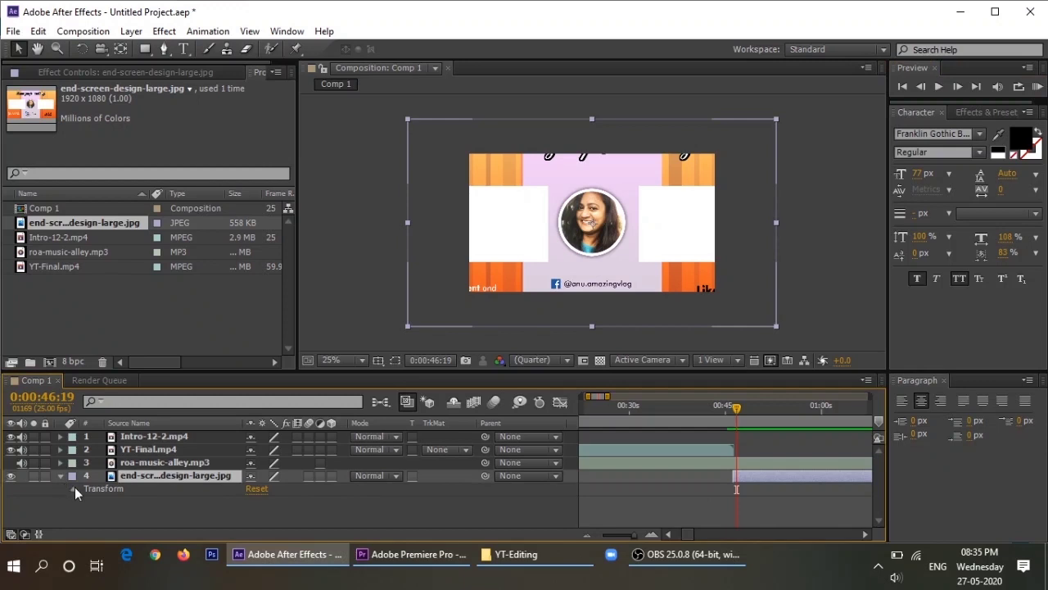
# - Scale the end-screen image to 75%, then fine-tune it down to 68%
pyautogui.click(72, 488)
pyautogui.click(279, 493)
pyautogui.write('75')
pyautogui.press('Return')
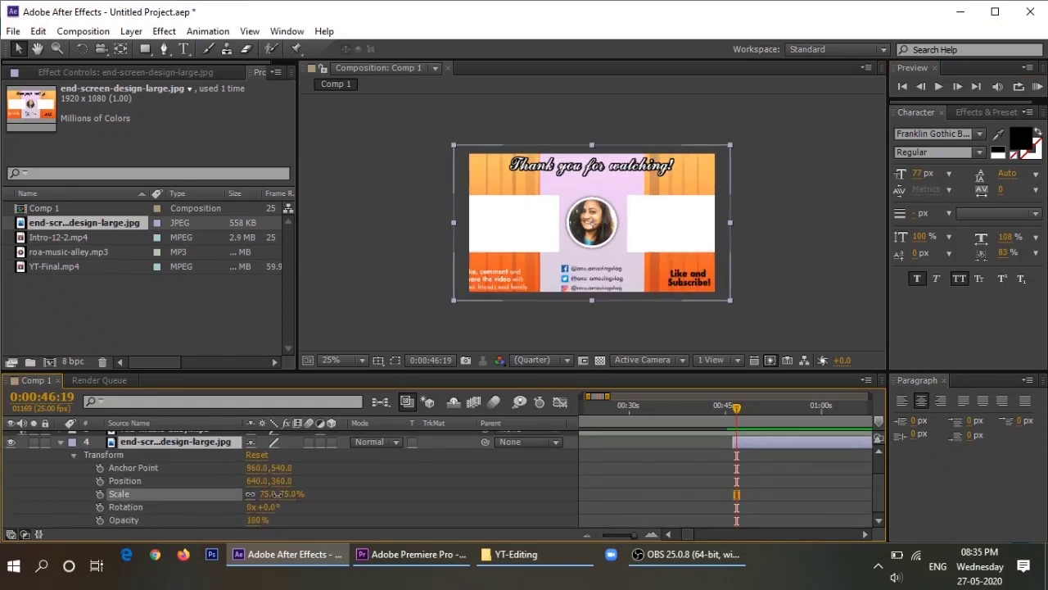
pyautogui.moveTo(278, 494); pyautogui.dragTo(270, 494)
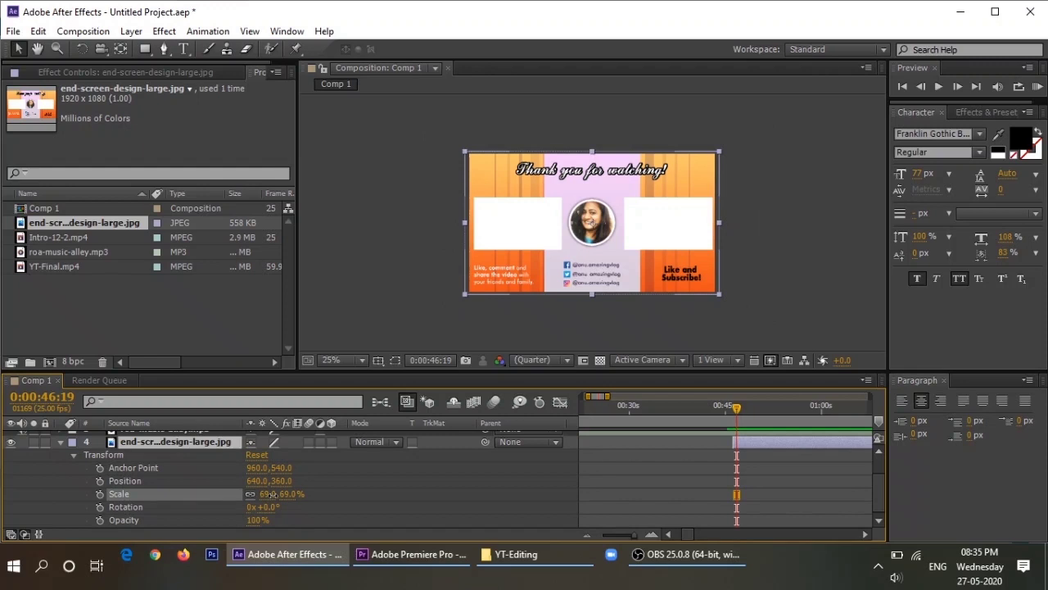
pyautogui.moveTo(270, 494); pyautogui.dragTo(268, 495)
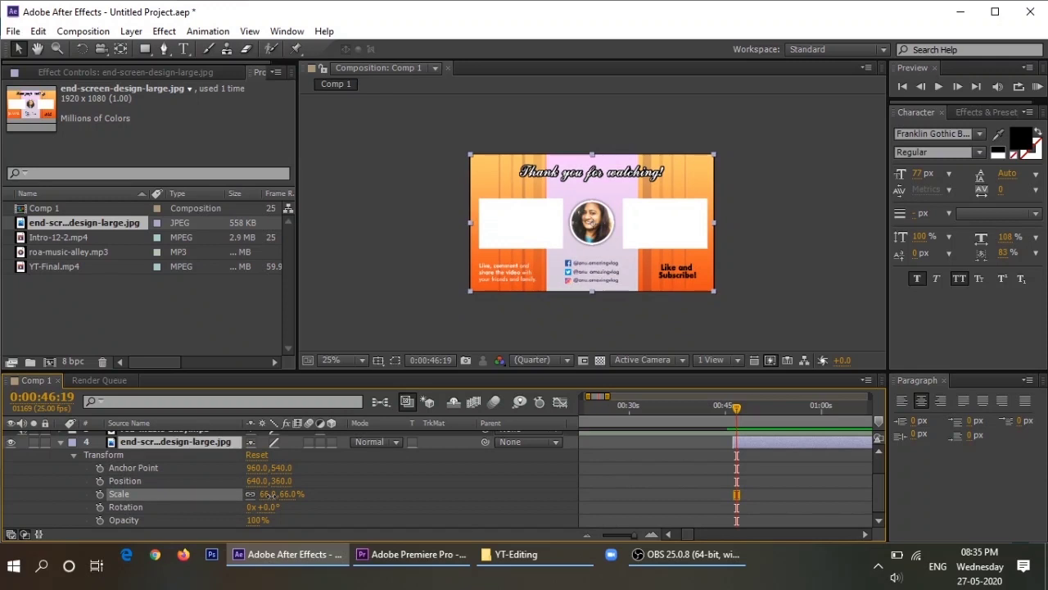
pyautogui.moveTo(269, 497); pyautogui.dragTo(269, 496)
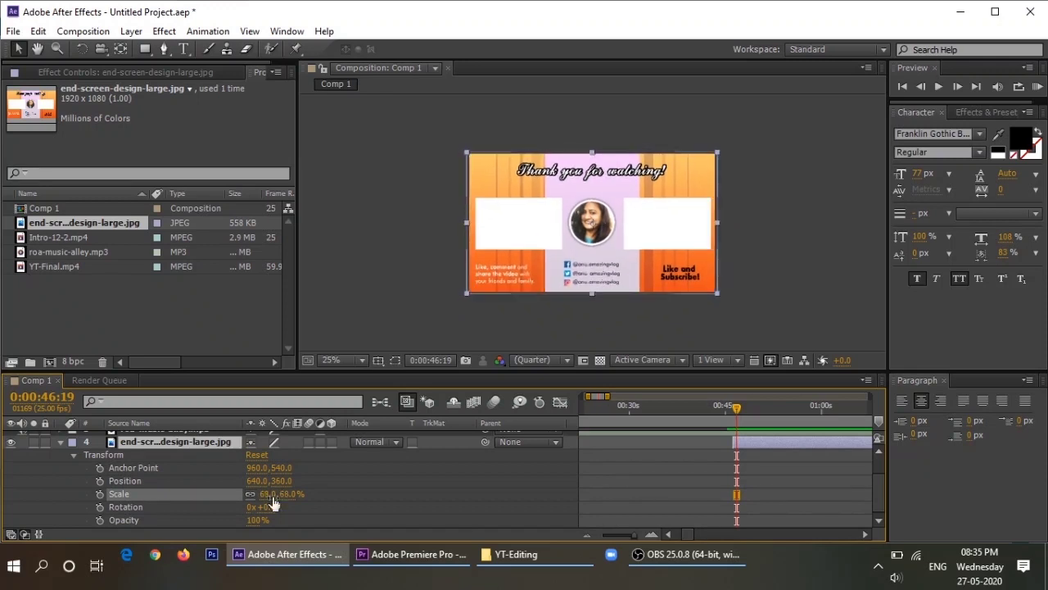
# - Play the lead-in from the jewellery footage into the end screen
pyautogui.click(794, 291)
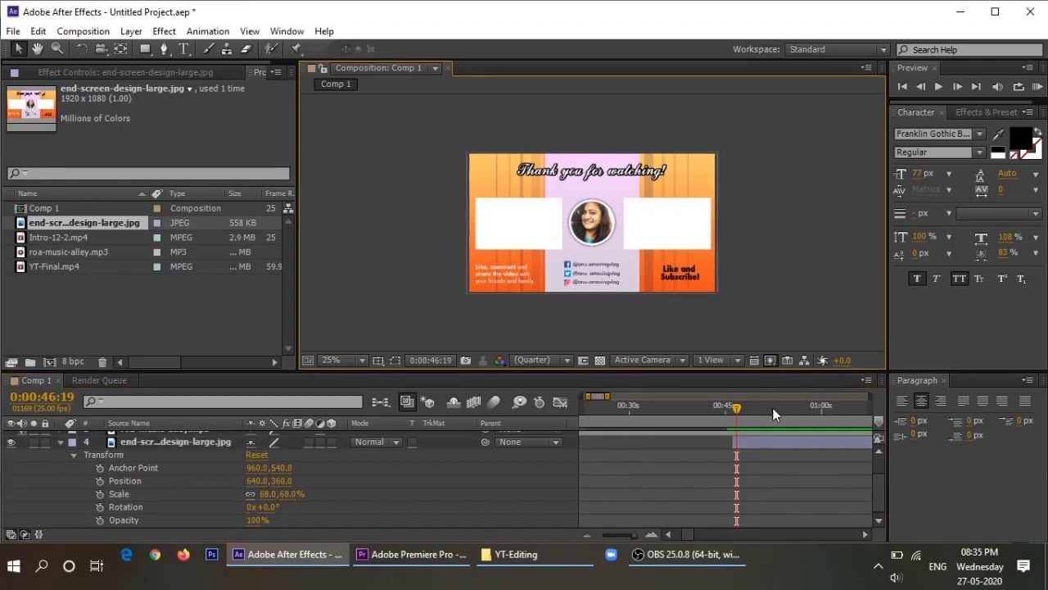
pyautogui.moveTo(736, 407); pyautogui.dragTo(701, 416)
pyautogui.click(938, 86)
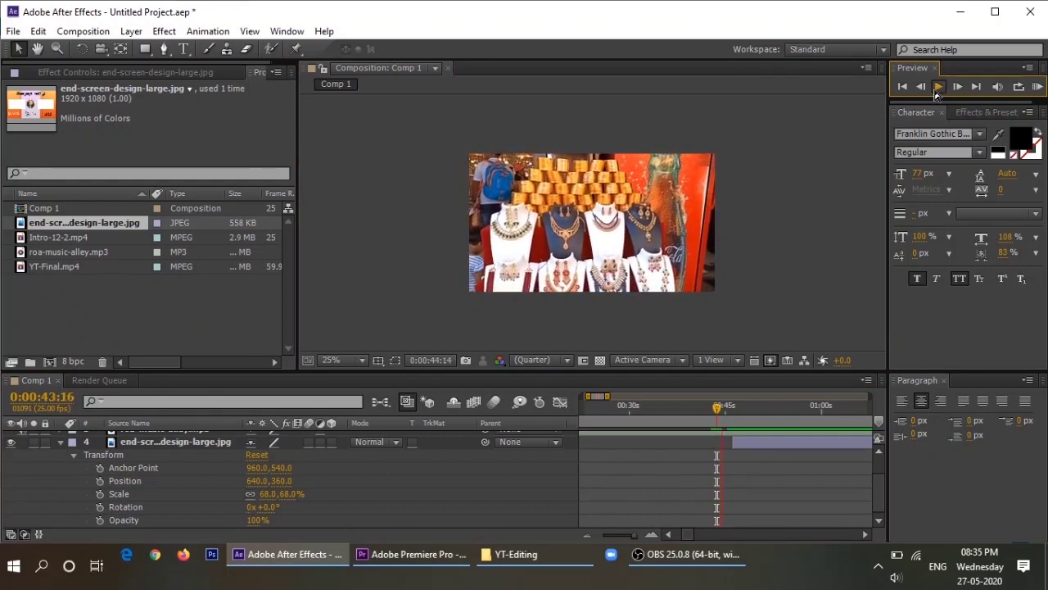
# - Keyframe the end screen's opacity at 50% on its first frame and 100% two seconds later
pyautogui.click(724, 405)
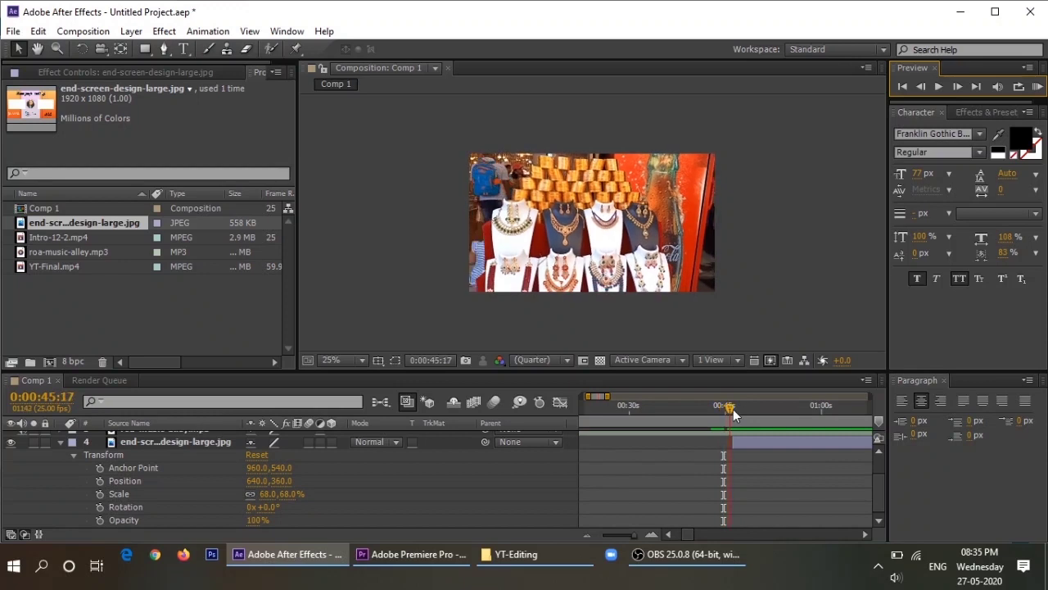
pyautogui.click(939, 87)
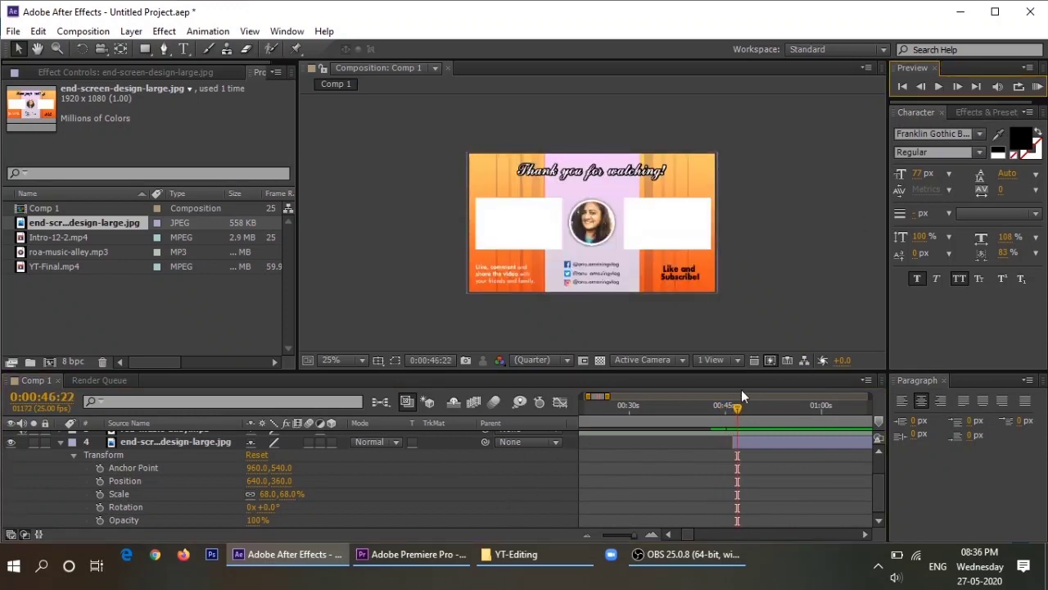
pyautogui.moveTo(736, 409); pyautogui.dragTo(733, 408)
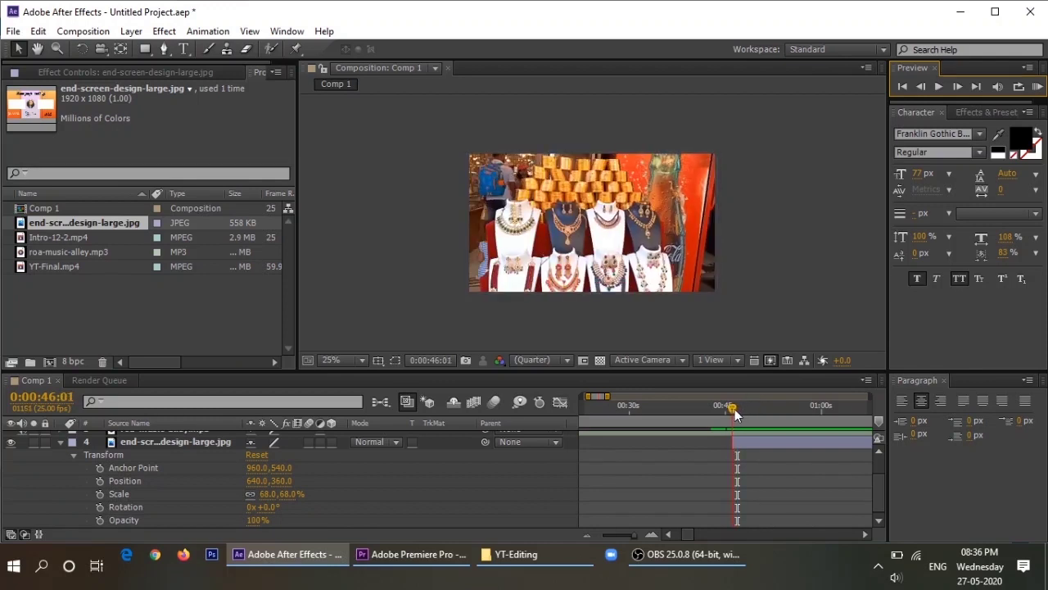
pyautogui.click(101, 520)
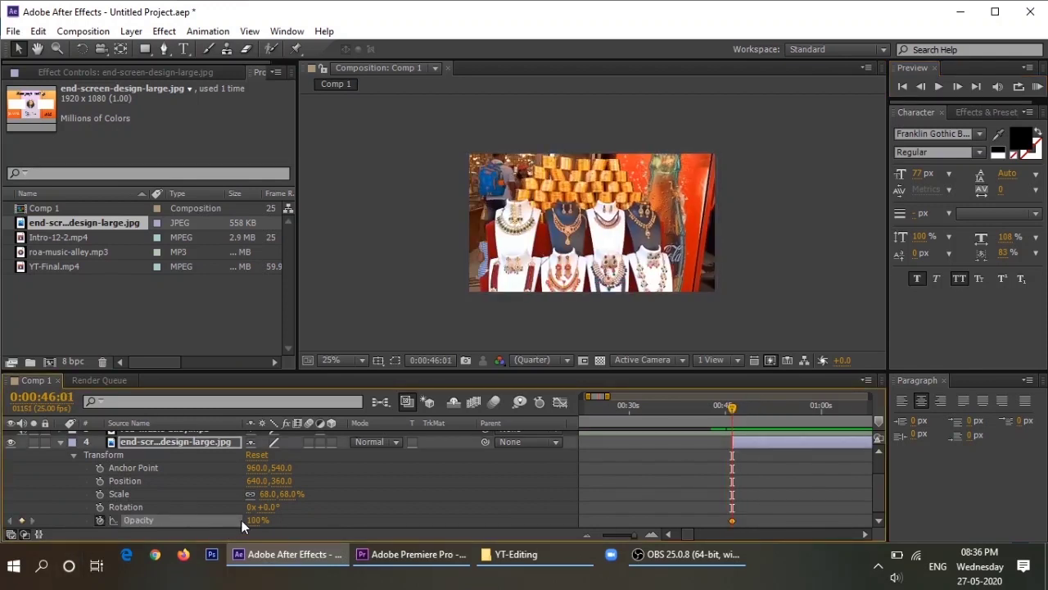
pyautogui.moveTo(256, 520); pyautogui.dragTo(219, 522)
pyautogui.moveTo(732, 408); pyautogui.dragTo(744, 411)
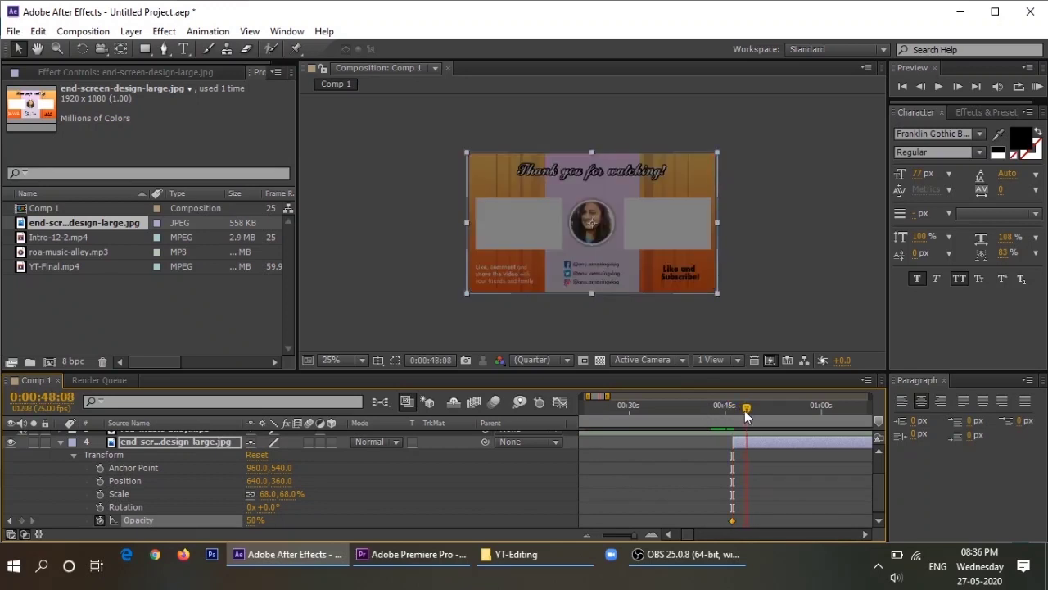
pyautogui.moveTo(253, 522); pyautogui.dragTo(503, 495)
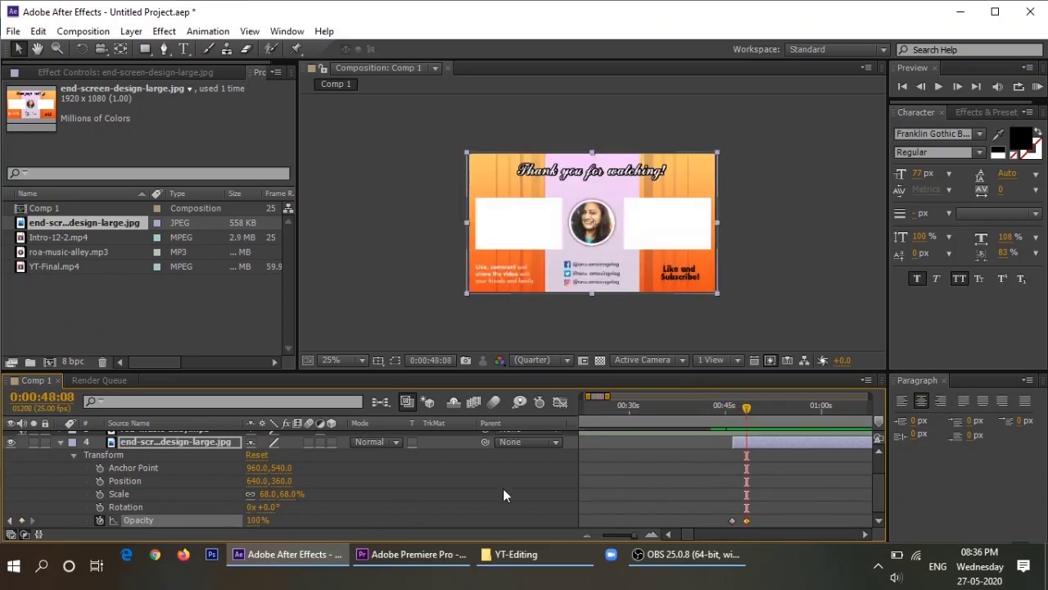
# - Preview the new end-screen fade-in several times
pyautogui.moveTo(744, 415); pyautogui.dragTo(723, 415)
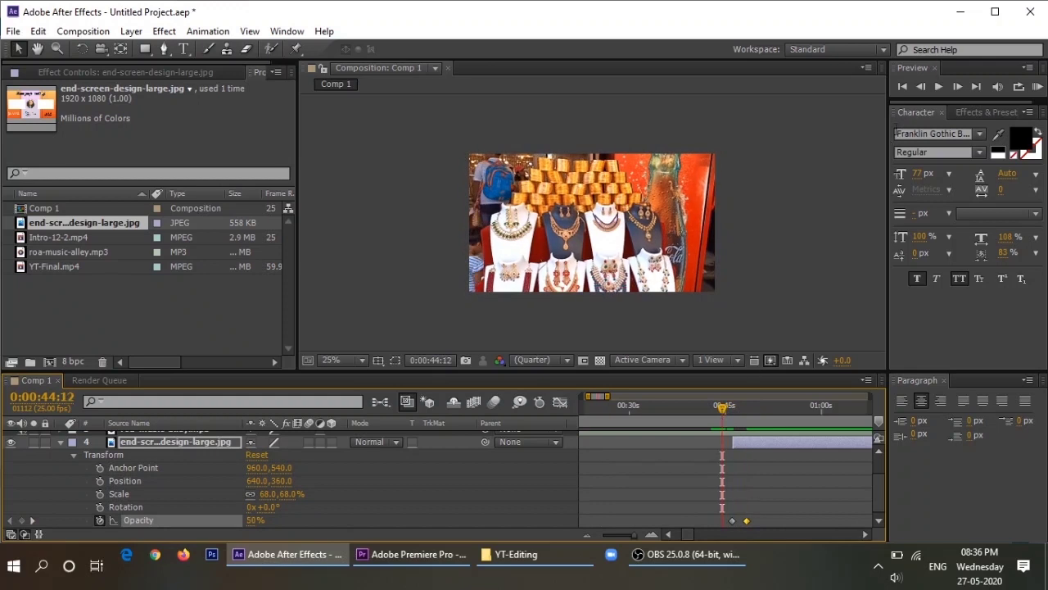
pyautogui.click(942, 90)
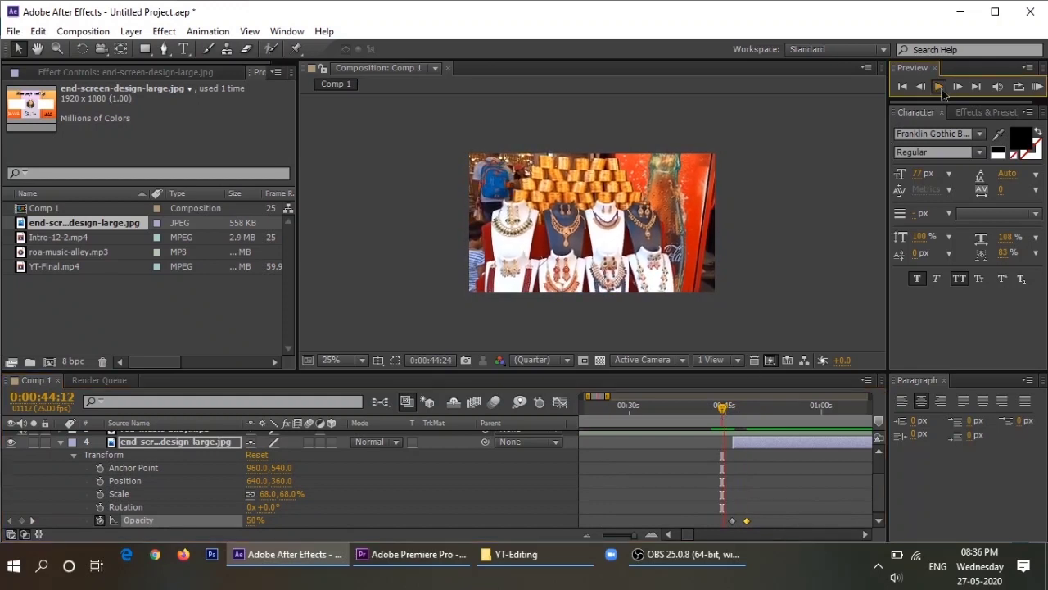
pyautogui.click(728, 411)
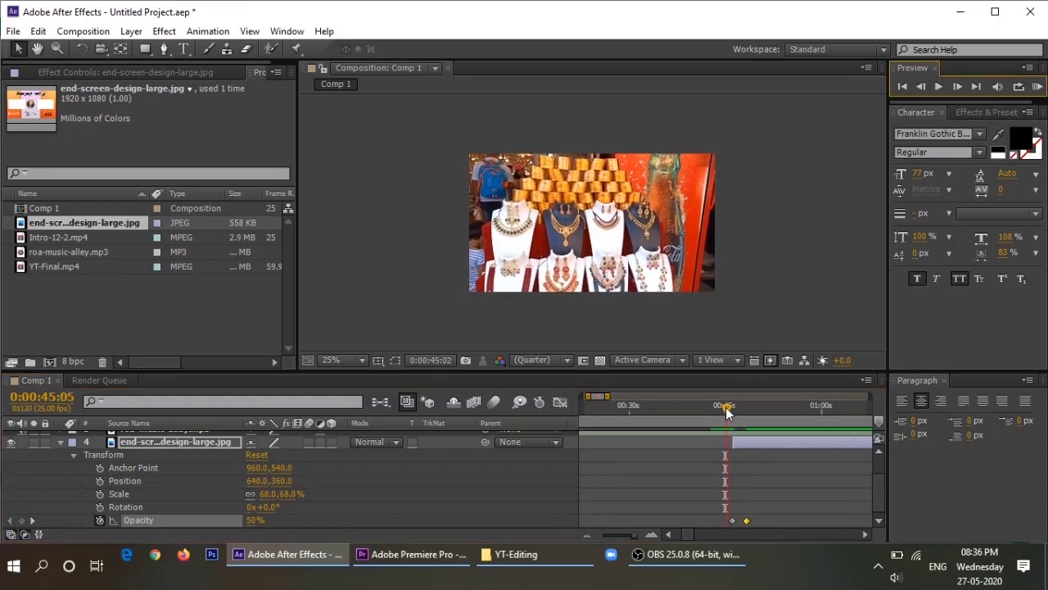
pyautogui.click(940, 86)
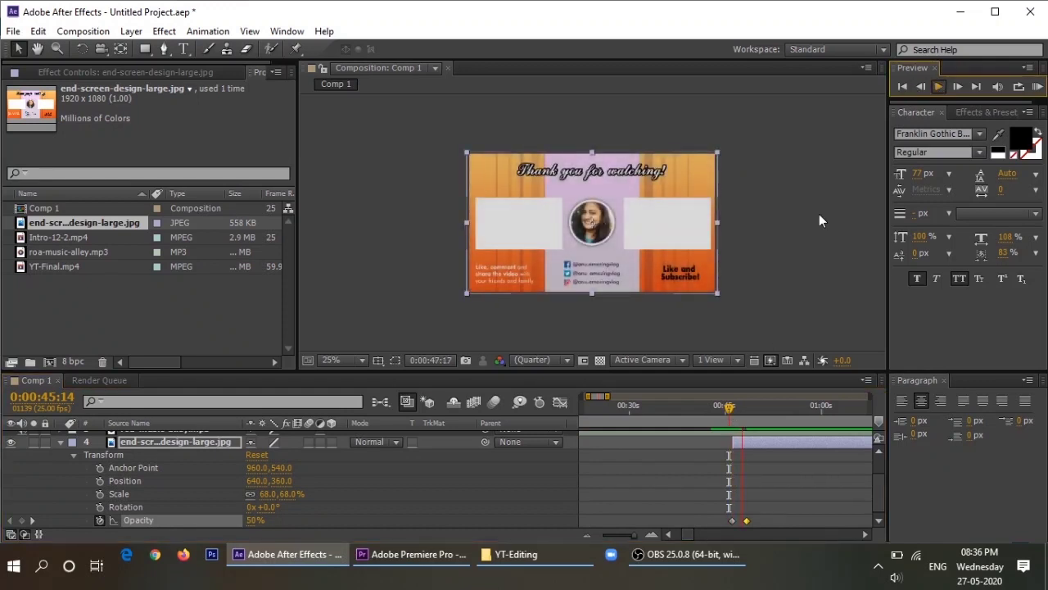
pyautogui.click(819, 214)
pyautogui.moveTo(738, 407); pyautogui.dragTo(727, 407)
pyautogui.click(939, 86)
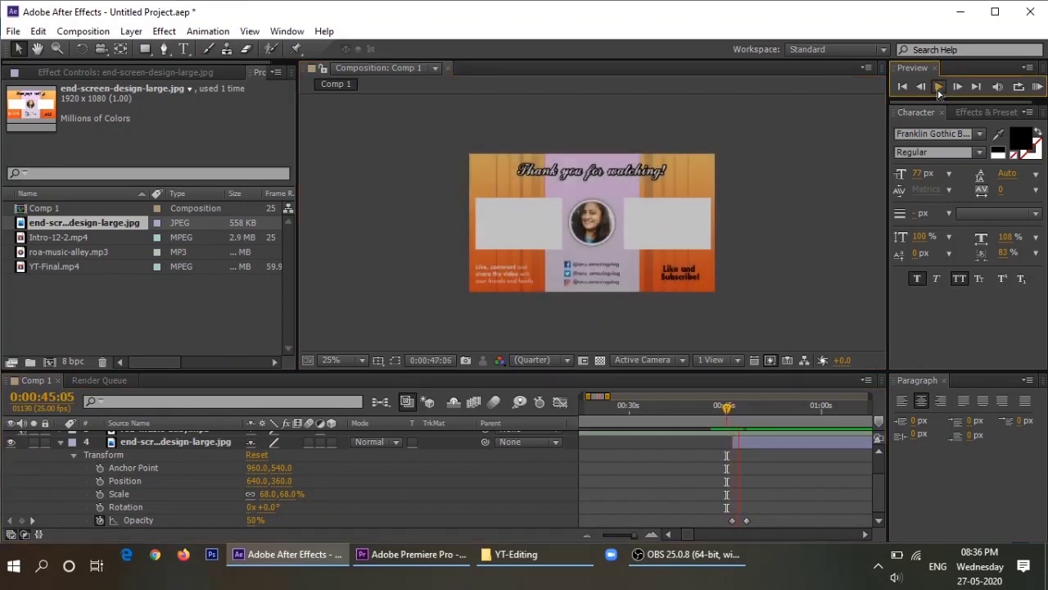
pyautogui.click(937, 89)
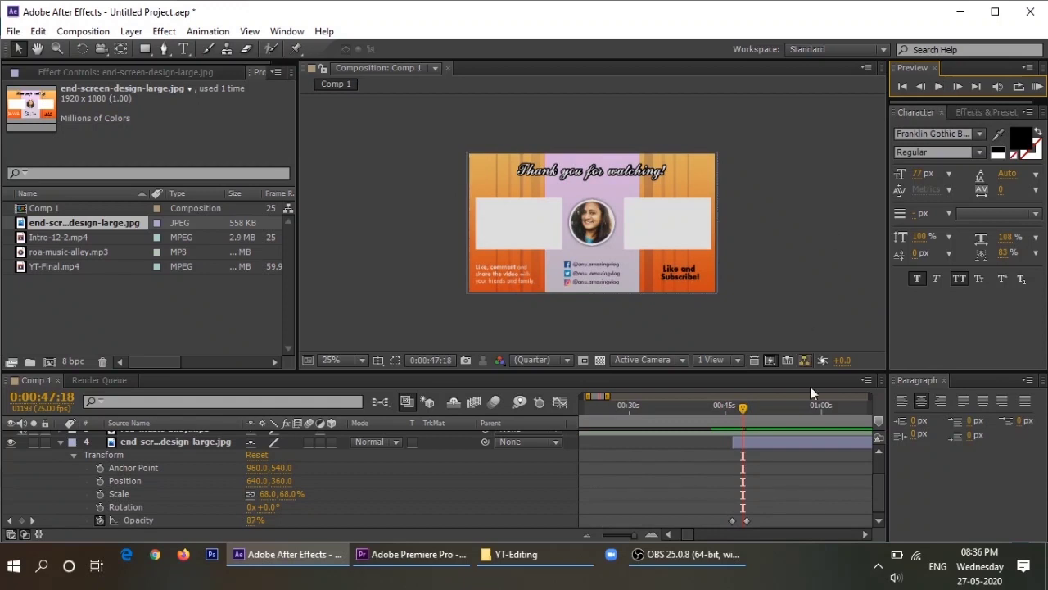
pyautogui.moveTo(744, 409); pyautogui.dragTo(733, 413)
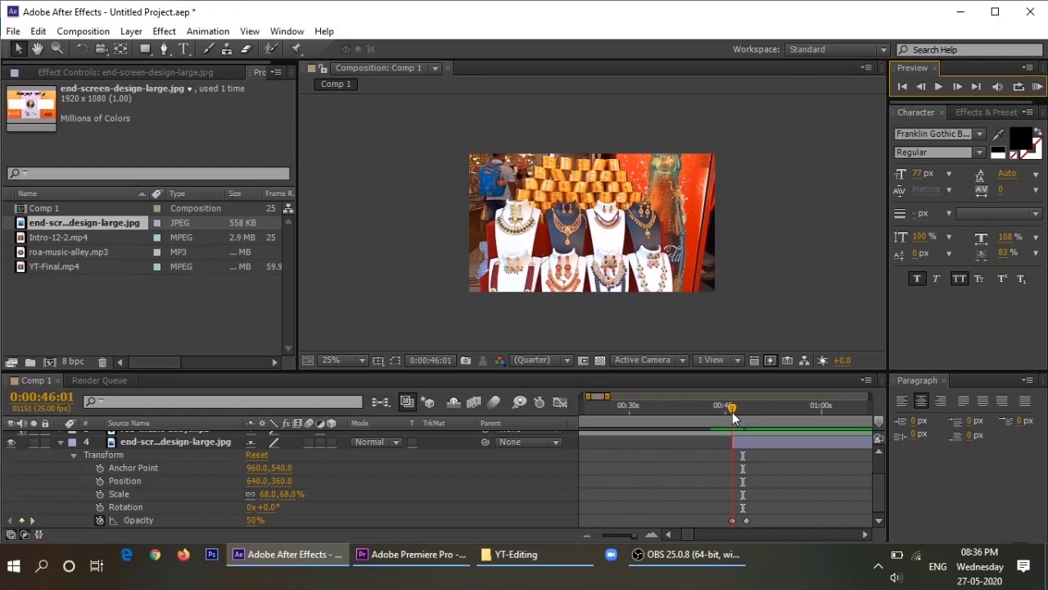
pyautogui.click(734, 413)
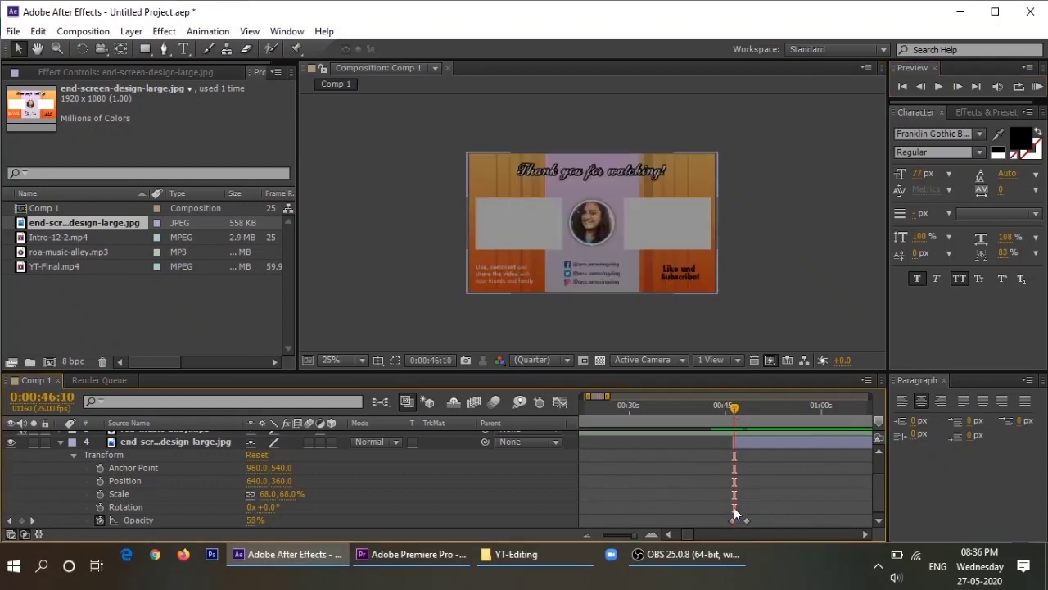
# - Apply Keyframe Assistant > Easy Ease to both end-screen opacity keyframes
pyautogui.click(732, 521)
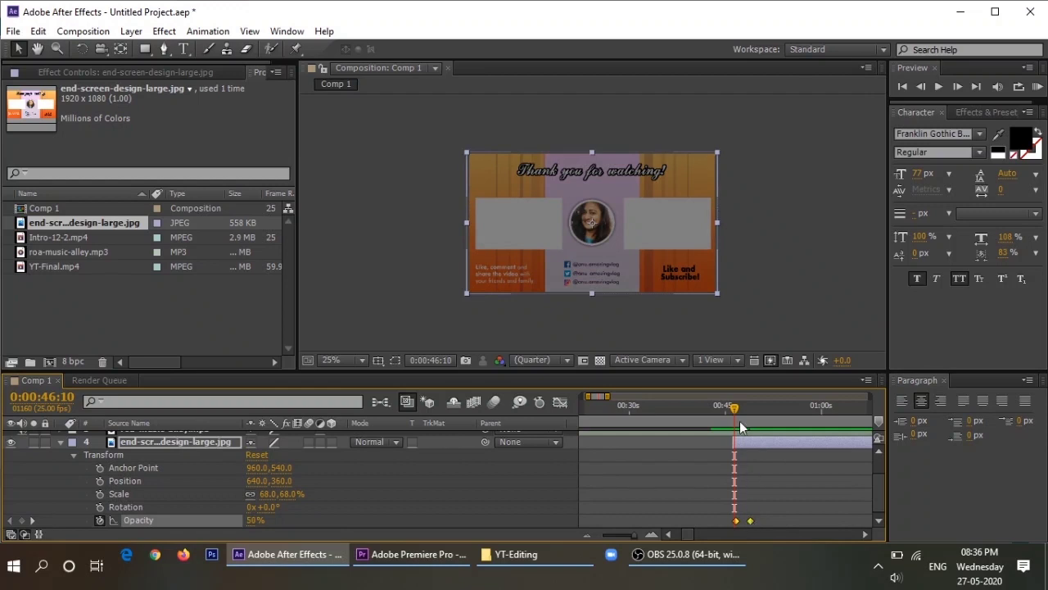
pyautogui.moveTo(734, 407); pyautogui.dragTo(737, 409)
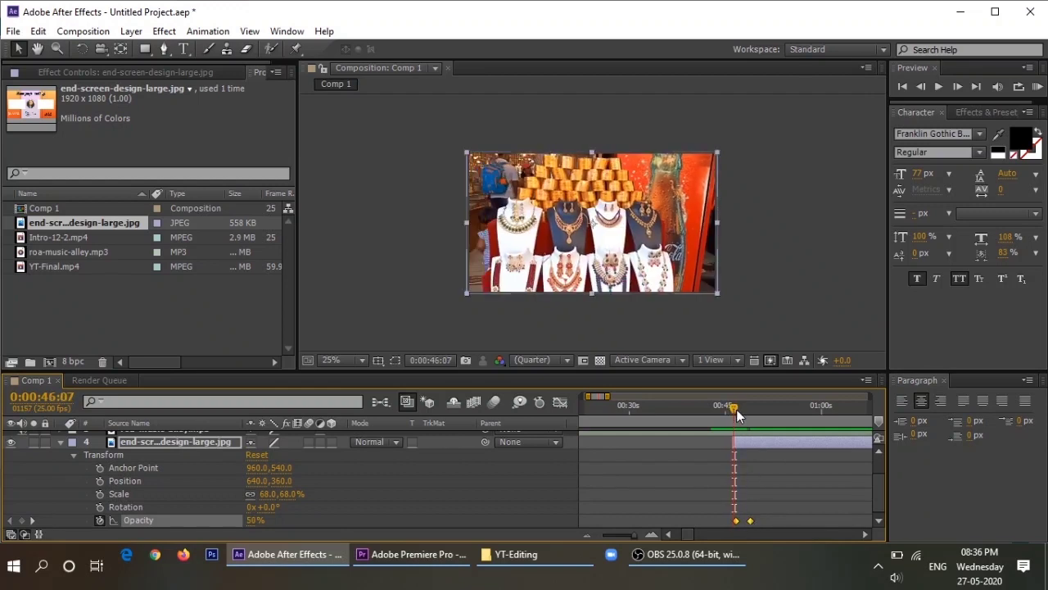
pyautogui.click(939, 86)
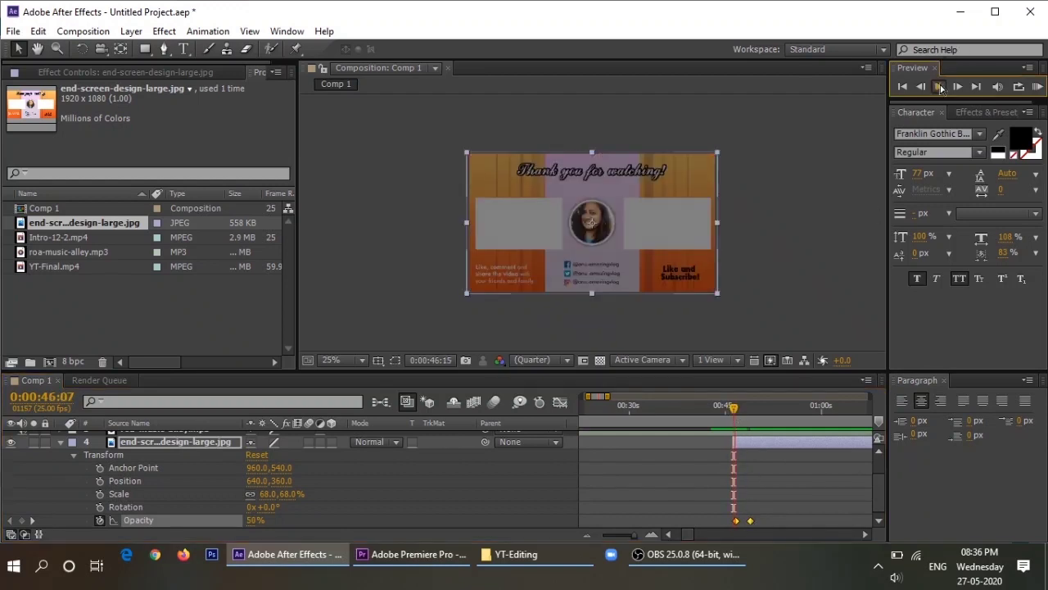
pyautogui.click(814, 488)
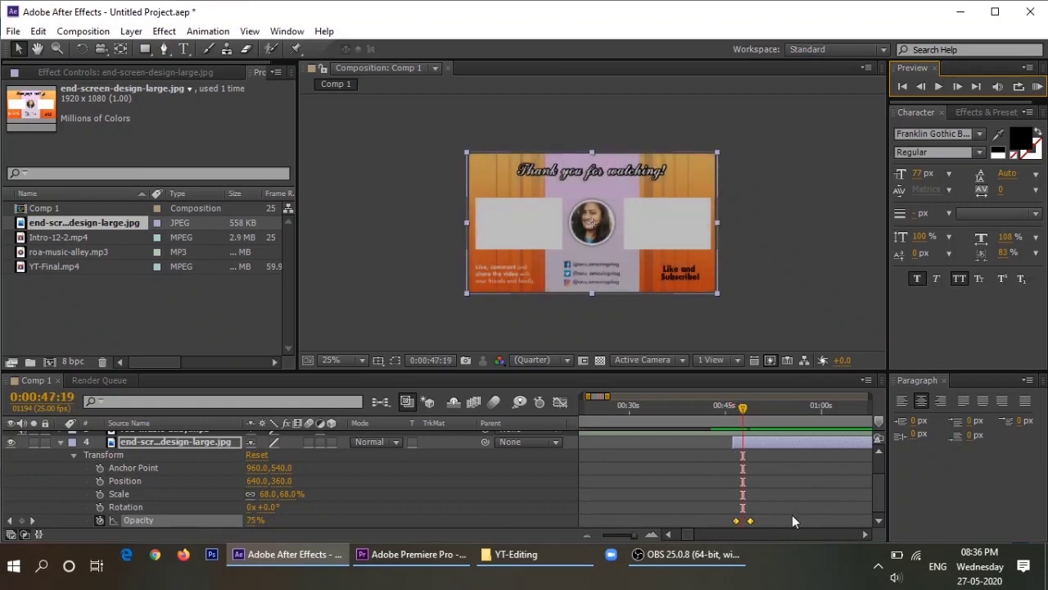
pyautogui.click(793, 521)
pyautogui.moveTo(729, 521); pyautogui.dragTo(763, 515)
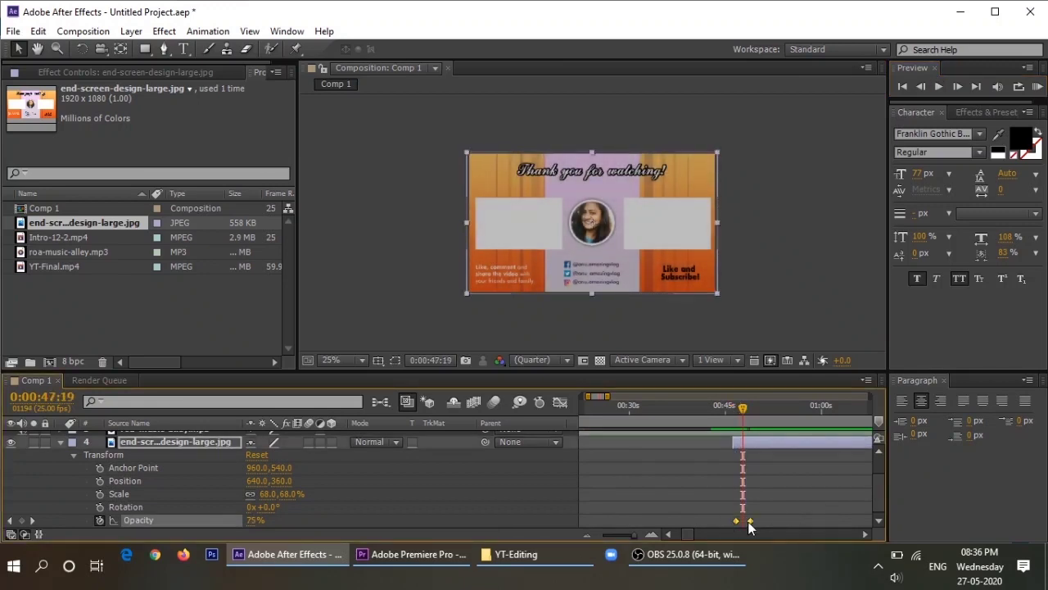
pyautogui.rightClick(748, 521)
pyautogui.moveTo(780, 516)
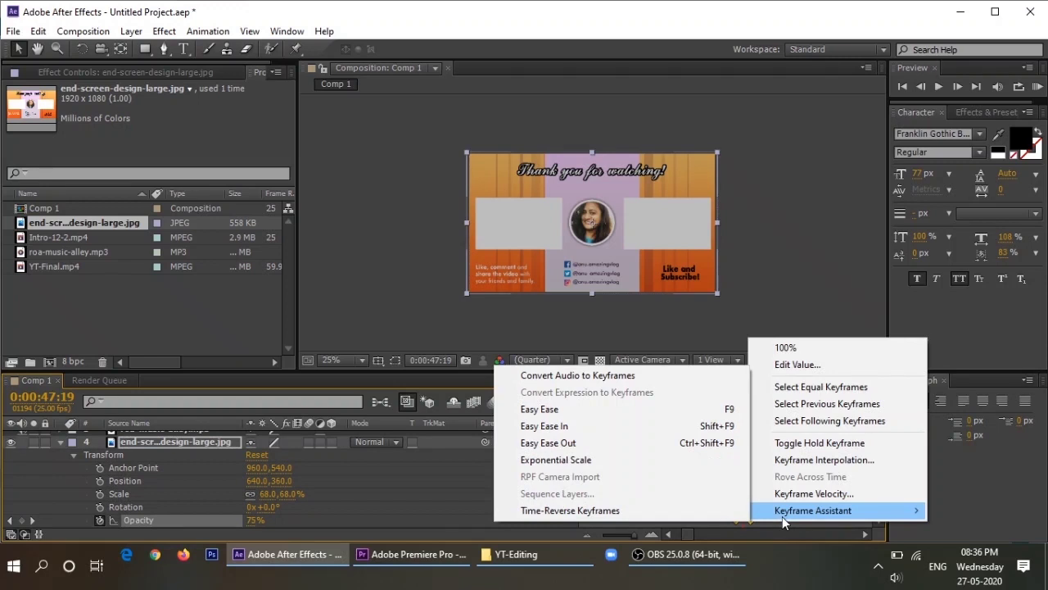
pyautogui.click(541, 408)
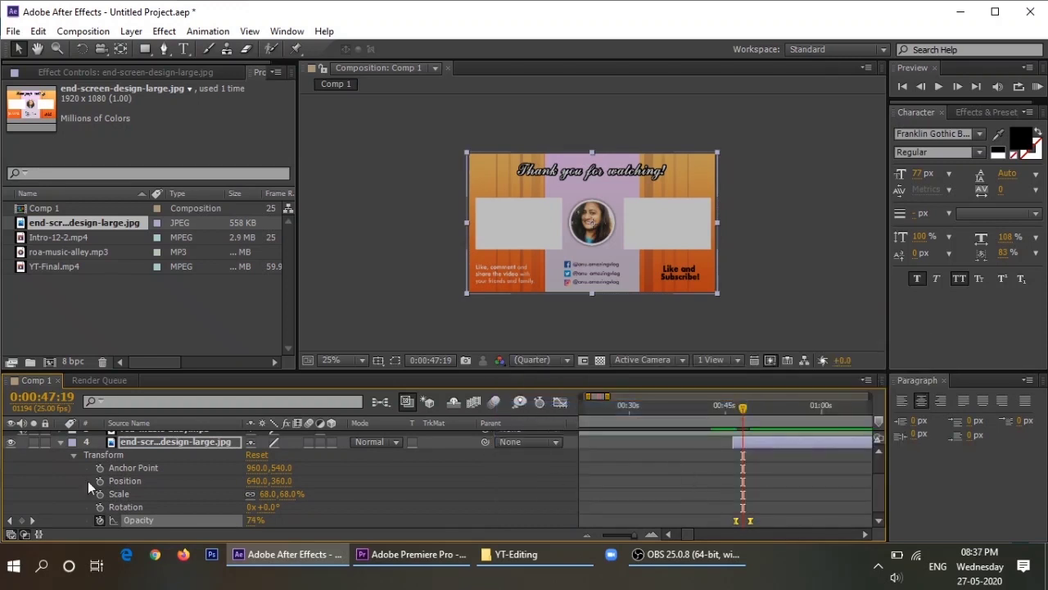
# - Collapse the end-screen layer and show YT-Final.mp4's opacity keyframes near 5 seconds
pyautogui.click(59, 441)
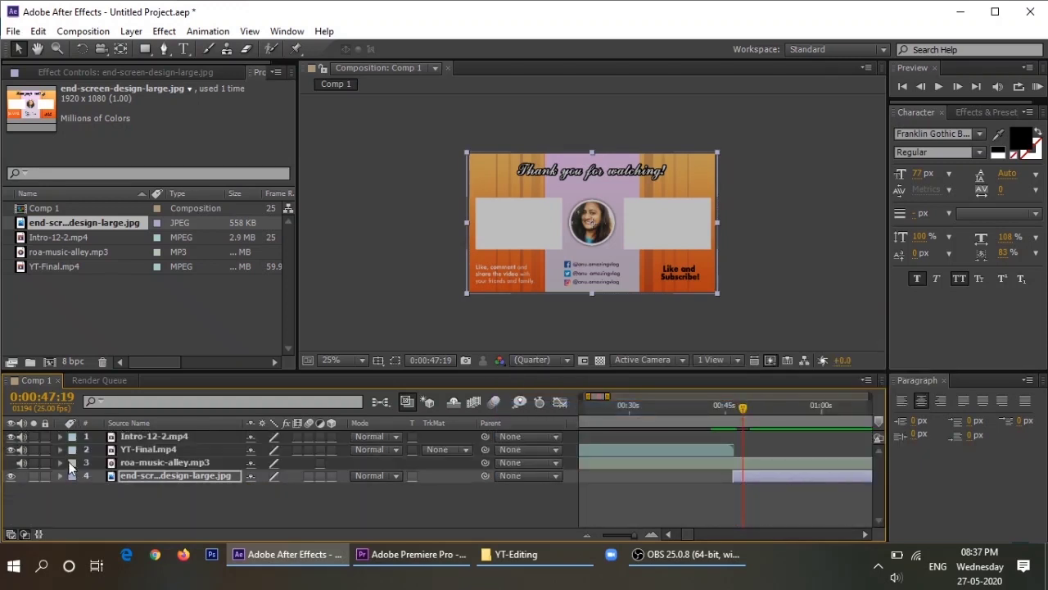
pyautogui.click(59, 451)
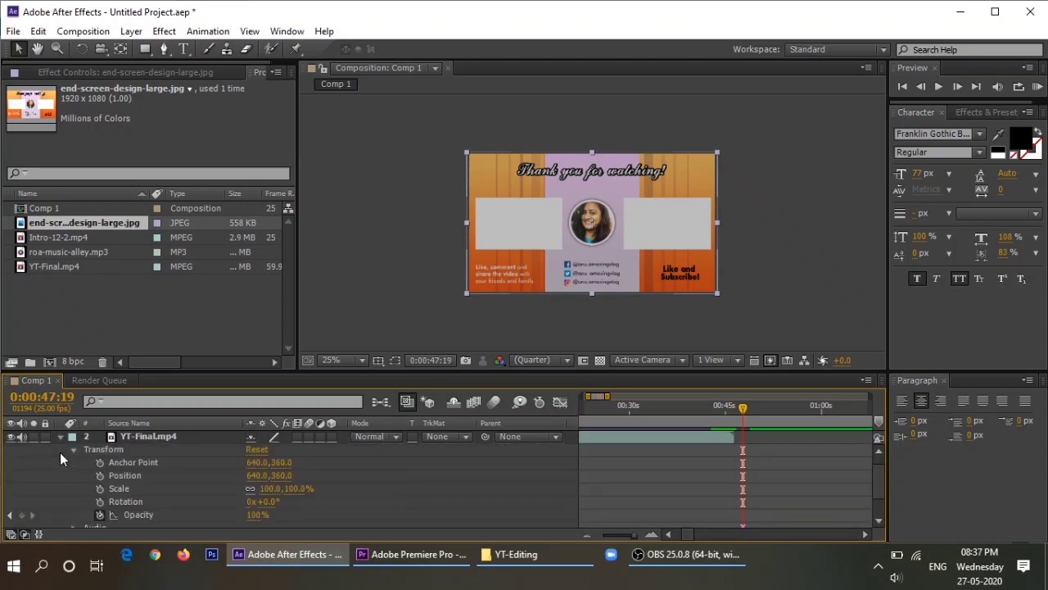
pyautogui.moveTo(649, 534); pyautogui.dragTo(627, 537)
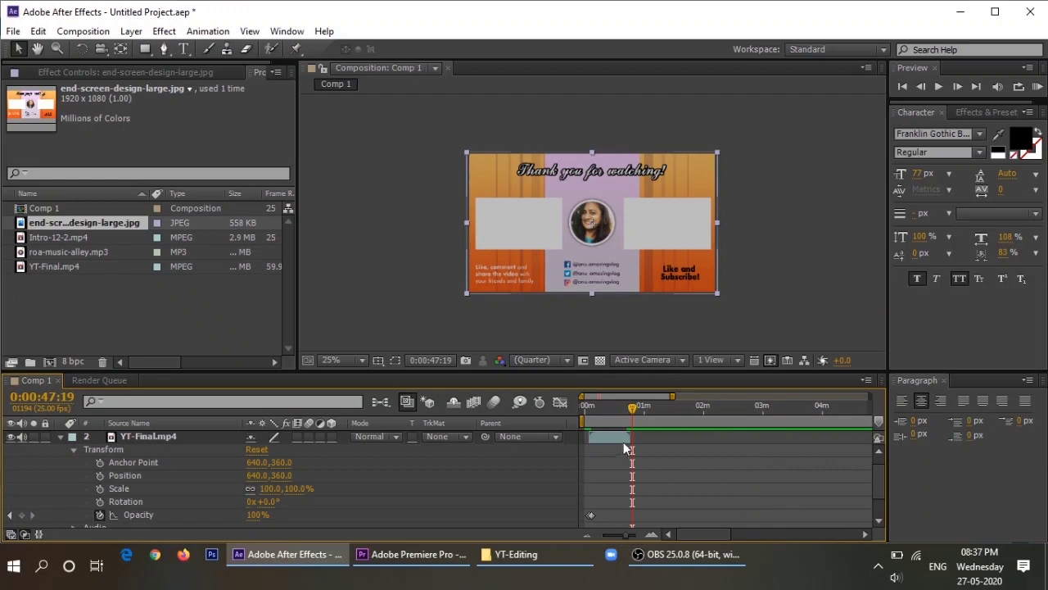
pyautogui.moveTo(634, 408); pyautogui.dragTo(591, 408)
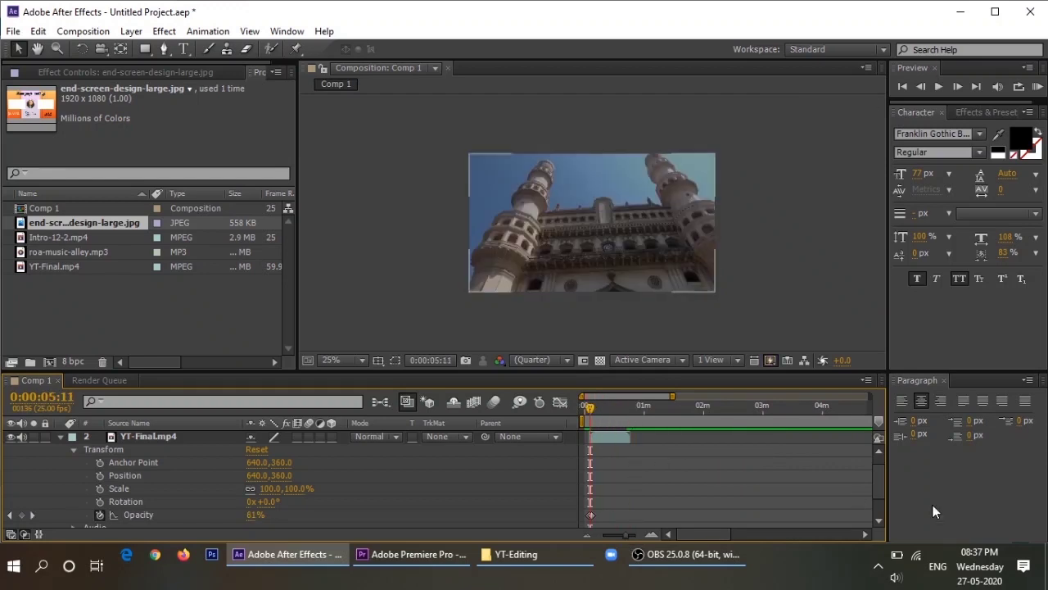
pyautogui.scroll(-1, 881, 495)
pyautogui.moveTo(625, 533); pyautogui.dragTo(634, 535)
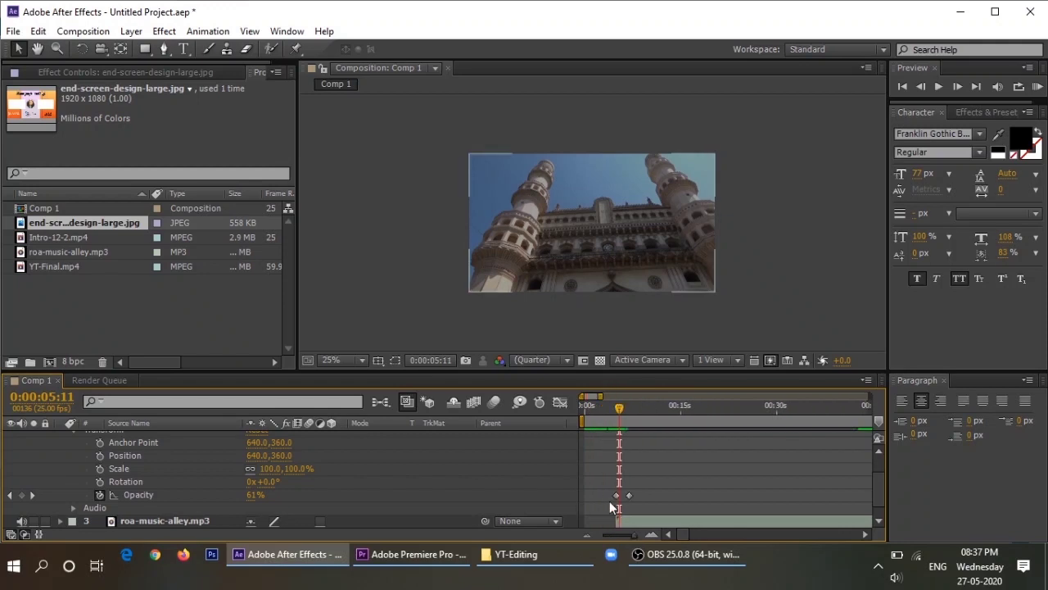
# - Apply Easy Ease to YT-Final.mp4's opacity keyframes and collapse the layer
pyautogui.moveTo(609, 501); pyautogui.dragTo(639, 487)
pyautogui.rightClick(631, 495)
pyautogui.moveTo(693, 484)
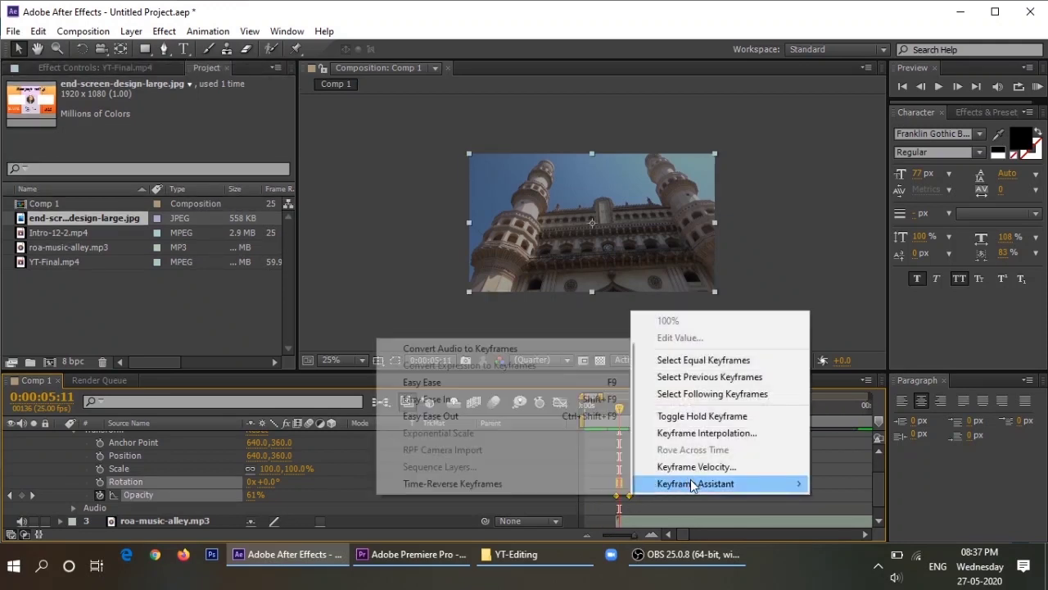
pyautogui.click(423, 383)
pyautogui.scroll(2, 59, 492)
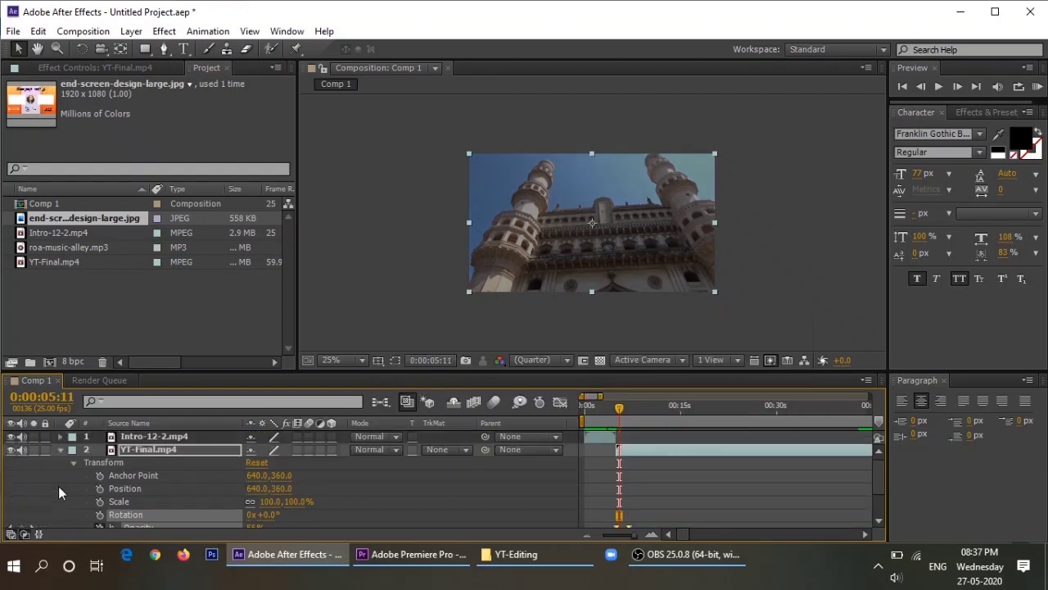
pyautogui.click(61, 451)
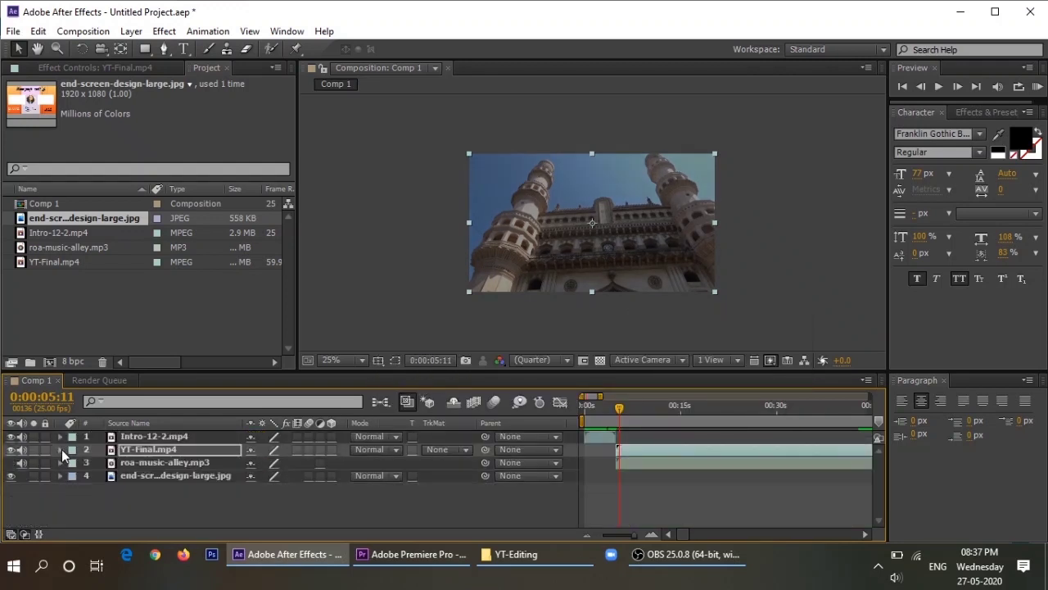
# - Preview the composition through to the end screen around 0:56
pyautogui.moveTo(635, 535); pyautogui.dragTo(628, 534)
pyautogui.moveTo(594, 422); pyautogui.dragTo(642, 429)
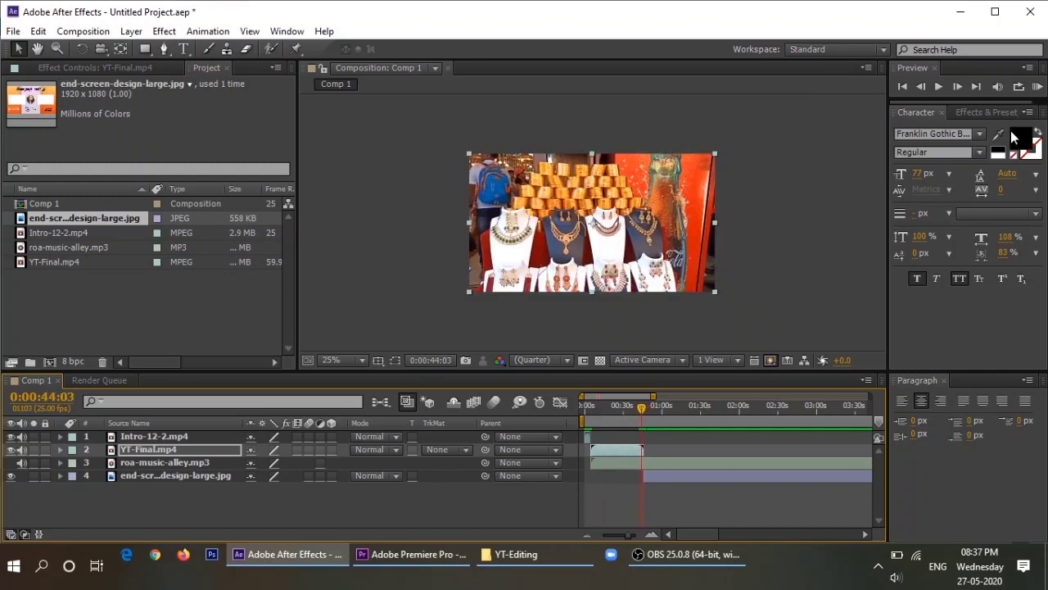
pyautogui.click(940, 89)
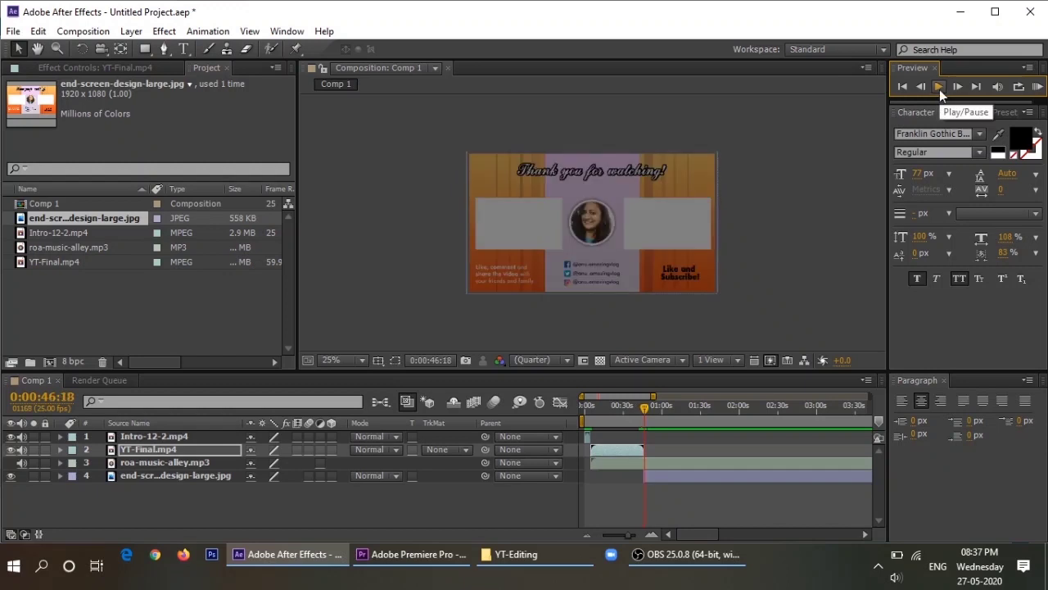
pyautogui.click(655, 407)
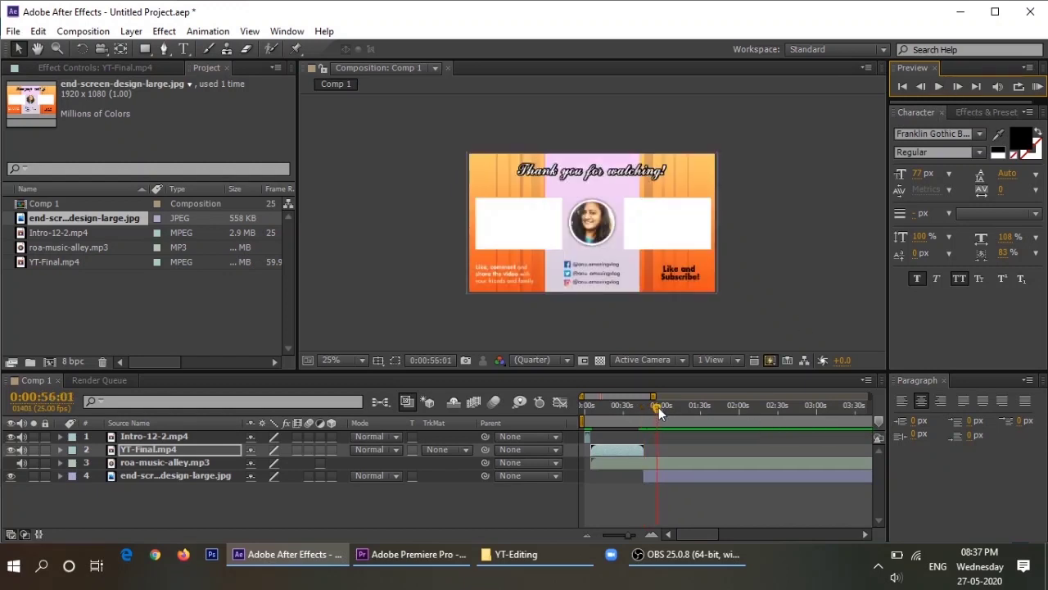
# - End the work area at about 0:54 and trim Comp 1 to the work area
pyautogui.moveTo(628, 536); pyautogui.dragTo(601, 536)
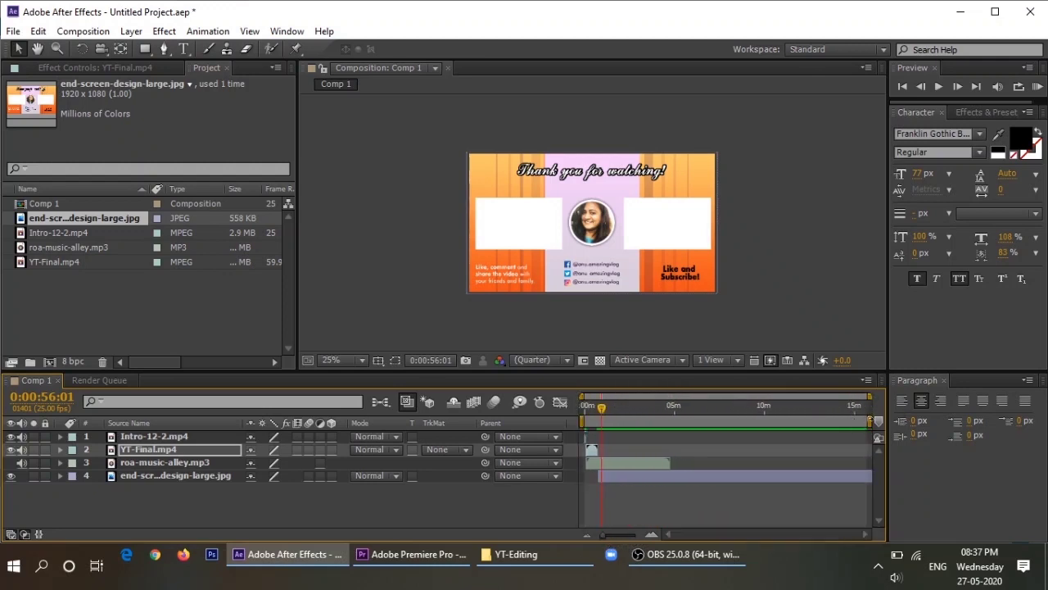
pyautogui.moveTo(869, 398); pyautogui.dragTo(603, 400)
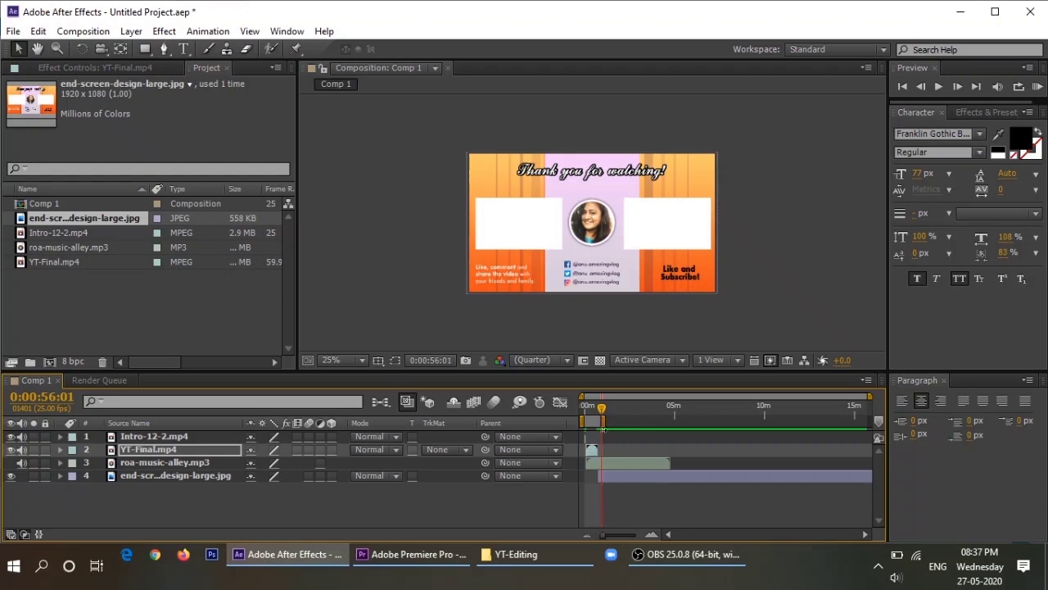
pyautogui.moveTo(604, 536); pyautogui.dragTo(633, 537)
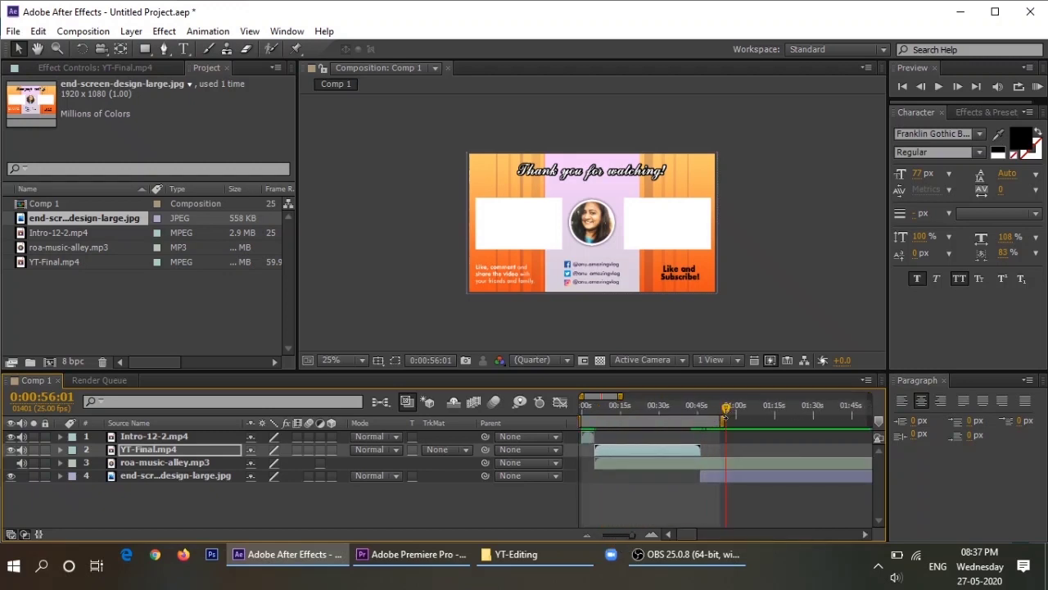
pyautogui.moveTo(726, 407); pyautogui.dragTo(722, 409)
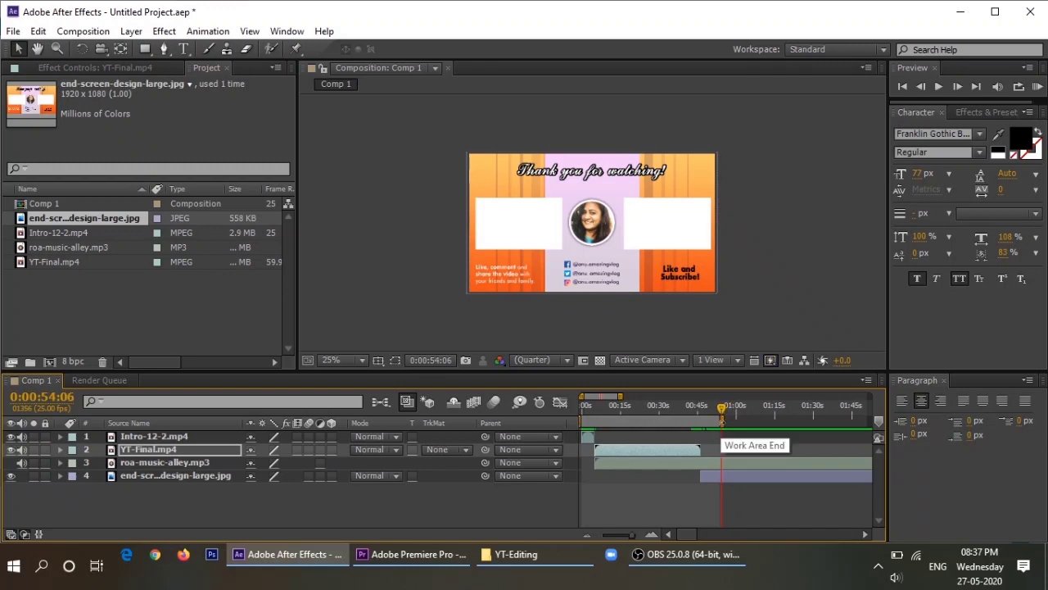
pyautogui.rightClick(718, 422)
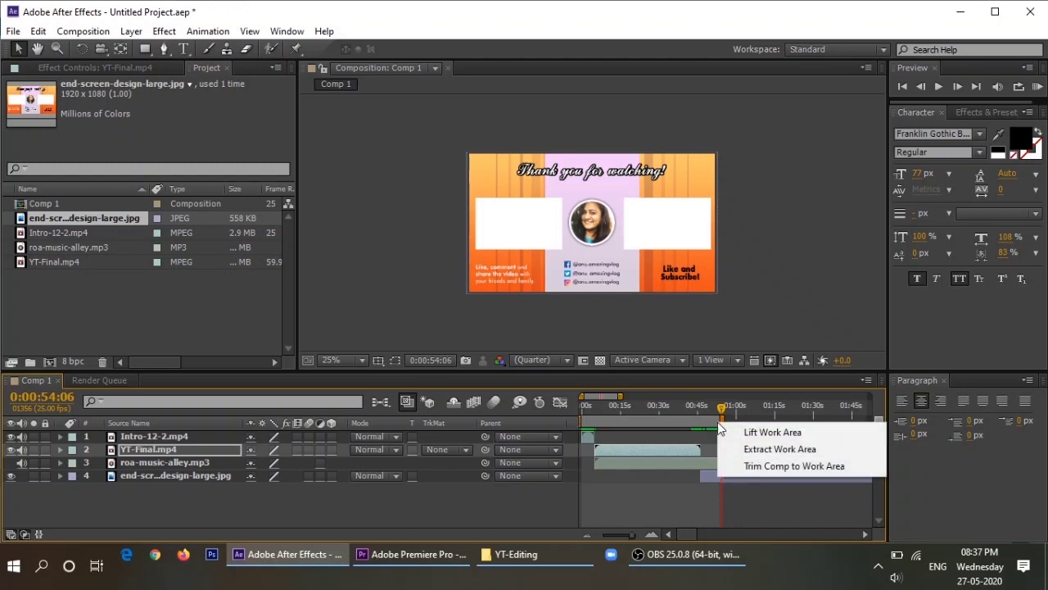
pyautogui.click(746, 462)
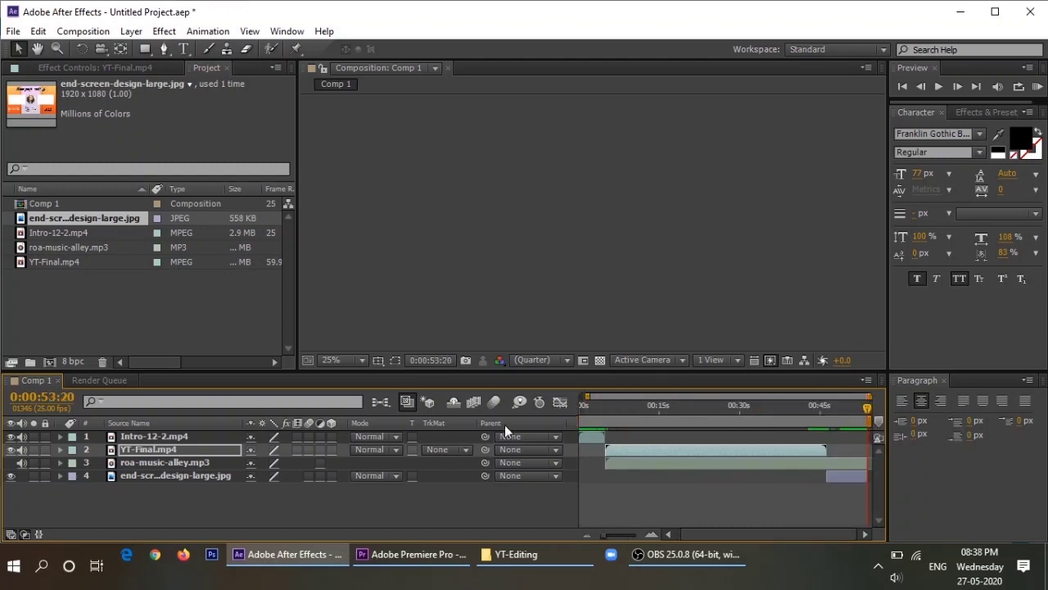
# - Add Comp 1 to the Render Queue with H.264 output format and audio enabled
pyautogui.click(14, 33)
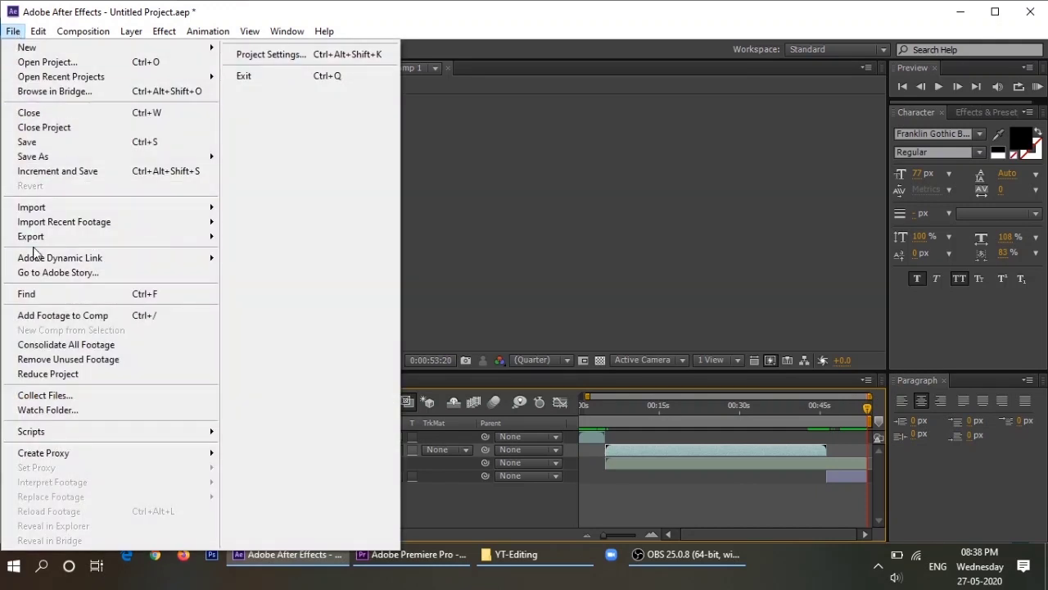
pyautogui.moveTo(70, 218)
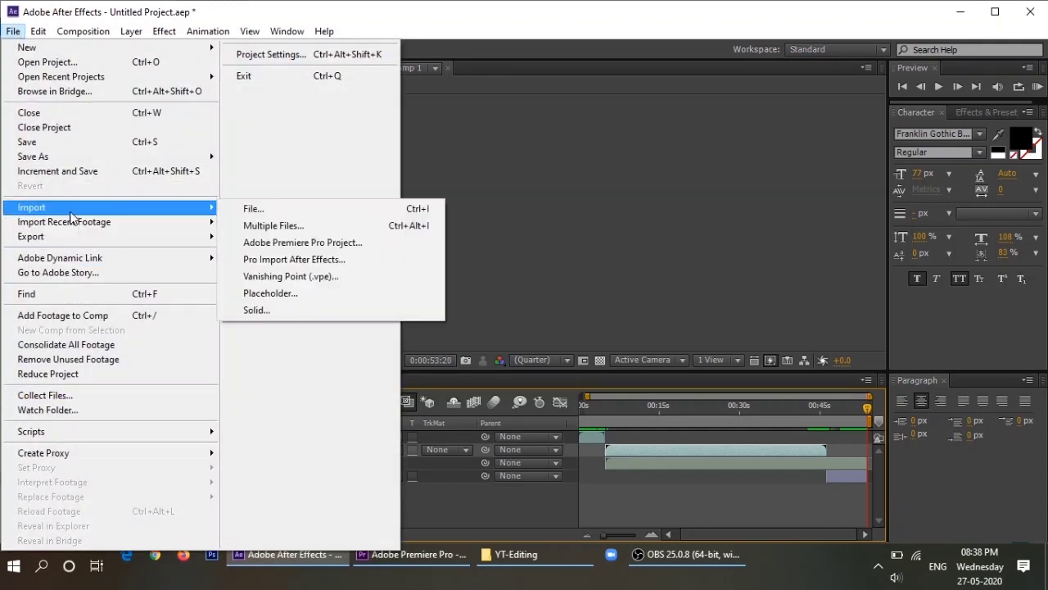
pyautogui.moveTo(136, 237)
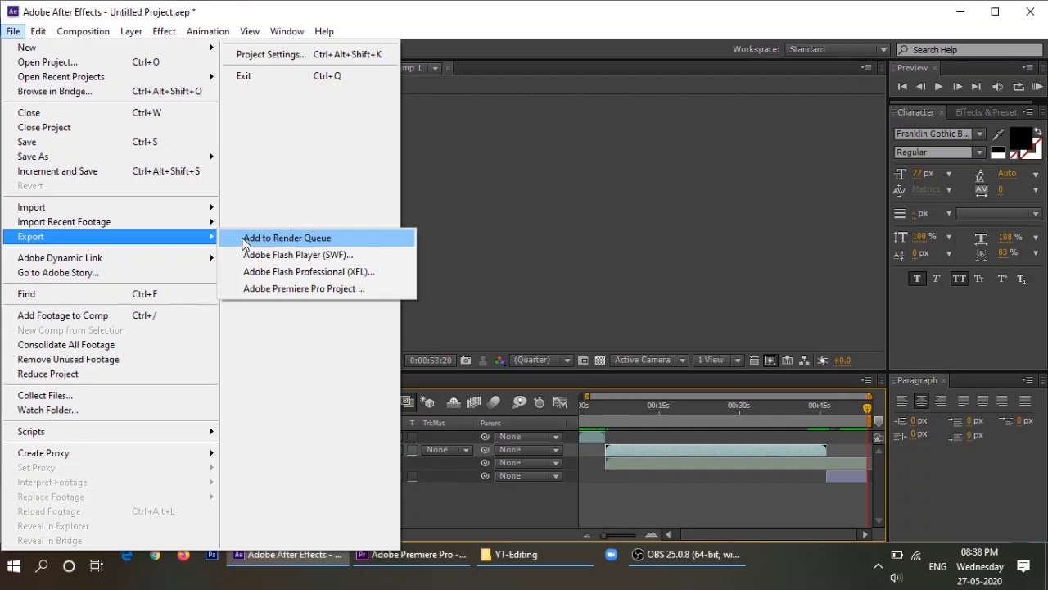
pyautogui.click(319, 234)
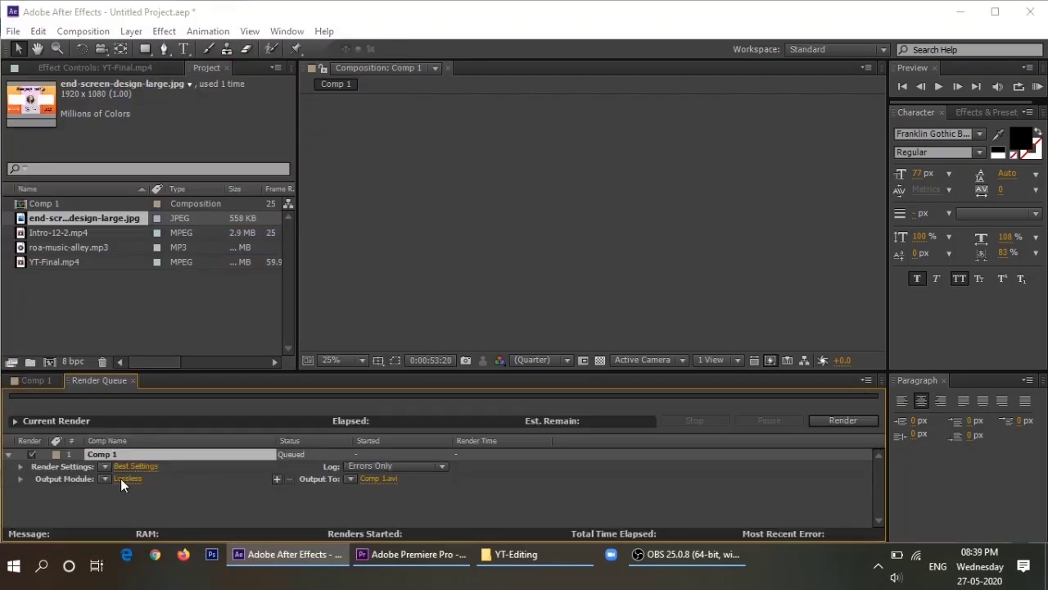
pyautogui.click(120, 479)
pyautogui.click(485, 94)
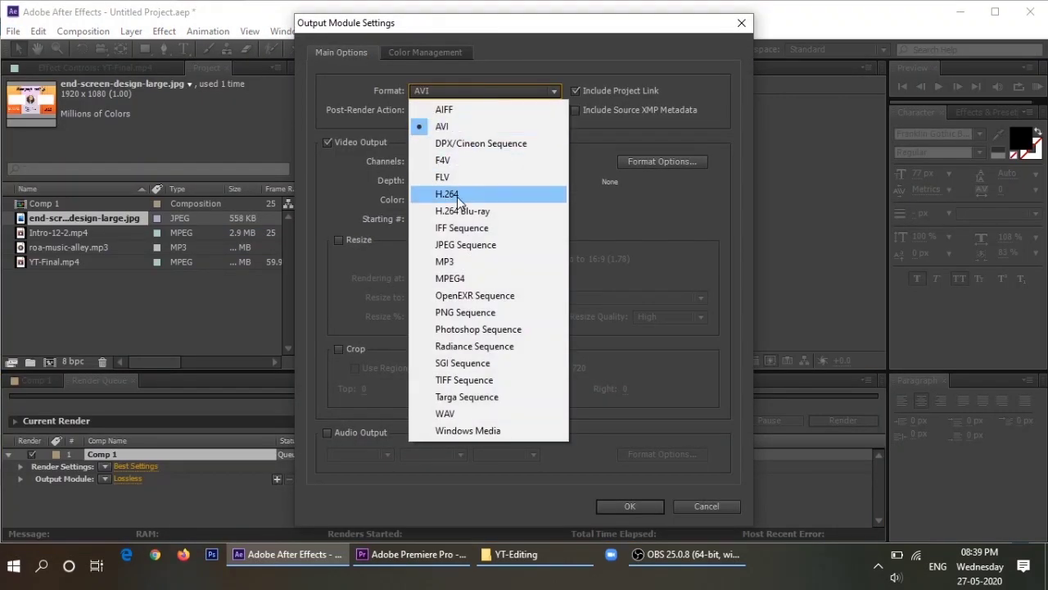
pyautogui.click(456, 198)
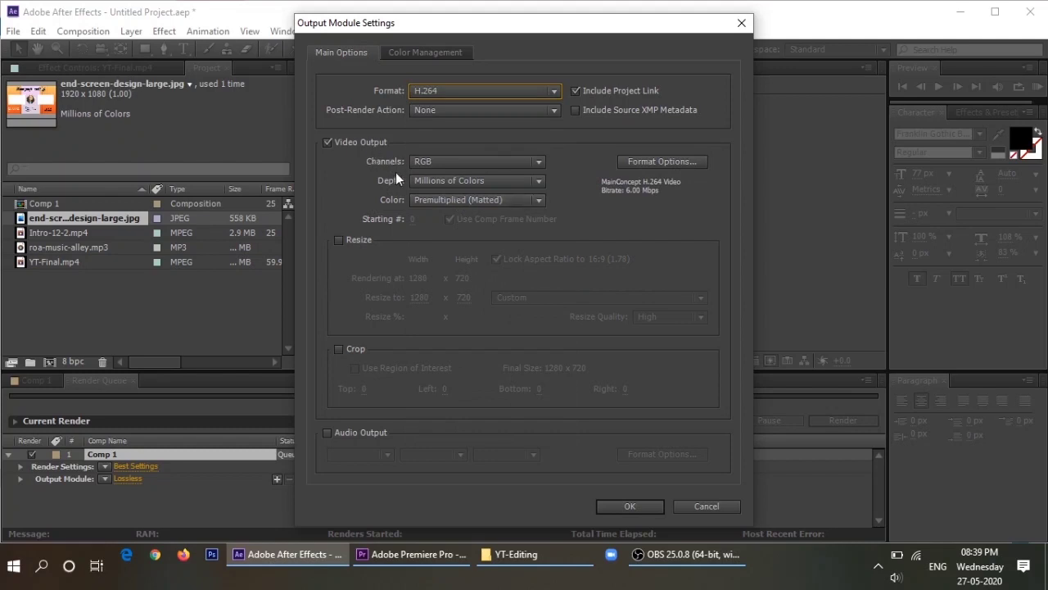
pyautogui.click(327, 434)
pyautogui.click(620, 508)
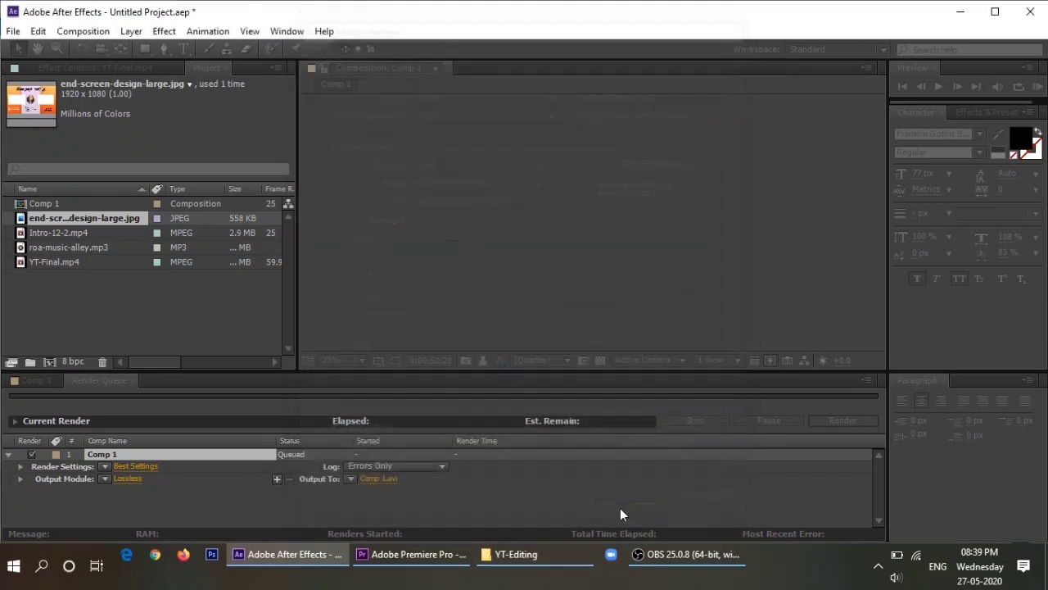
# - Set the render output to Final-Video-Output.mp4 in the YT-Editing folder
pyautogui.click(384, 478)
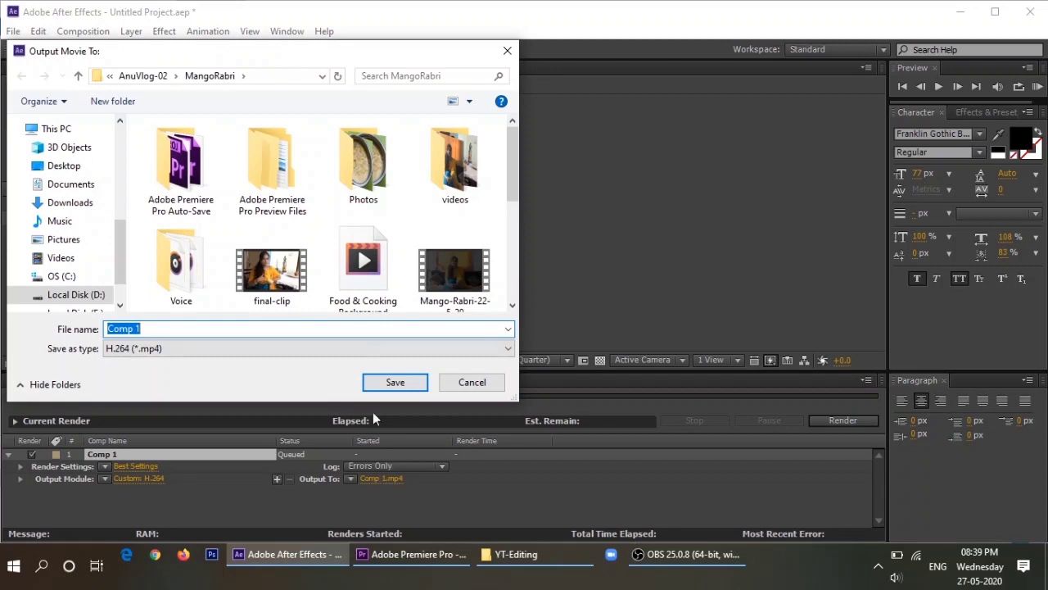
pyautogui.click(151, 76)
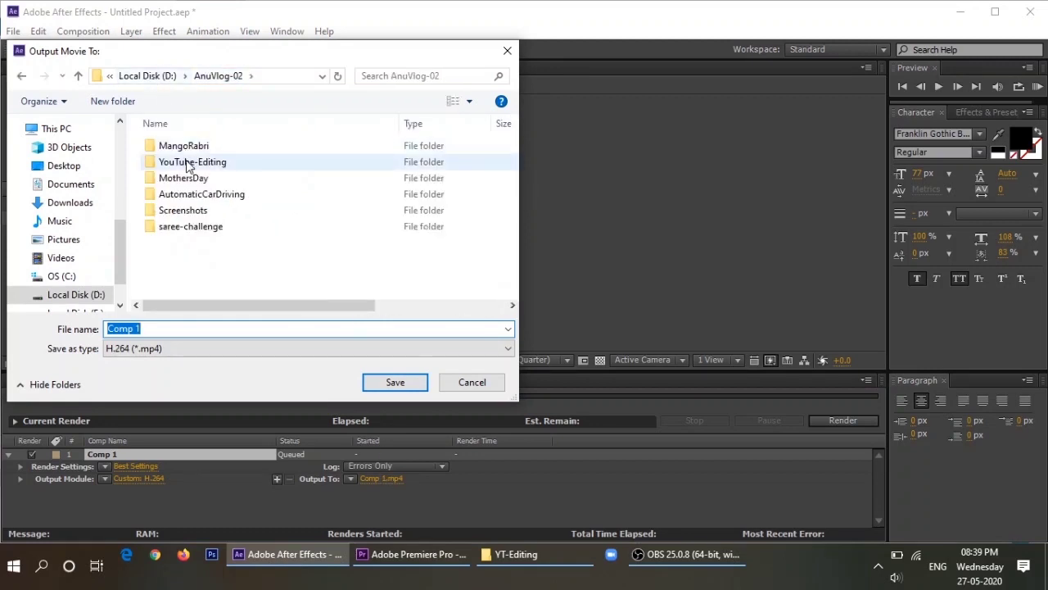
pyautogui.doubleClick(187, 164)
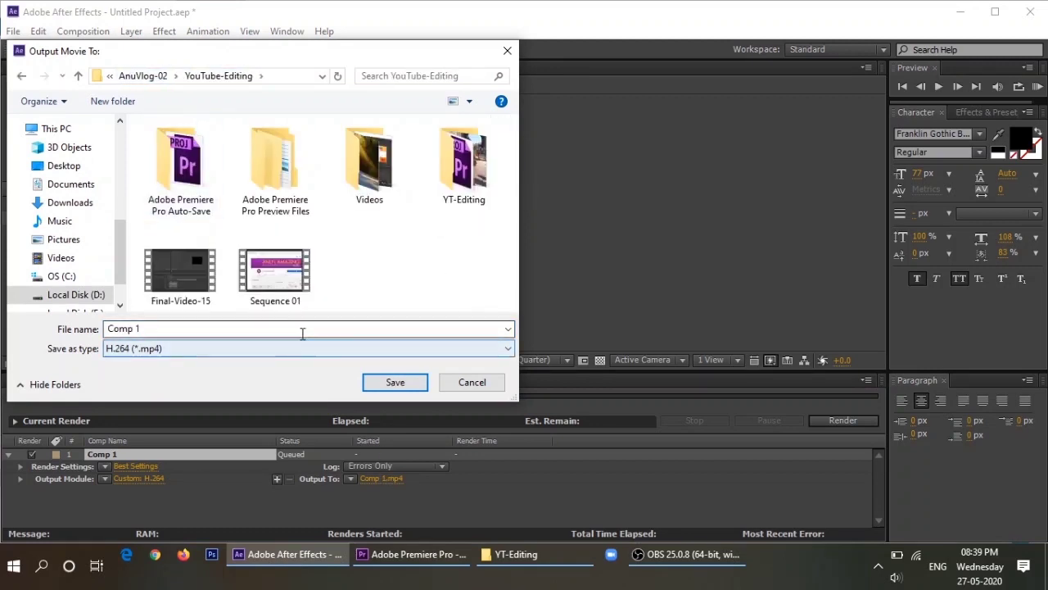
pyautogui.doubleClick(446, 192)
pyautogui.click(175, 328)
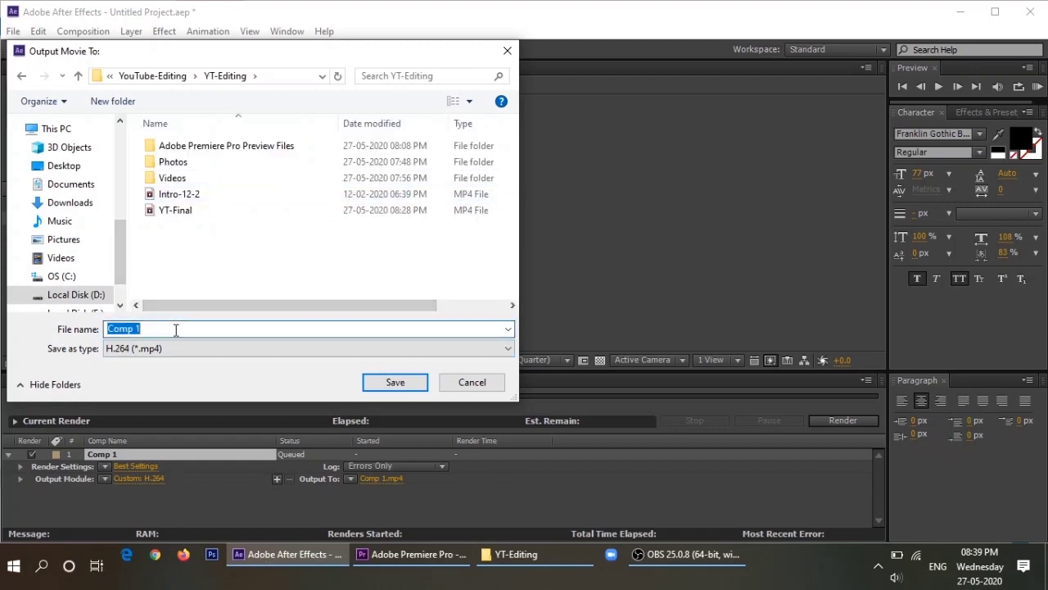
pyautogui.write('Final-Video-Output')
pyautogui.click(407, 385)
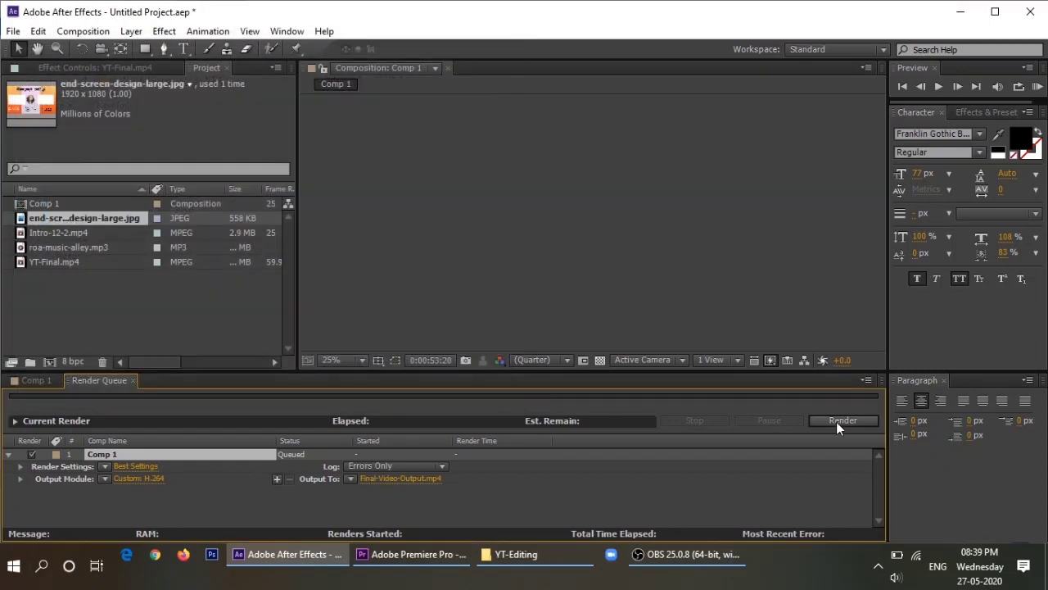
# - Render Comp 1 to Final-Video-Output.mp4 and wait as it progresses
pyautogui.click(836, 422)
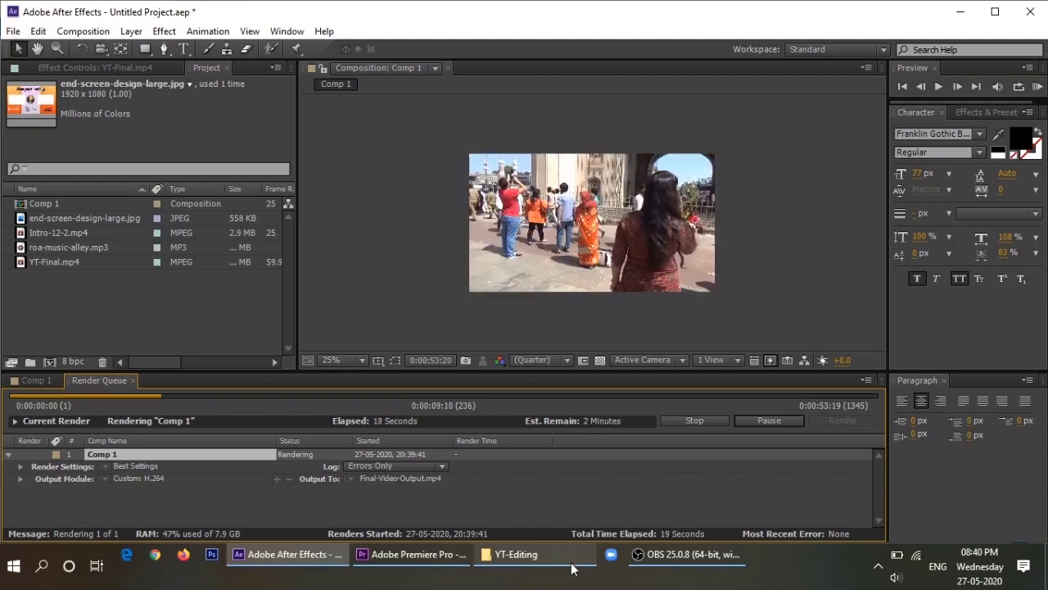
pyautogui.moveTo(571, 565)
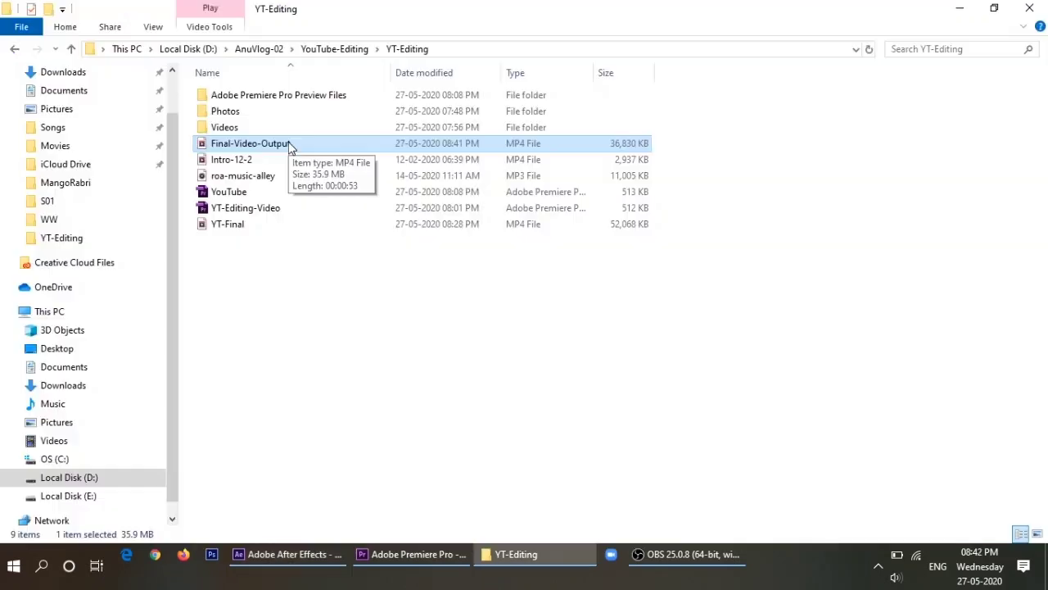
# - Open Final-Video-Output.mp4 from Explorer in the Movies & TV player
pyautogui.doubleClick(288, 142)
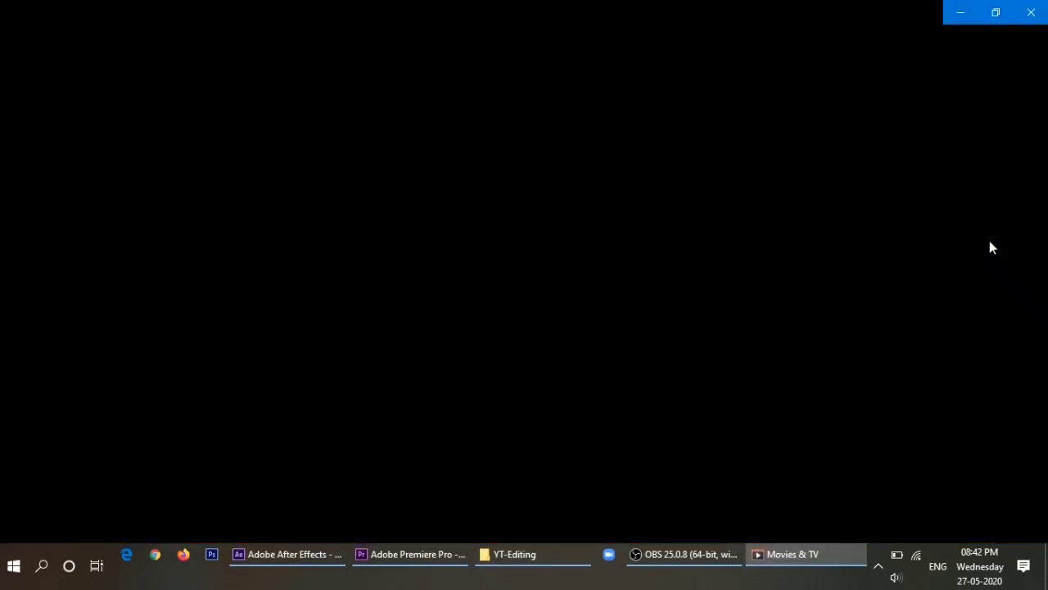